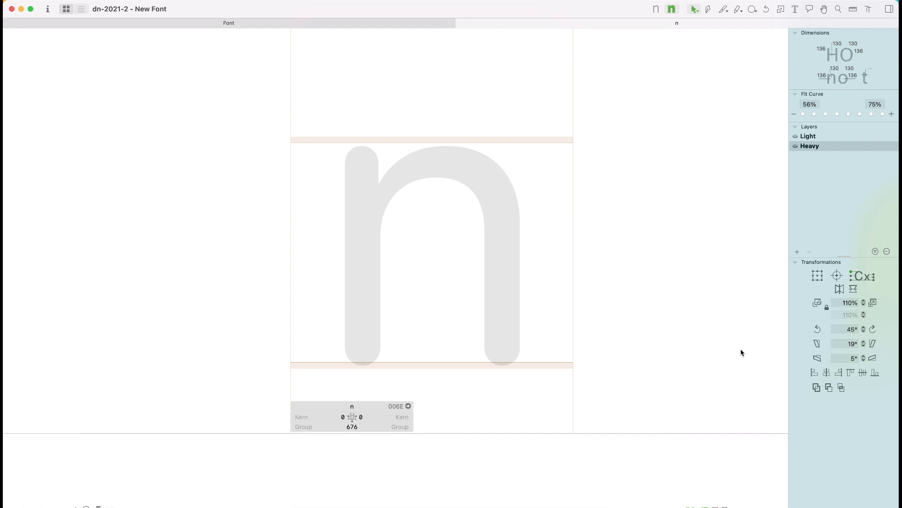
- Draw a rectangular stem on the Heavy layer, 525 units high from baseline to x-height, and set its width to 136
click(753, 10)
click(766, 23)
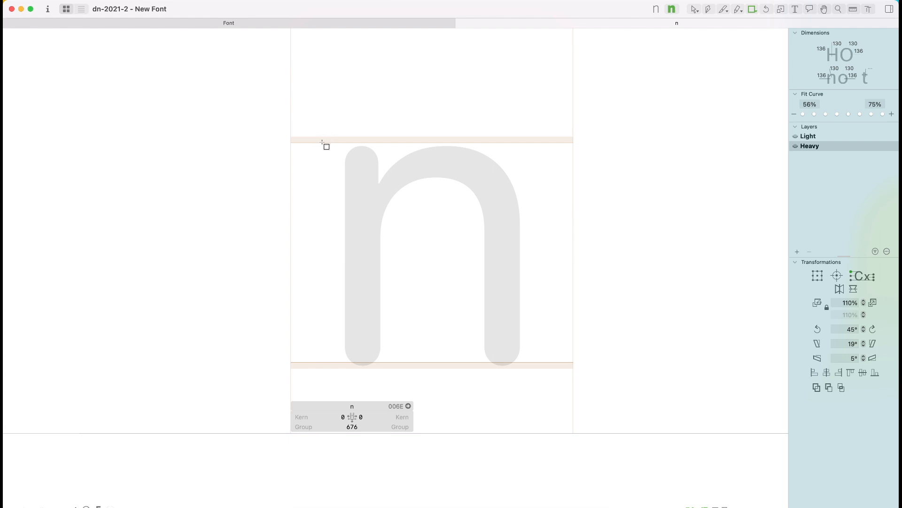
drag(323, 143, 380, 361)
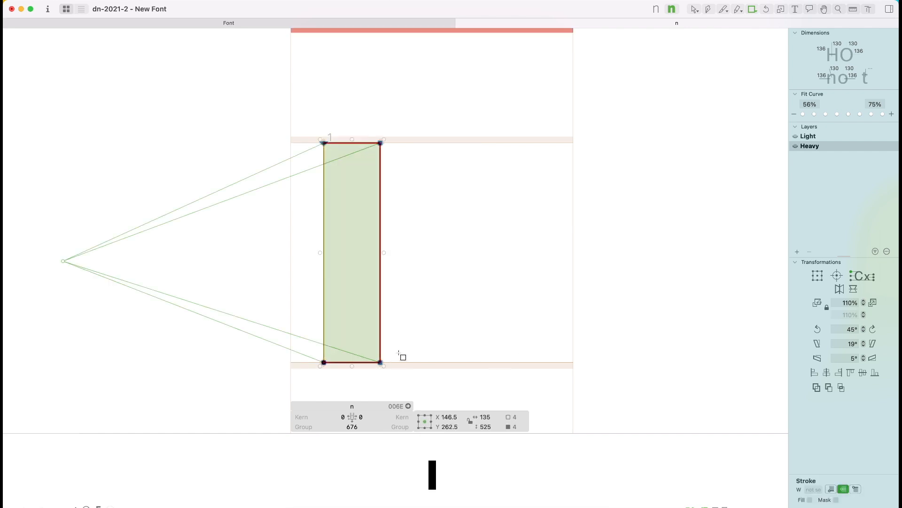
key(v)
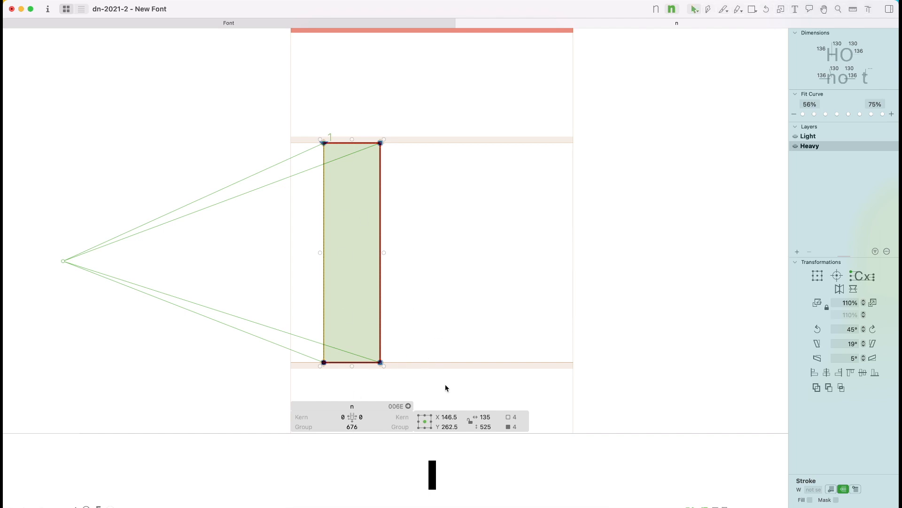
click(497, 417)
key(Return)
click(478, 247)
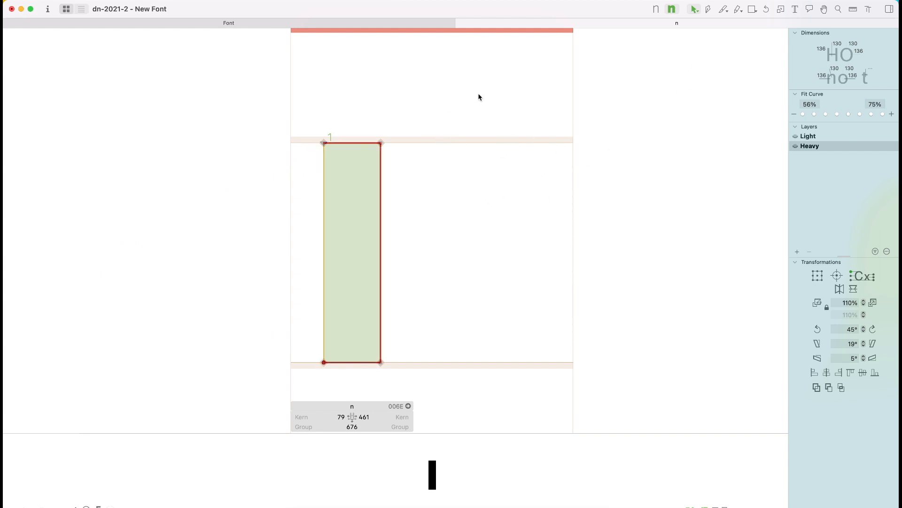
- Examine the stem's lower and upper edges for alignment with the baseline and x-height
drag(429, 112, 241, 421)
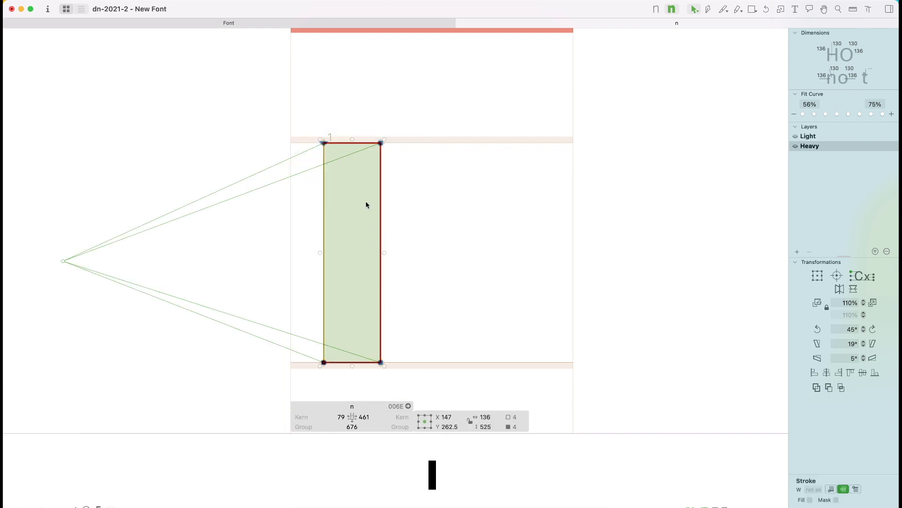
key(shift+Left)
key(shift+Right)
drag(413, 337, 299, 378)
drag(588, 230, 158, 260)
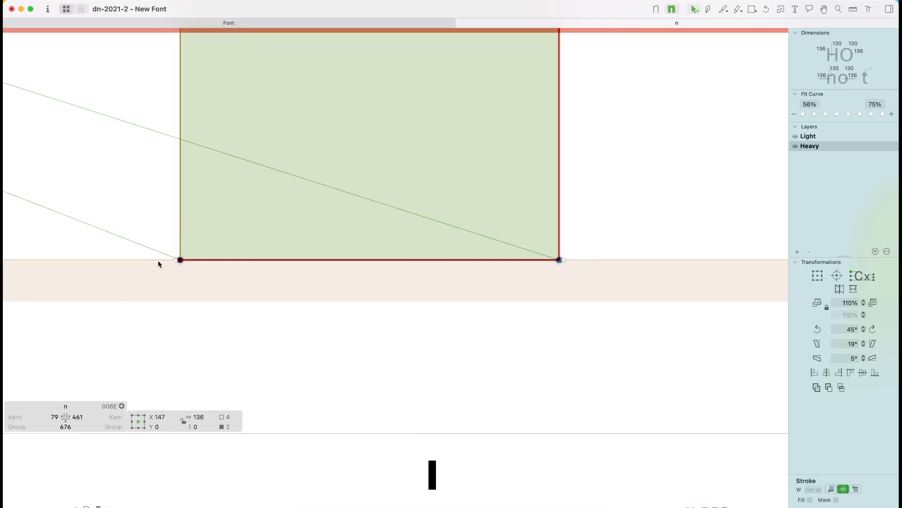
key(Up)
key(Down)
click(584, 215)
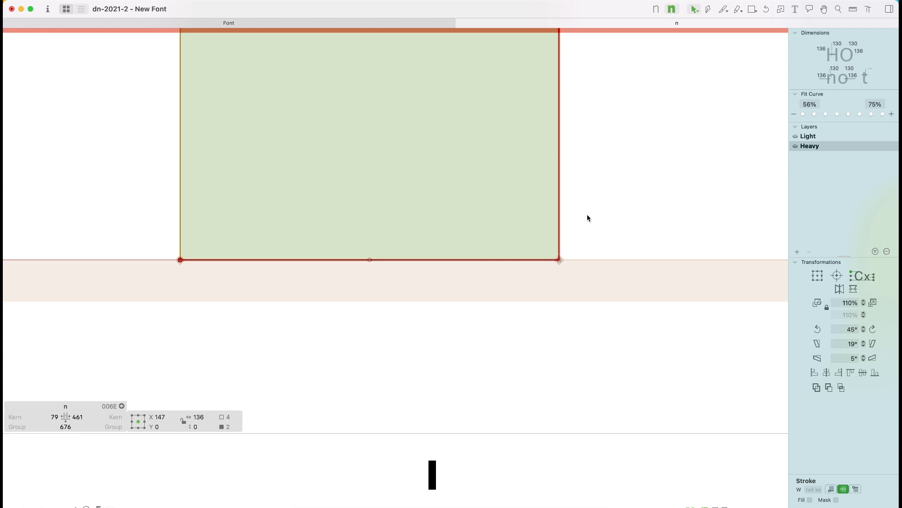
key(super+0)
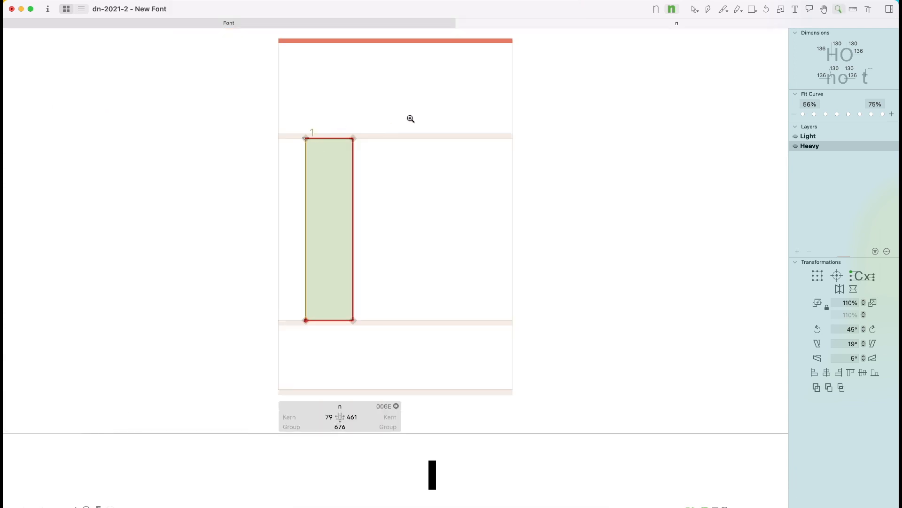
drag(419, 113, 254, 174)
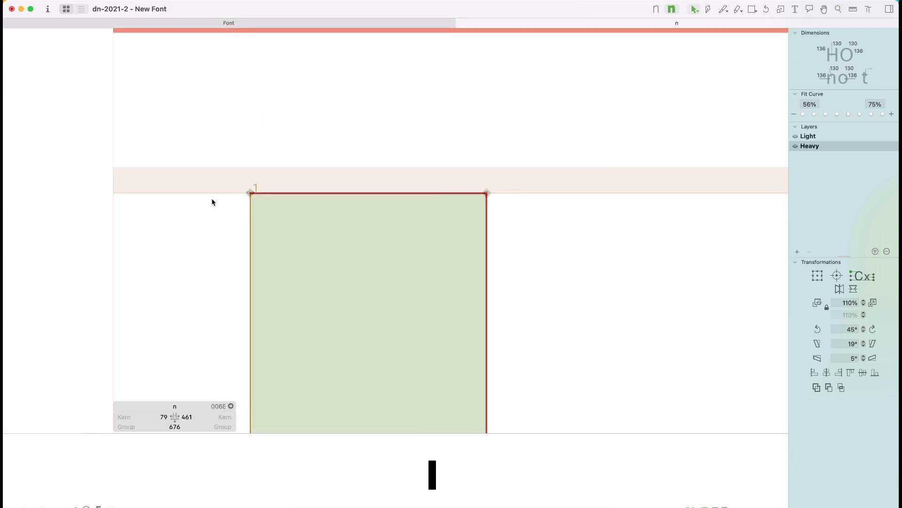
key(super+0)
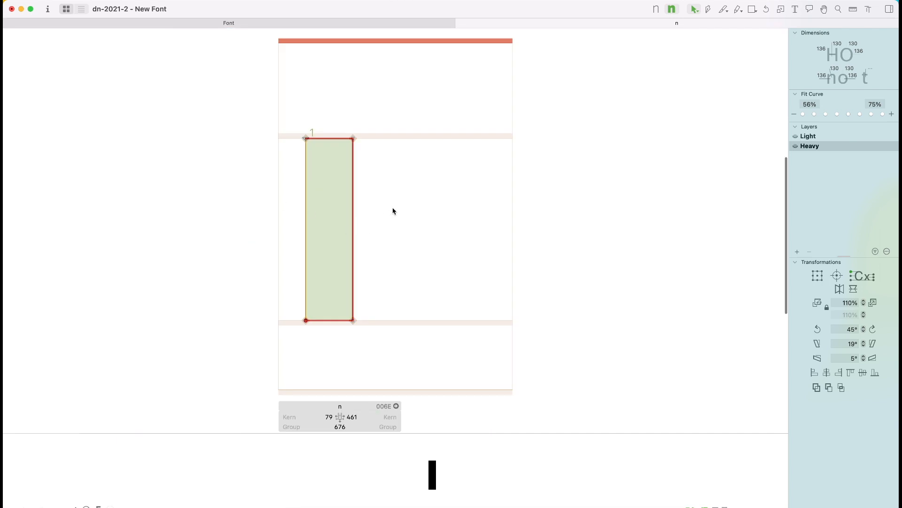
- Duplicate the stem as the n's right stem and lower the copy's top edge to about Y 291
drag(419, 113, 214, 380)
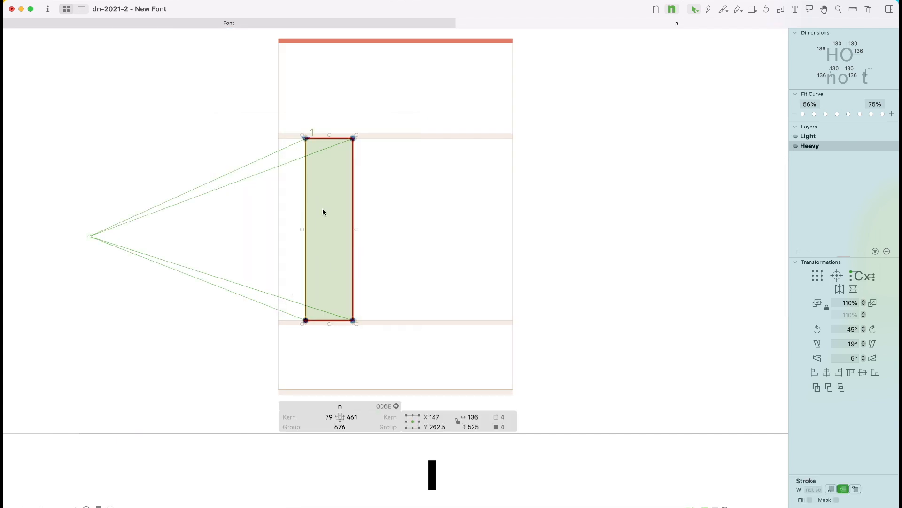
key(super+c)
key(super+v)
drag(354, 139, 495, 138)
drag(437, 146, 497, 222)
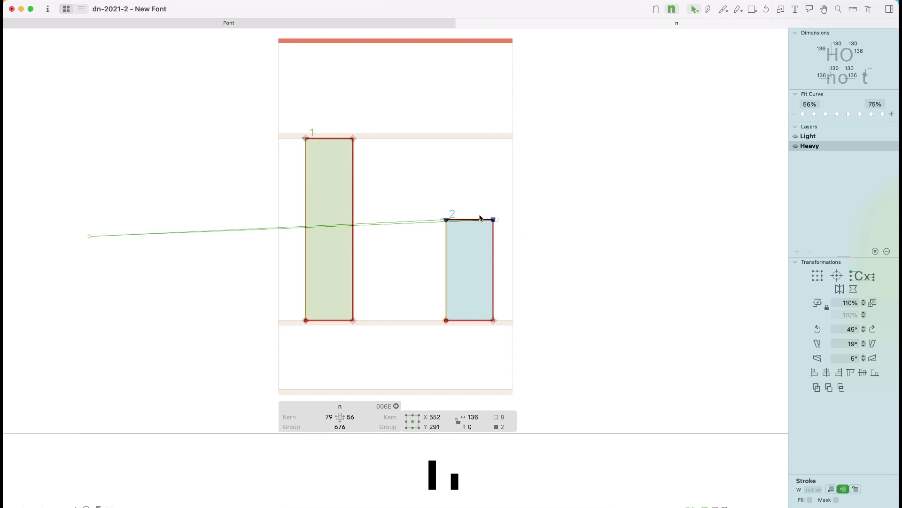
click(395, 291)
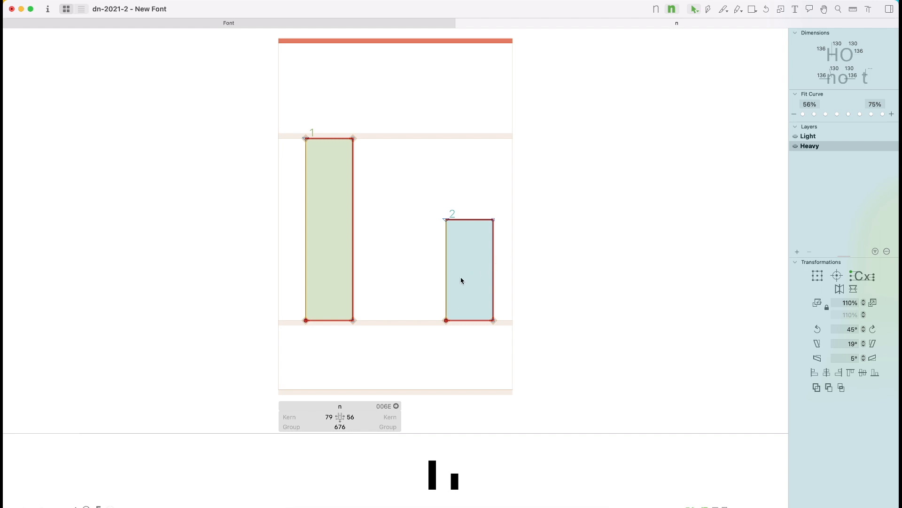
- With the Pen tool, draw the arch's outer contour from inside the left stem, curving through about X 411, Y 541, to about X 619, Y 309
click(708, 9)
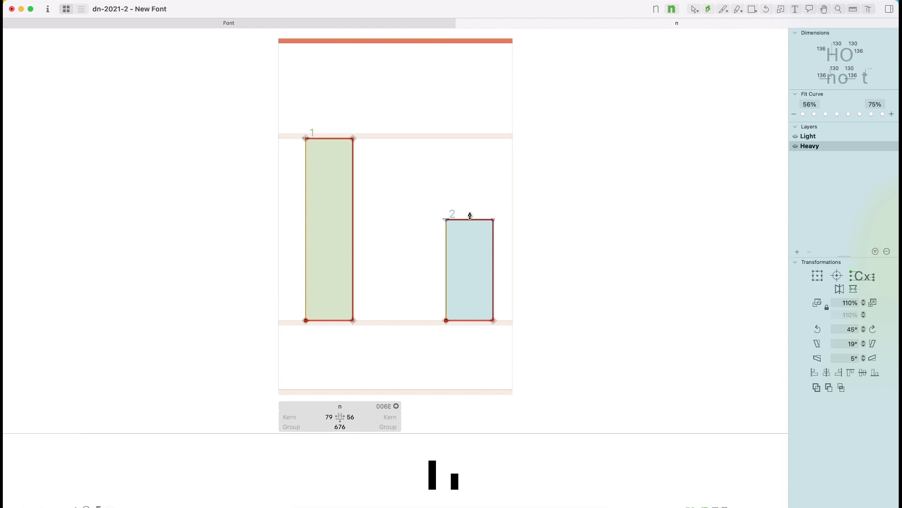
key(super+plus)
key(super+plus)
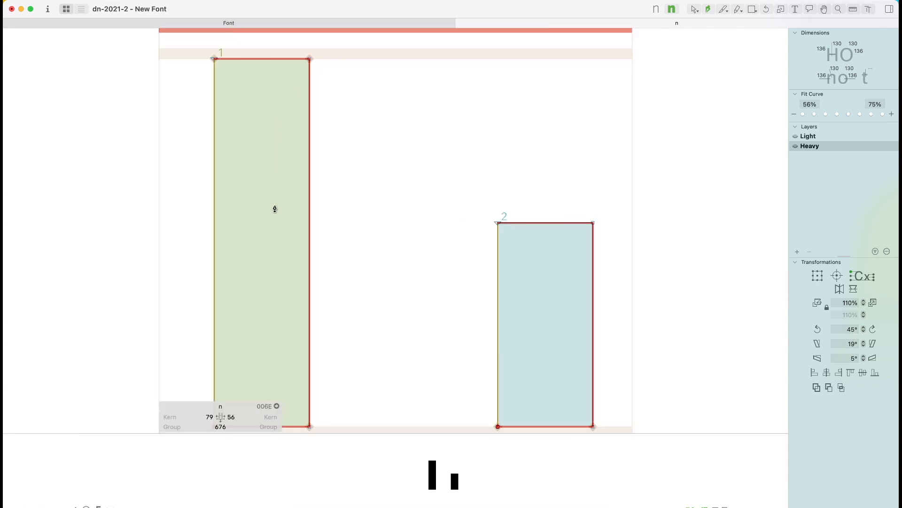
key(space)
drag(272, 206, 271, 232)
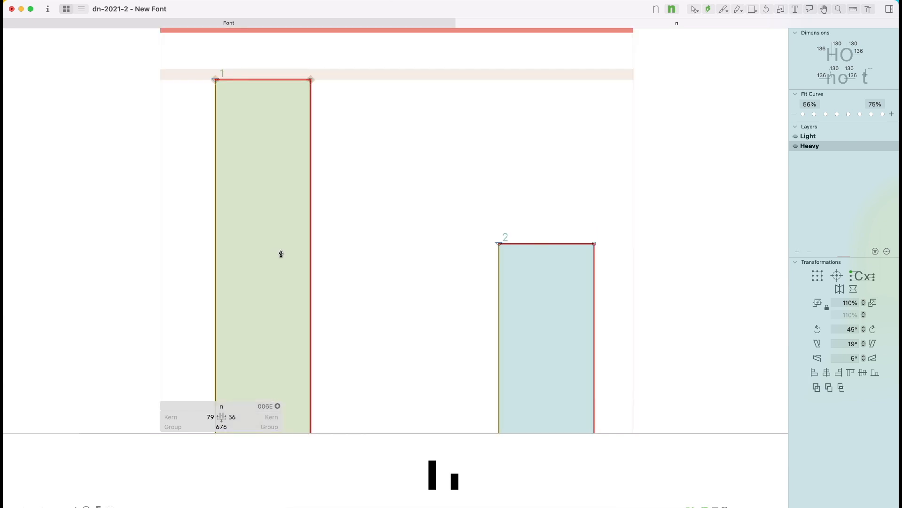
click(269, 249)
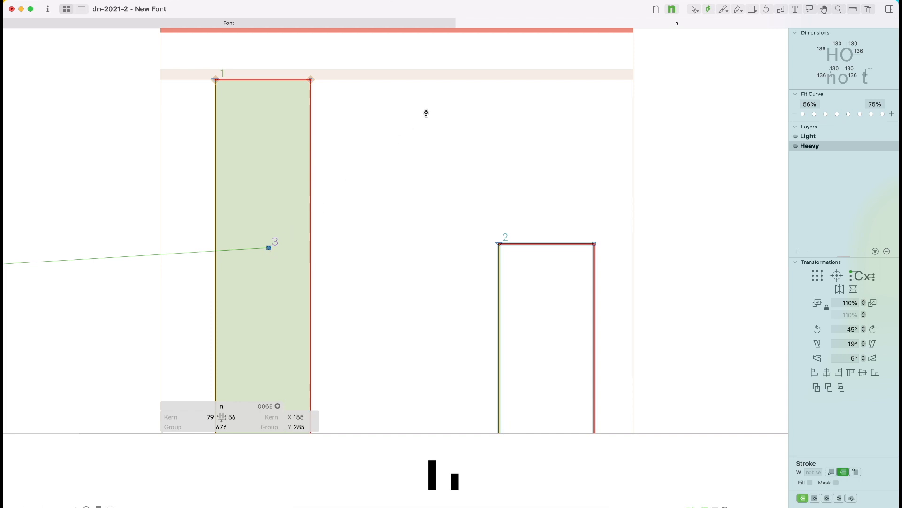
drag(447, 68, 546, 68)
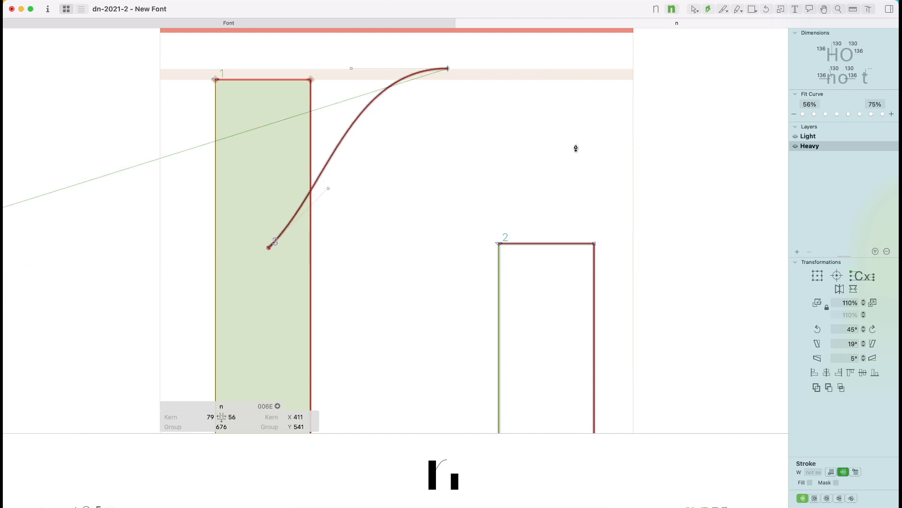
click(595, 232)
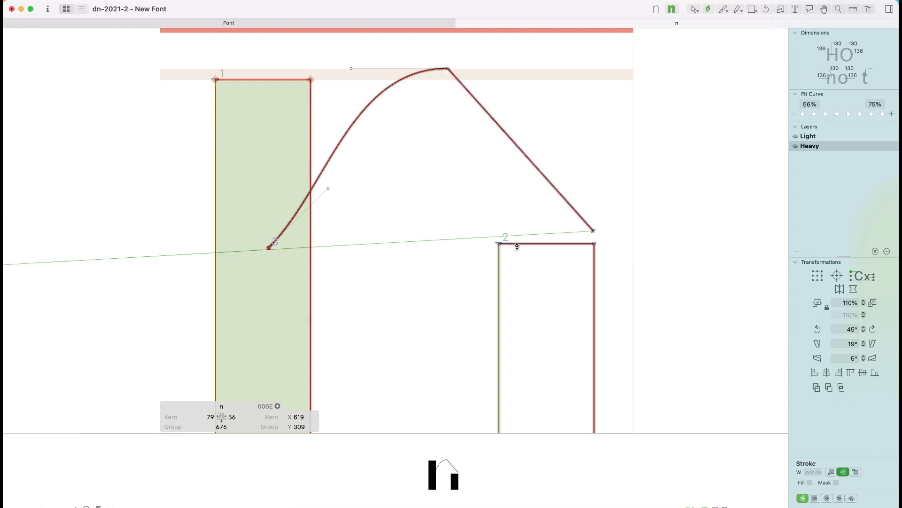
- Draw the arch's inner contour from about X 492, Y 276 through a curve point near X 414, Y 446 and close the path
click(504, 255)
mouse_move(450, 136)
mouse_down()
mouse_move(380, 140)
mouse_move(450, 137)
mouse_up()
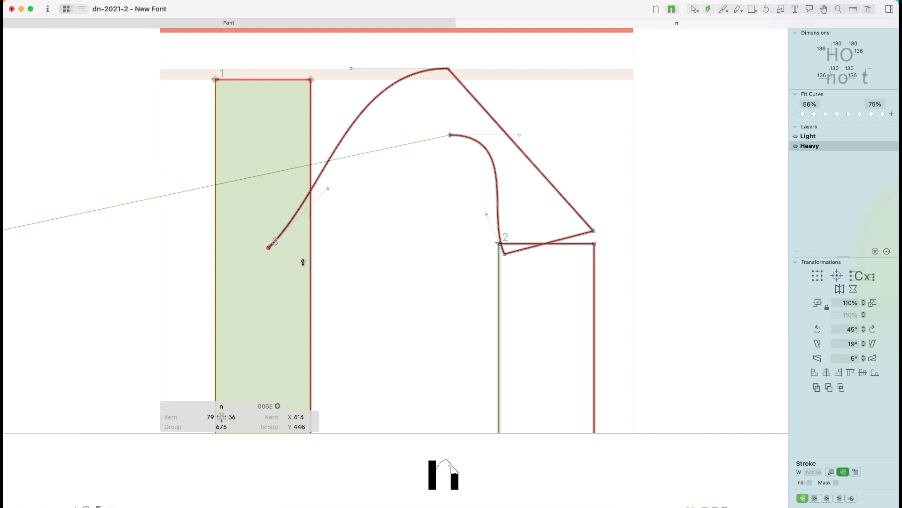
click(303, 257)
click(268, 249)
key(v)
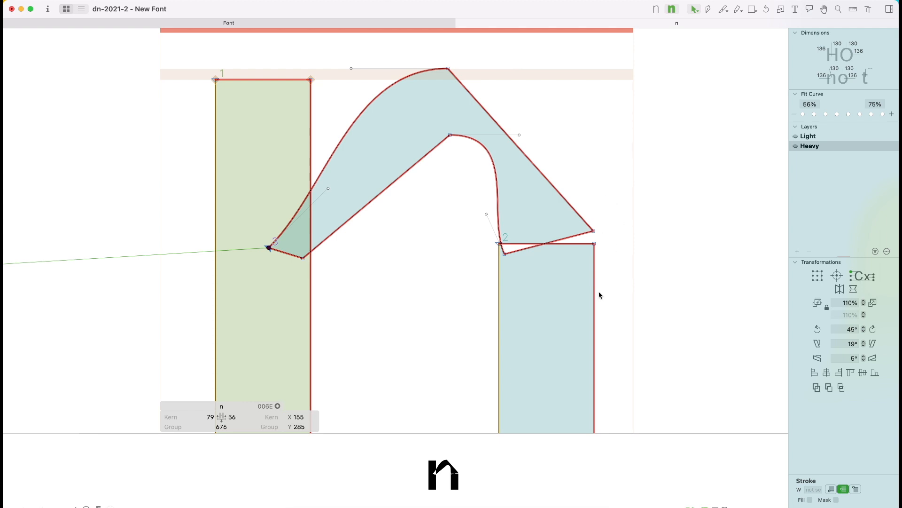
- Move the arch's inner left corner onto the left stem's inner edge and level its starting node with it at Y 279
click(304, 258)
click(316, 259)
mouse_move(306, 259)
mouse_down()
mouse_move(311, 252)
mouse_move(268, 252)
mouse_up()
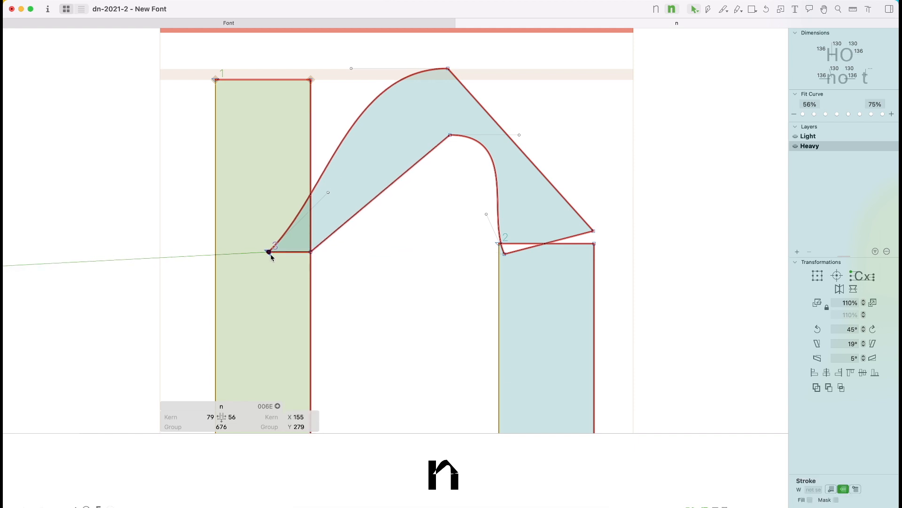
click(384, 292)
- Snap the arch's two lower right nodes onto the right stem's top corners at X 484 and X 620, Y 291
click(505, 254)
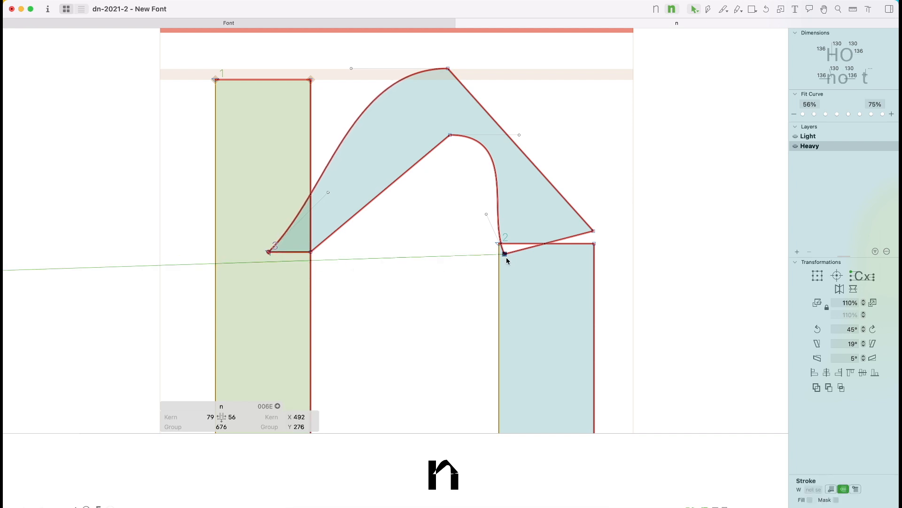
drag(503, 254, 500, 244)
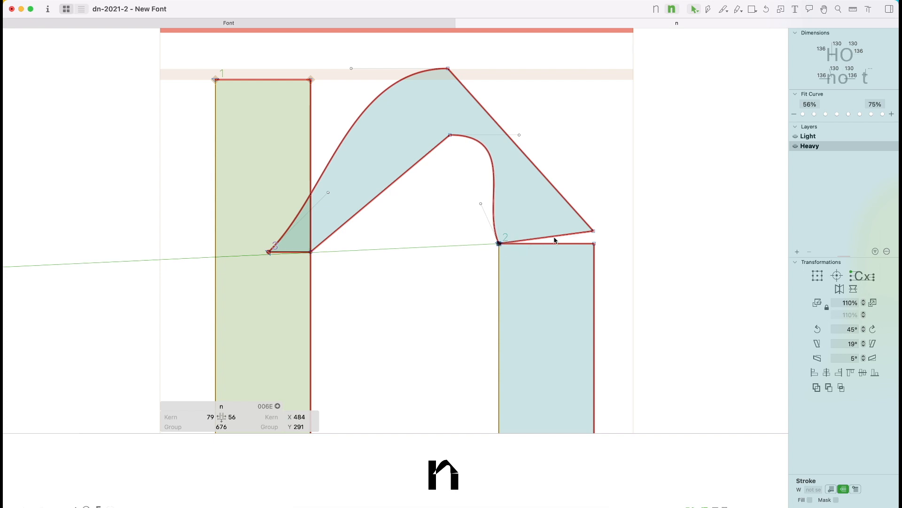
drag(595, 232, 595, 244)
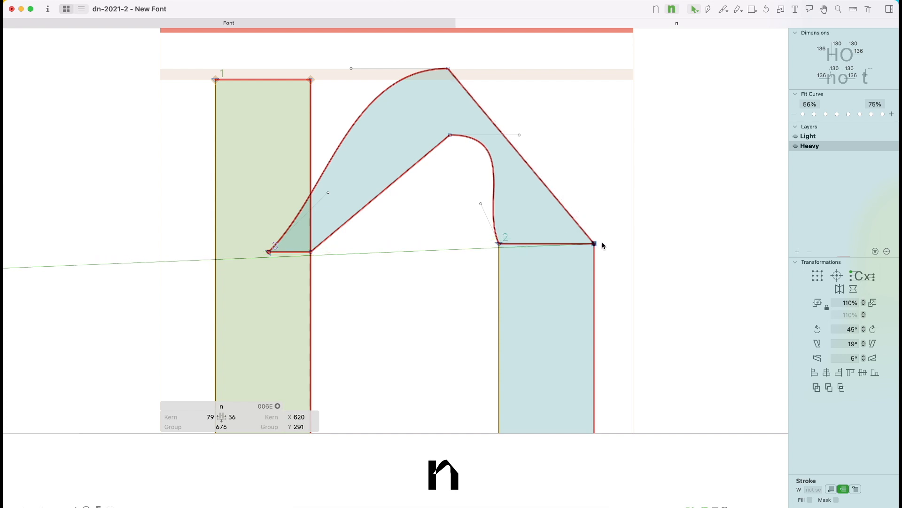
- Try to separate the arch's right corner node from the stem's overlapping corner by nudging it vertically
key(Down)
key(Up)
key(Up)
key(Up)
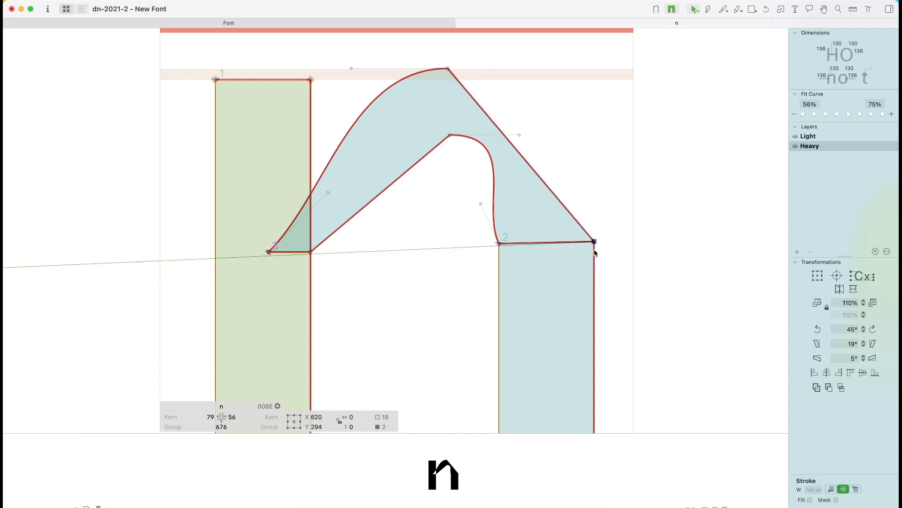
click(601, 246)
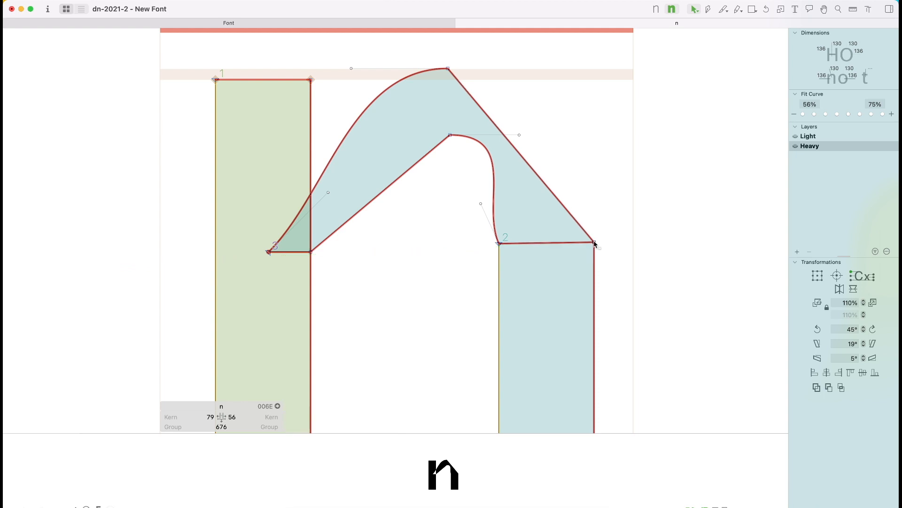
click(595, 242)
key(shift+Down)
key(shift+Up)
key(shift+Up)
key(shift+Up)
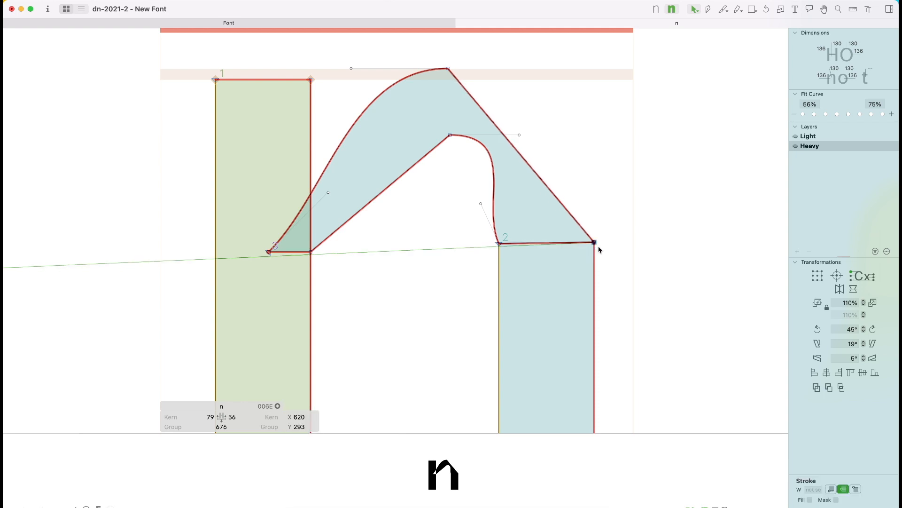
- Move the right stem's top edge down about 20 units to leave a gap below the arch
click(603, 243)
click(578, 243)
key(shift+Down)
key(shift+Down)
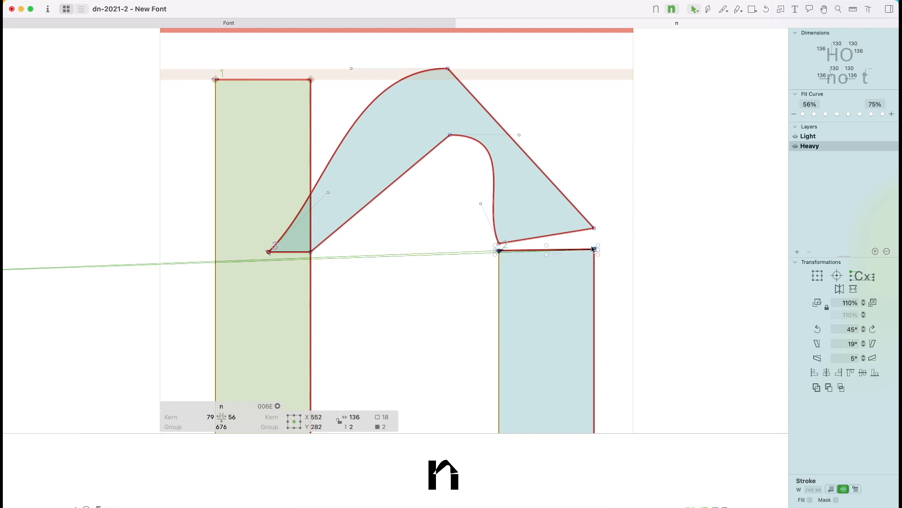
click(606, 251)
drag(622, 214, 479, 270)
click(543, 240)
- Lower the arch's right corner node to Y 292, nearly level with its inner corner
key(super+space)
drag(651, 186, 436, 297)
click(575, 176)
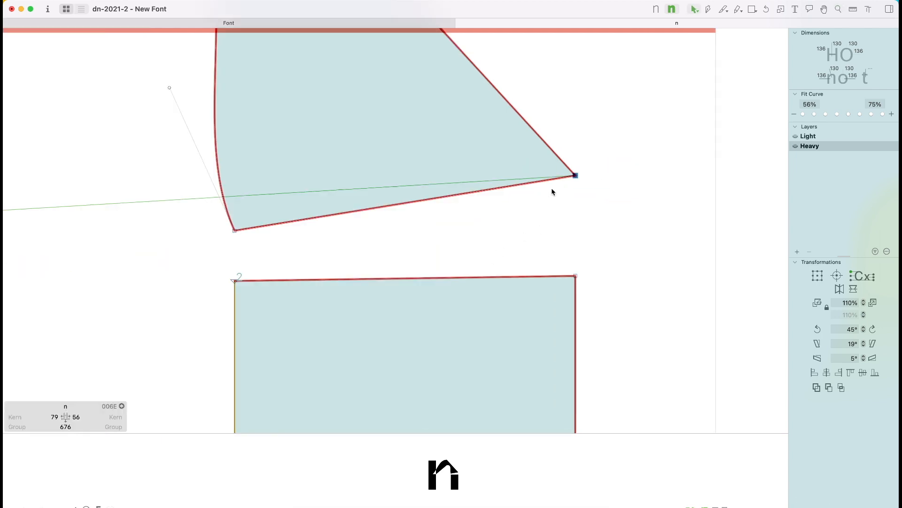
drag(574, 176, 572, 229)
key(Down)
key(Up)
key(Down)
key(Down)
key(Down)
key(Up)
key(Up)
key(Up)
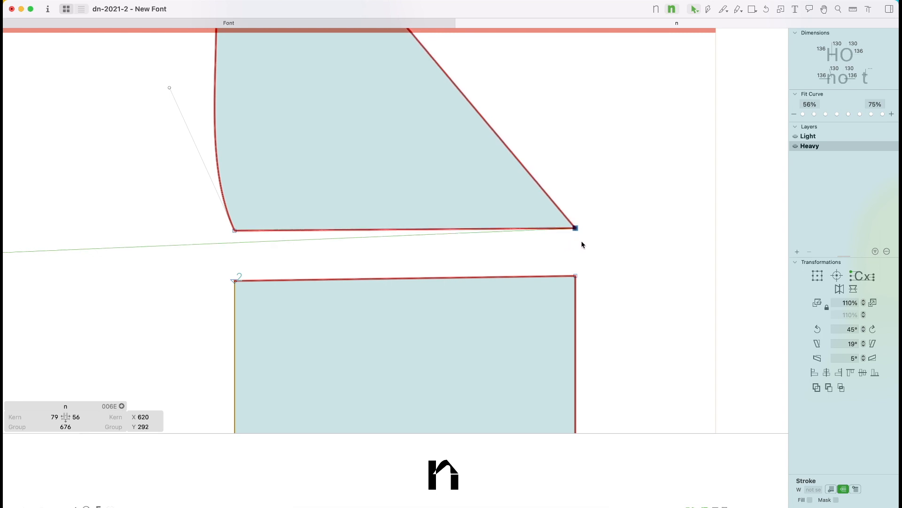
- Level the right stem's top edge by moving its right corner down to Y 271
click(582, 241)
click(575, 229)
drag(584, 262, 554, 294)
key(Down)
click(601, 276)
key(f)
drag(219, 280, 601, 248)
key(super+z)
key(v)
- Level the arch's lower right edge by moving its outer corner node down to Y 291
click(567, 282)
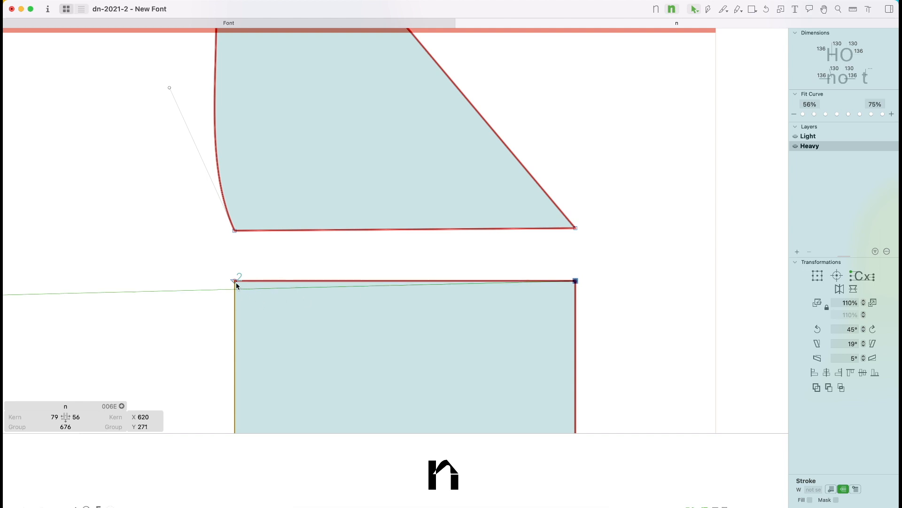
key(super+plus)
key(super+plus)
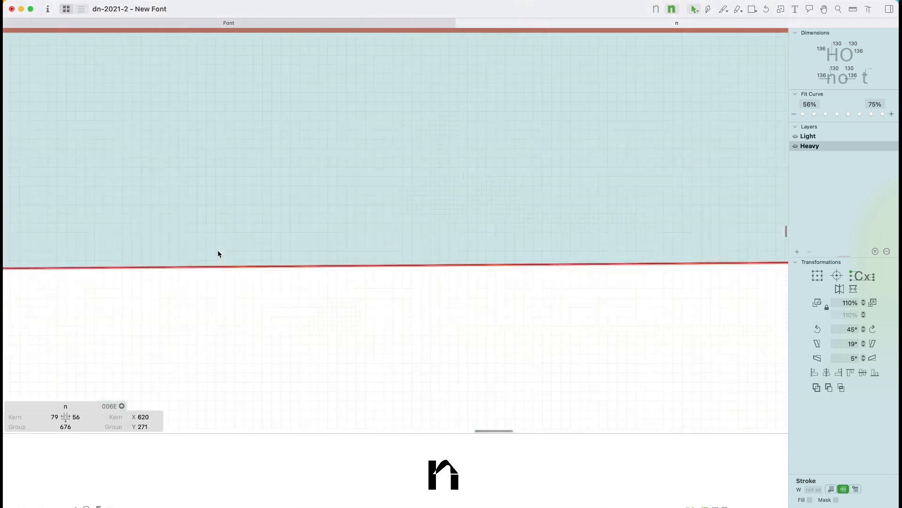
key(super+minus)
drag(455, 248, 480, 149)
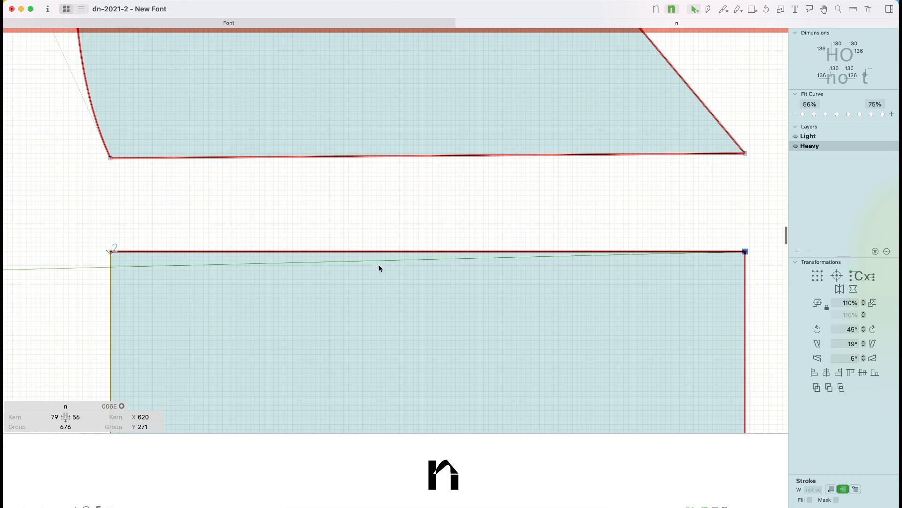
key(Up)
key(Down)
click(745, 152)
key(Down)
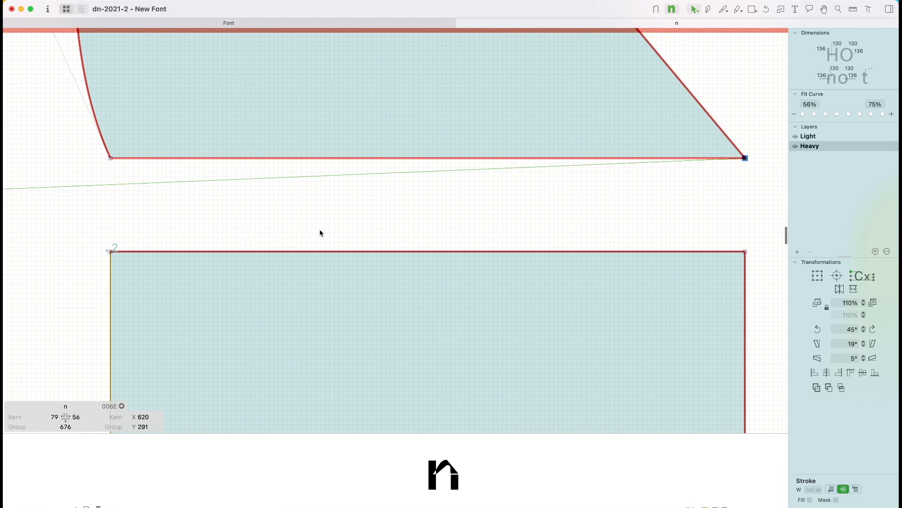
- Correct the path direction of all contours in the n so the arch and left stem overlap as solid black
scroll(320, 234, down, 6)
drag(275, 217, 499, 240)
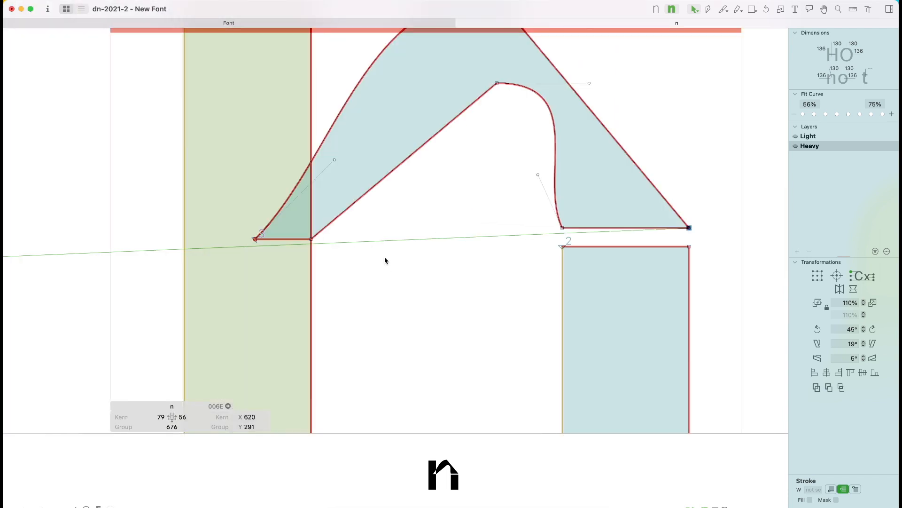
key(super+a)
key(space)
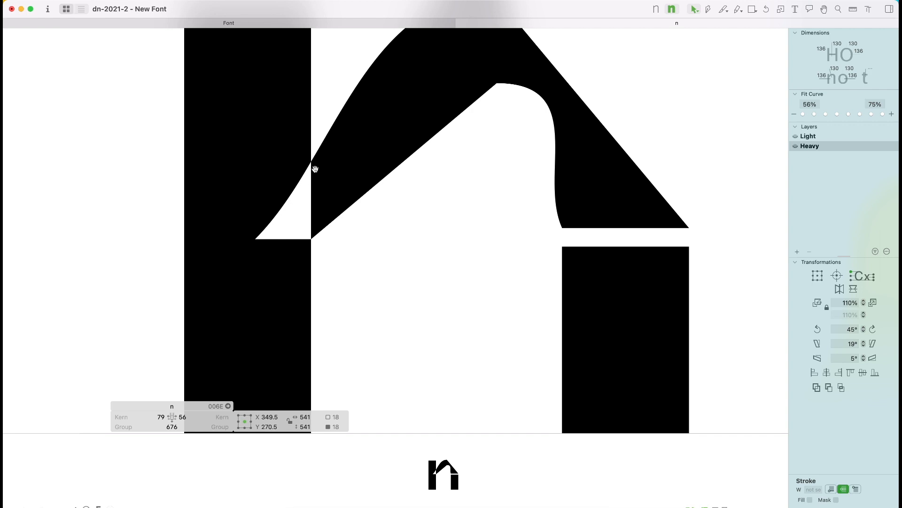
key(space)
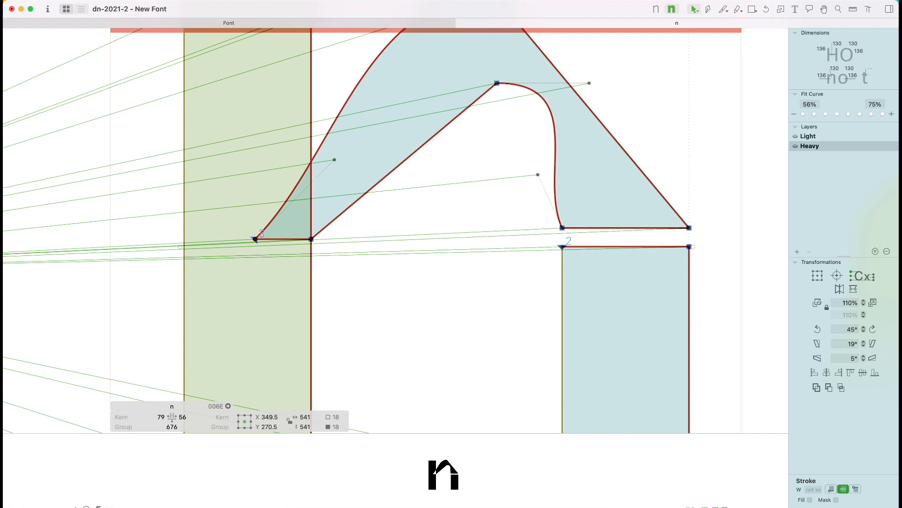
click(133, 0)
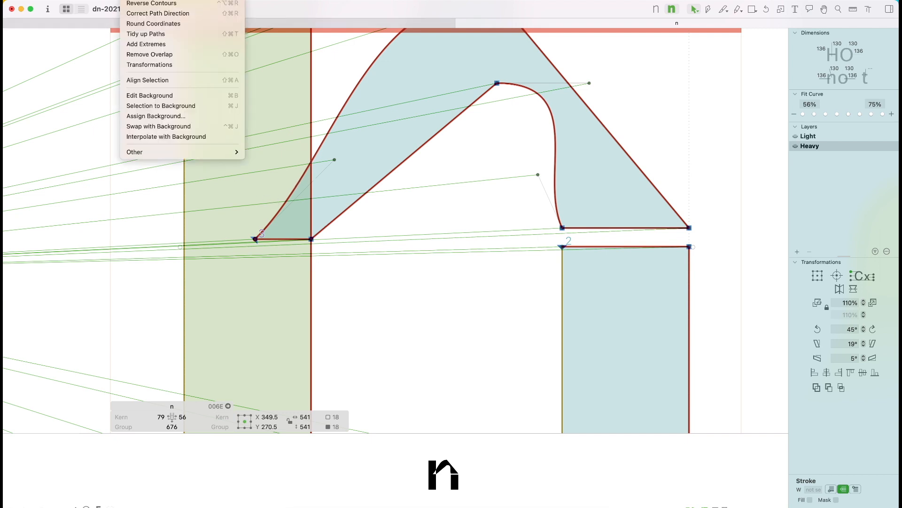
click(134, 16)
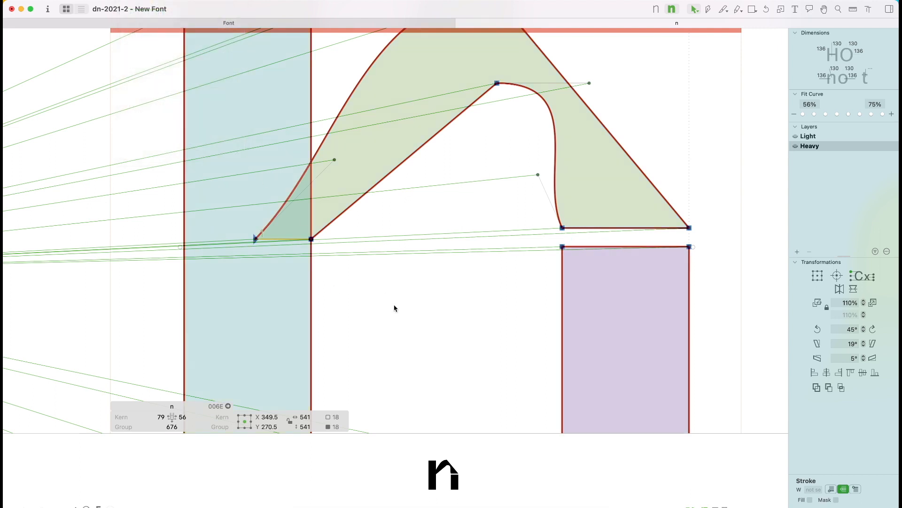
key(space)
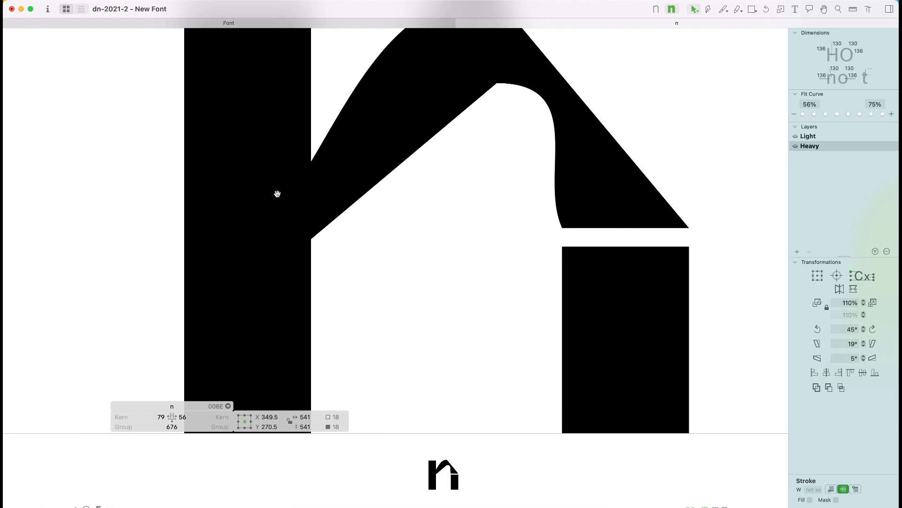
key(space)
- Raise the two nodes of the arch's lower left edge to Y 291, level with its lower right edge
drag(455, 146, 454, 180)
click(336, 277)
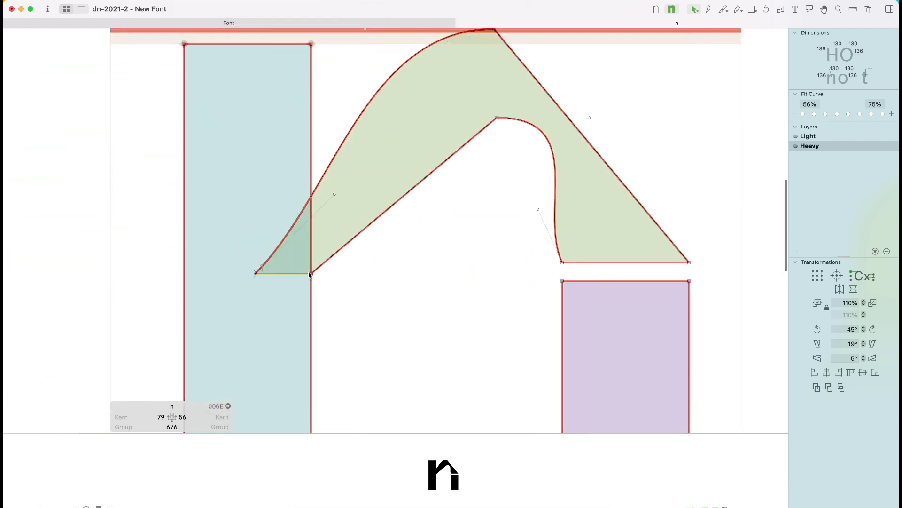
click(280, 274)
key(shift+Up)
key(shift+Up)
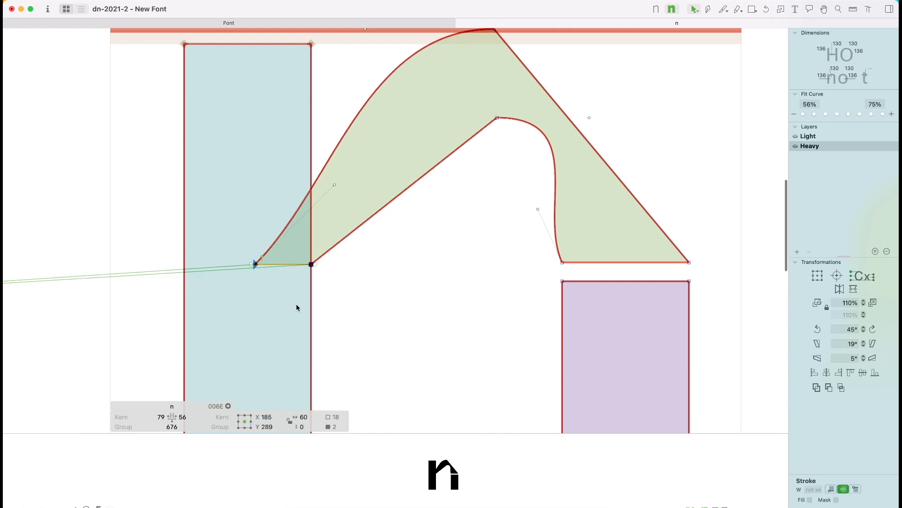
key(shift+Down)
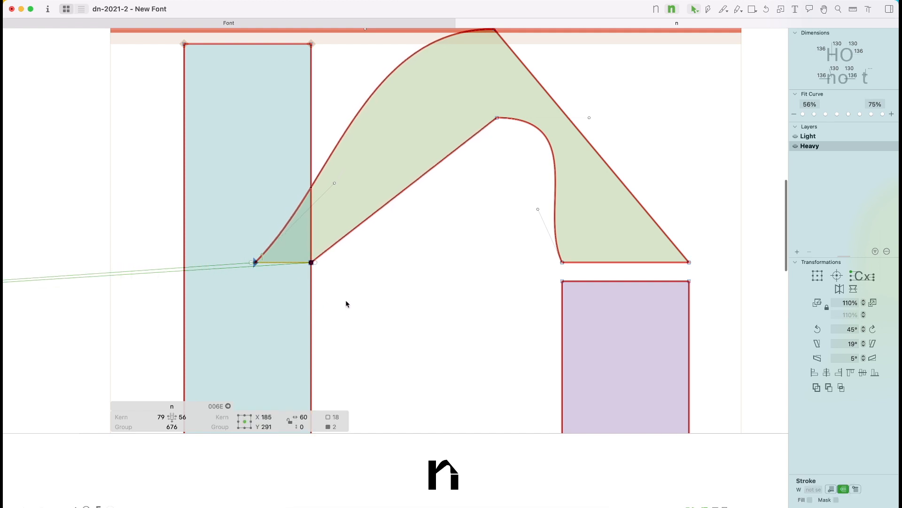
key(Up)
key(Up)
drag(708, 258, 217, 274)
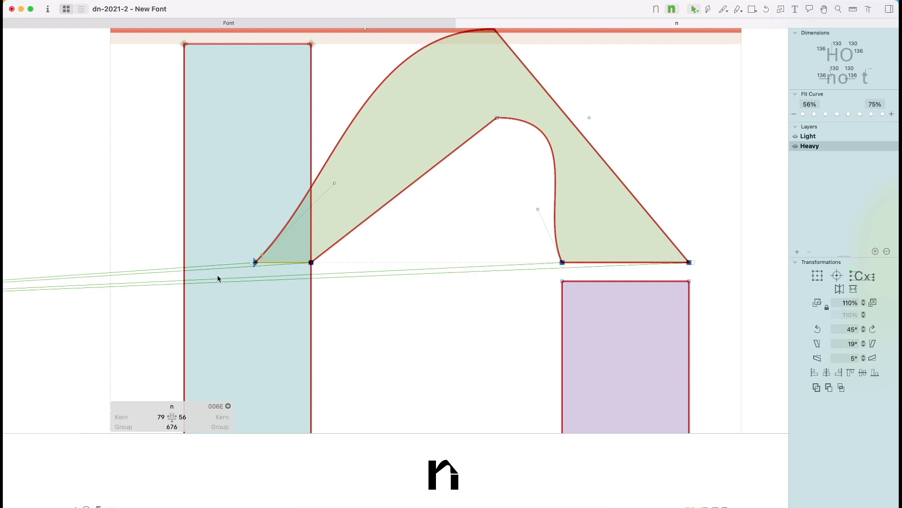
click(732, 272)
- Convert the arch's straight outer right side to a curve and align the outer and inner right curves' handles horizontally and vertically
scroll(466, 101, up, 2)
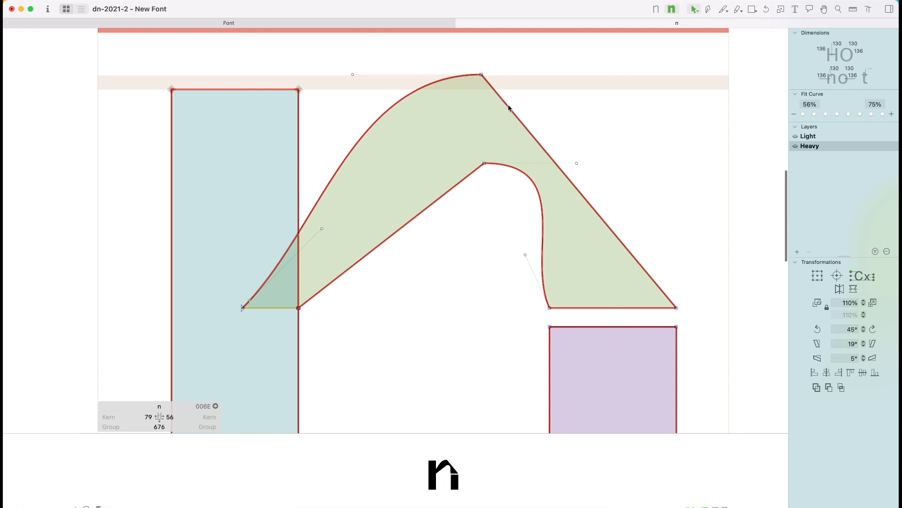
alt+click(509, 111)
drag(548, 155, 622, 74)
mouse_move(611, 231)
mouse_down()
mouse_move(675, 224)
mouse_move(676, 200)
mouse_up()
mouse_move(527, 253)
mouse_down()
mouse_move(556, 249)
mouse_move(550, 243)
mouse_up()
drag(576, 165, 537, 166)
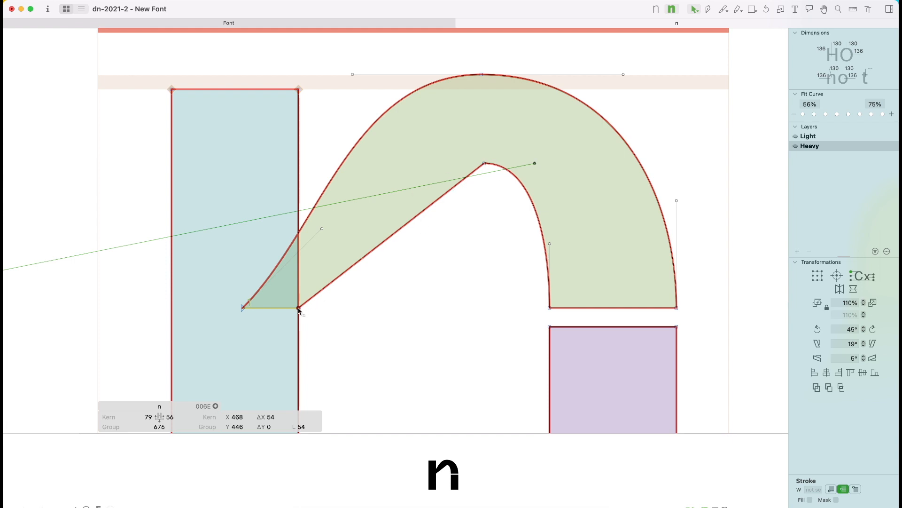
- Convert the arch's inner left segment to a curve with aligned handles, and make the outer left curve's lower handle vertical at X 155, Y 383
alt+click(396, 233)
click(423, 213)
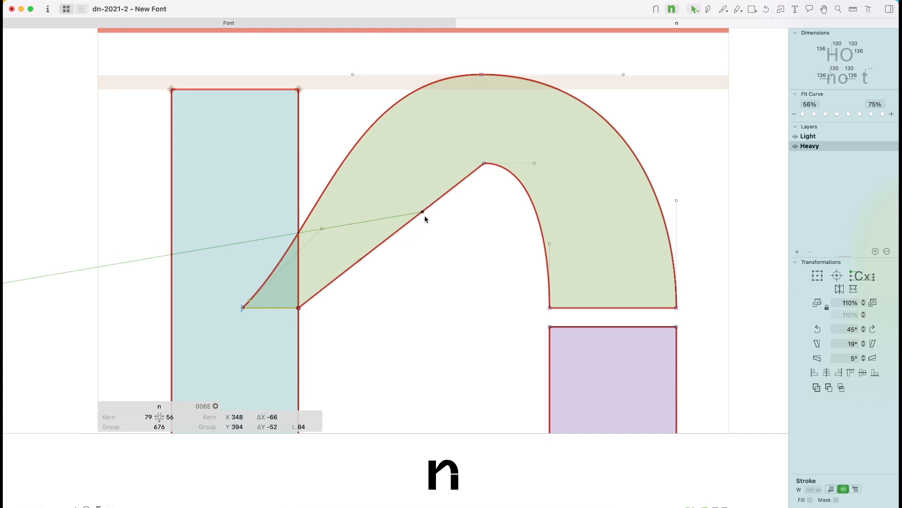
drag(423, 213, 369, 229)
drag(360, 259, 276, 222)
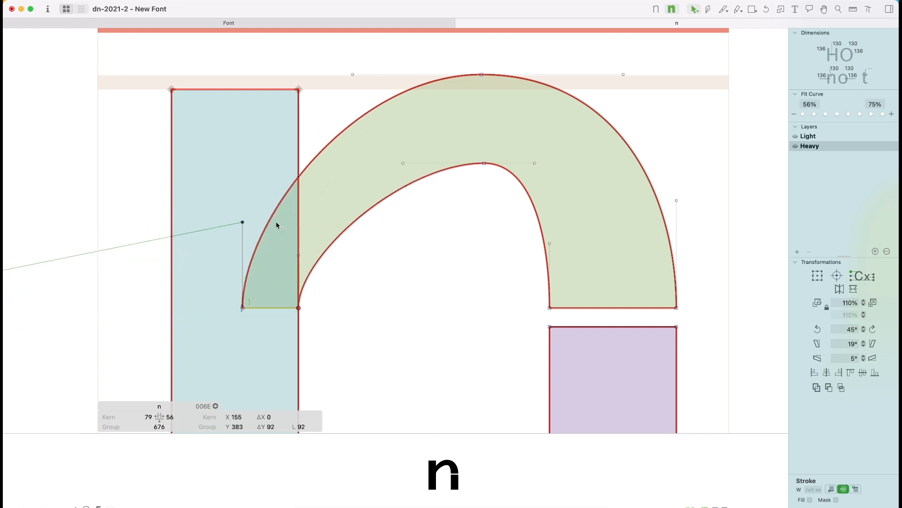
- Raise the right stem's top edge to Y 291 so that it meets the arch
scroll(409, 285, down, 5)
scroll(428, 288, up, 5)
drag(490, 288, 655, 320)
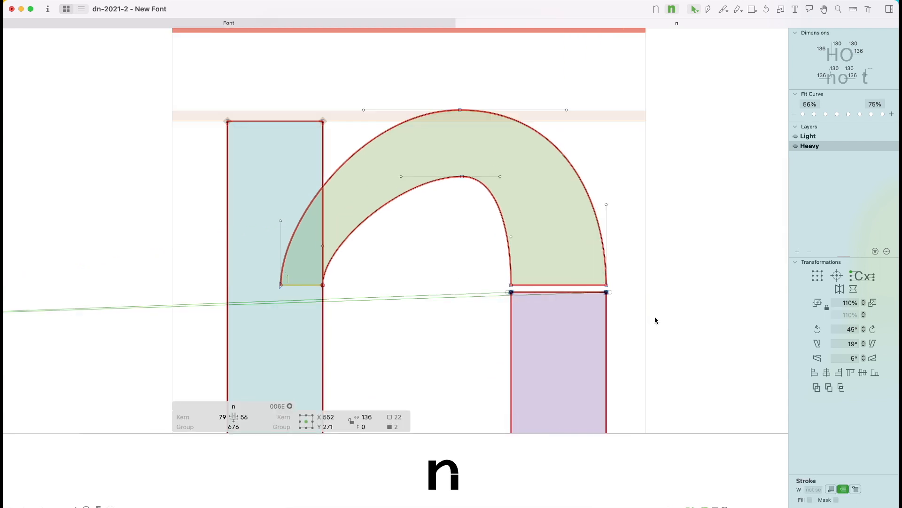
key(shift+Up)
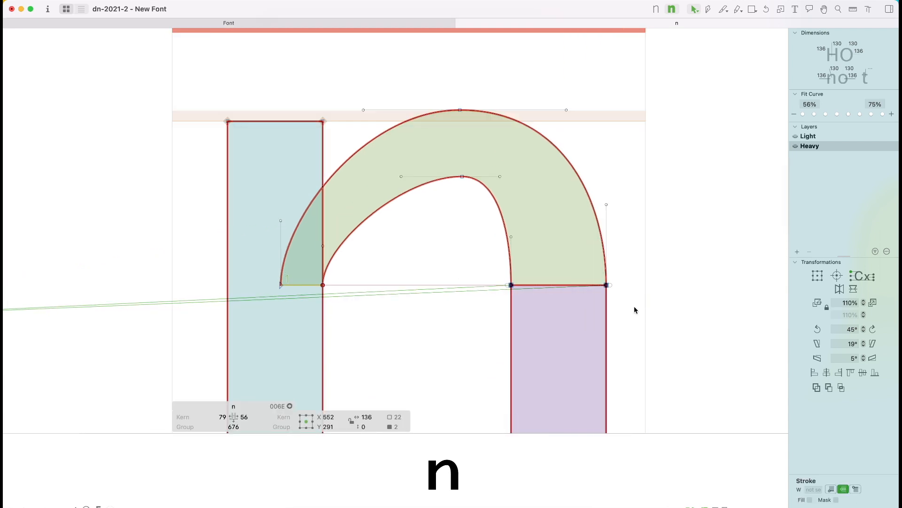
click(635, 310)
- Examine the joint between the arch and the right stem up close and preview the filled n
key(z)
drag(633, 266, 429, 301)
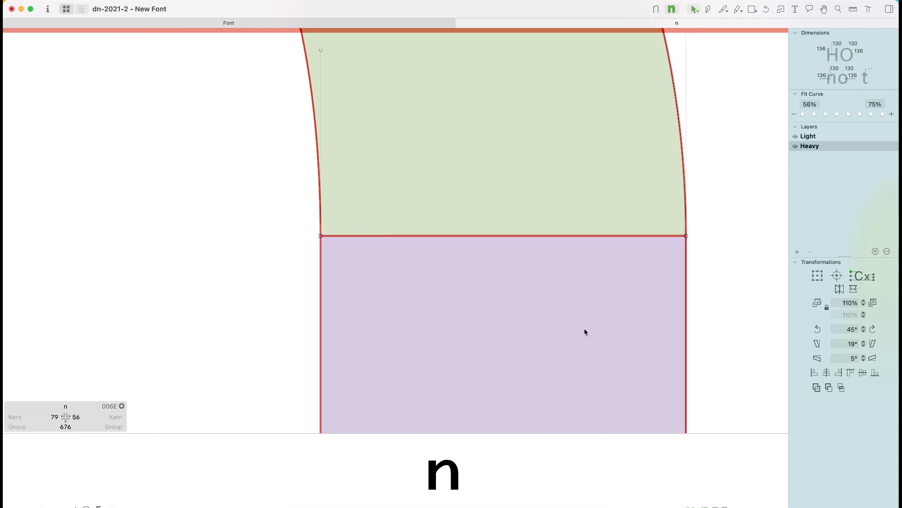
key(space)
key(super+minus)
key(super+minus)
key(super+minus)
key(super+minus)
key(space)
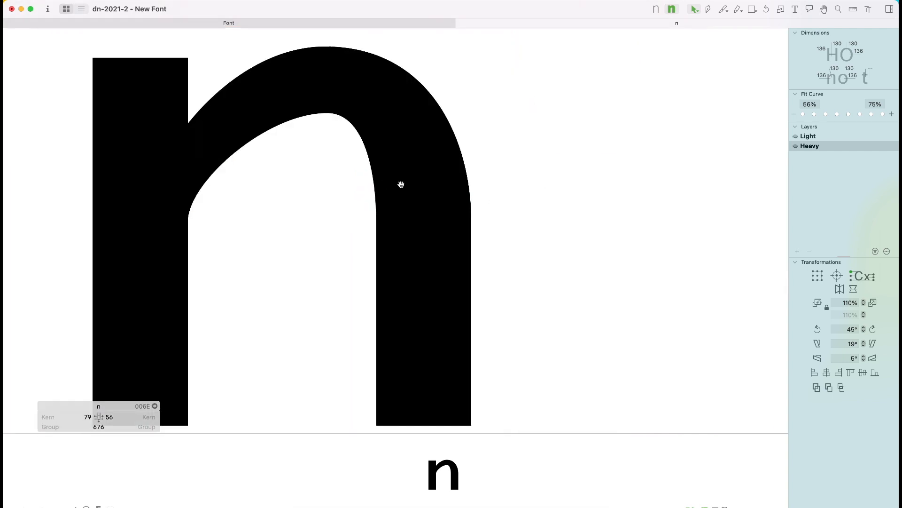
drag(401, 184, 530, 227)
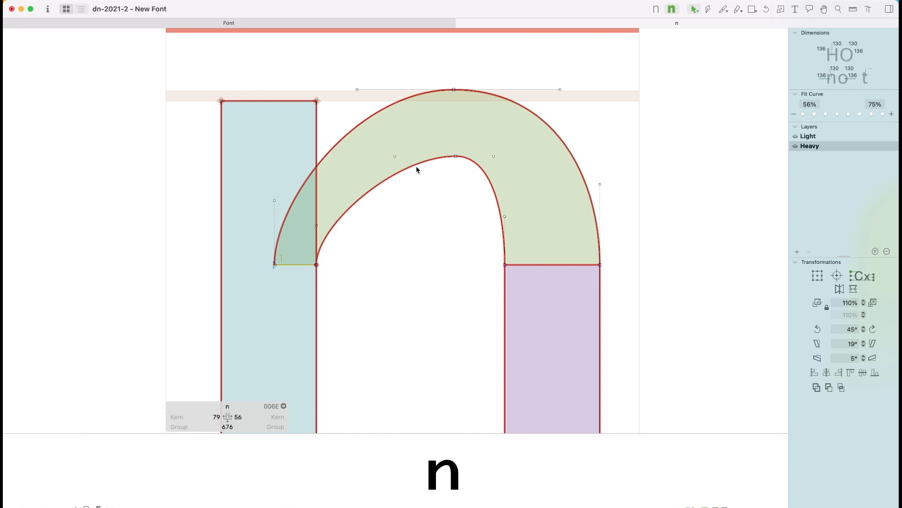
- Move the inner arch's top node left to about X 351, keeping its height at Y 446
click(456, 156)
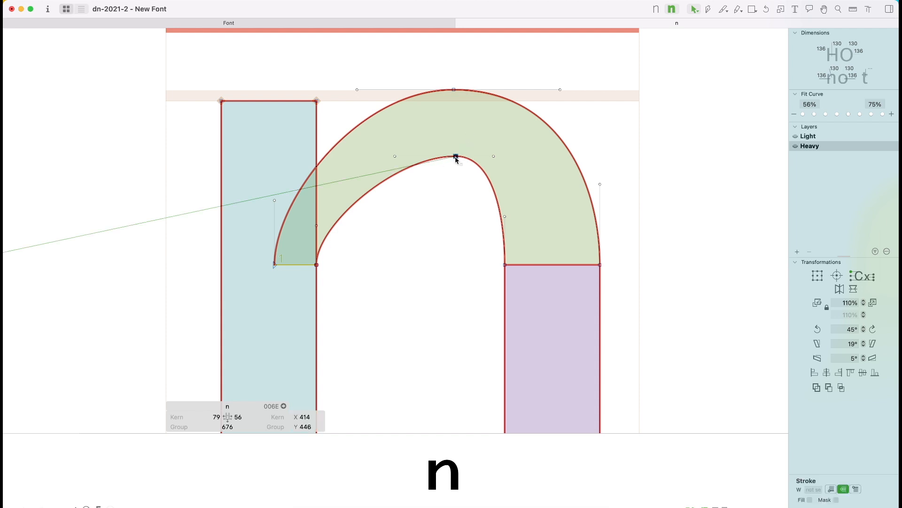
drag(455, 157, 412, 157)
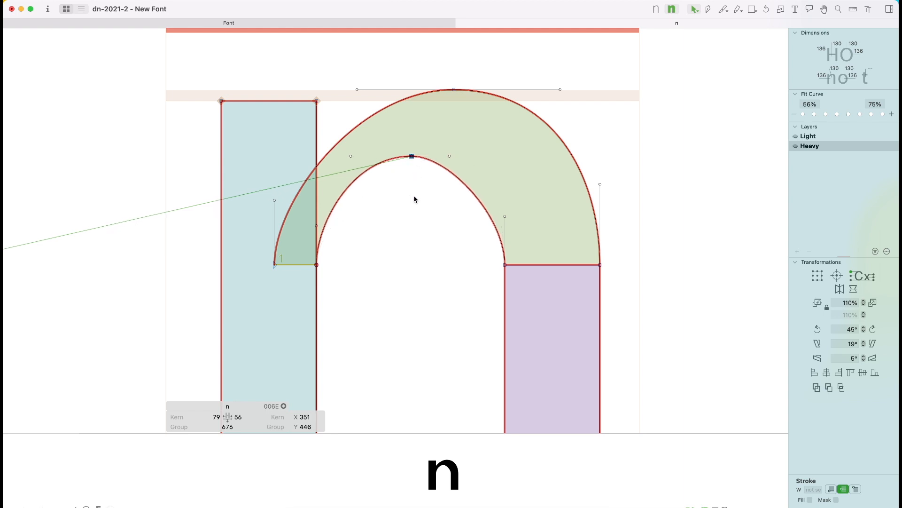
key(Right)
- Move the outer arch's top node right to X 428, keeping its height at Y 541
click(454, 90)
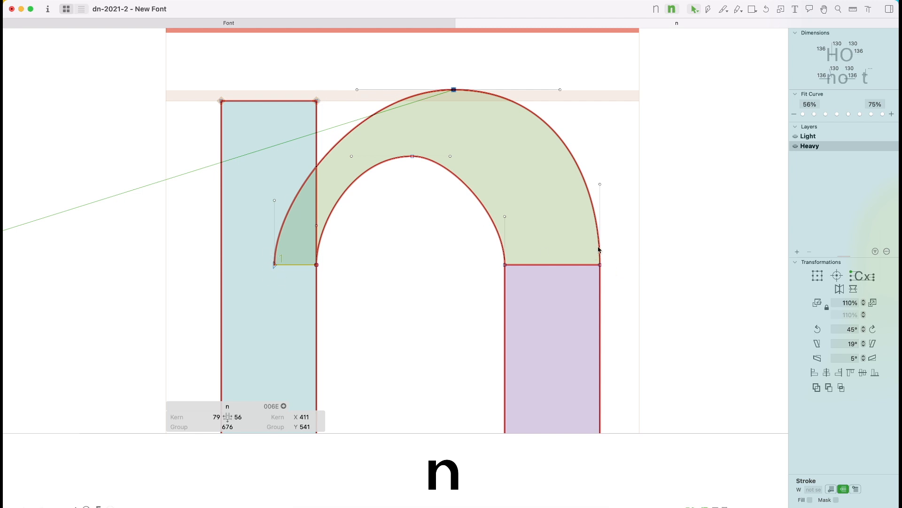
key(shift+Right)
key(shift+Right)
key(Left)
key(Left)
key(Left)
key(Left)
key(Right)
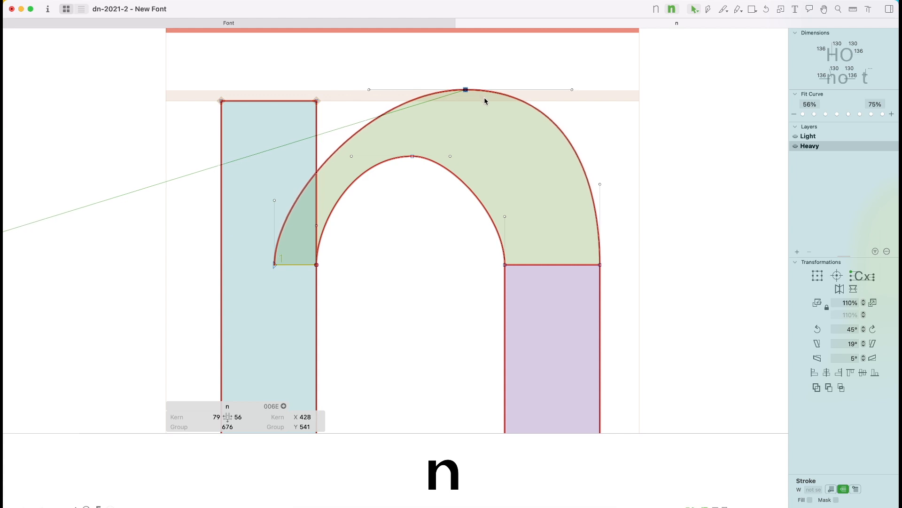
click(471, 144)
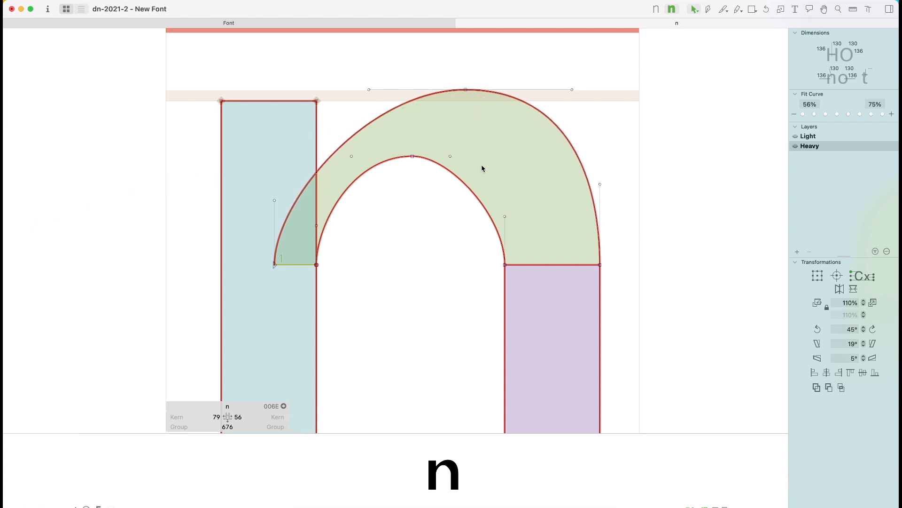
- Lengthen the inner right curve's handles, extending its top handle to the right and its vertical handle to Y 376
key(super+minus)
key(space)
drag(440, 178, 503, 157)
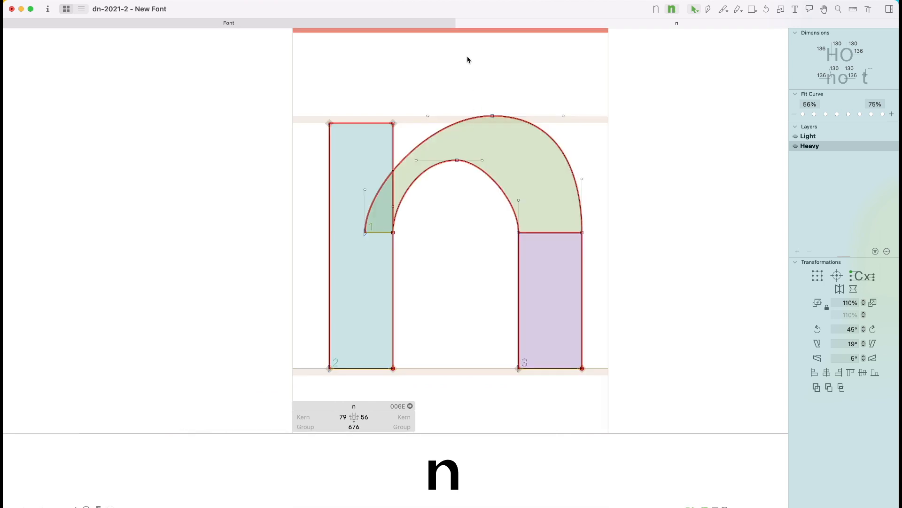
drag(482, 160, 509, 160)
drag(518, 201, 518, 193)
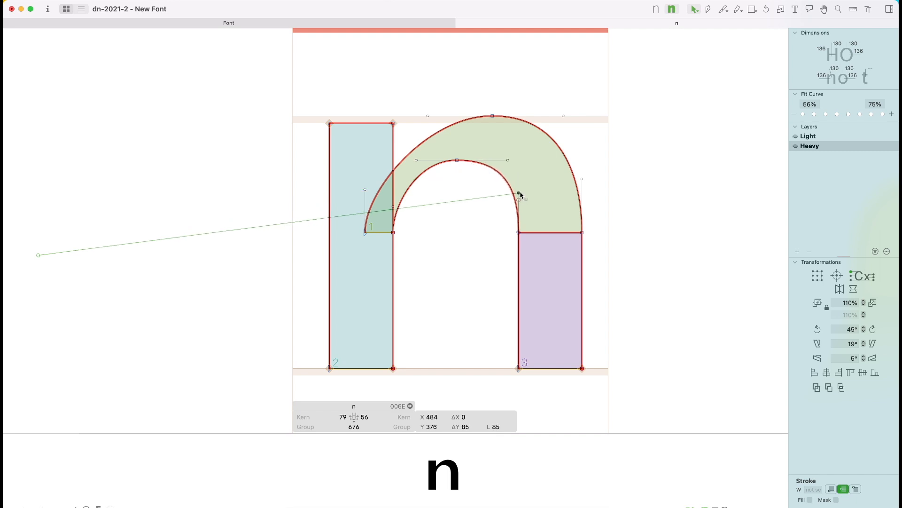
- Lengthen the vertical handle of the inner left curve to round the counter where it meets the left stem
click(393, 204)
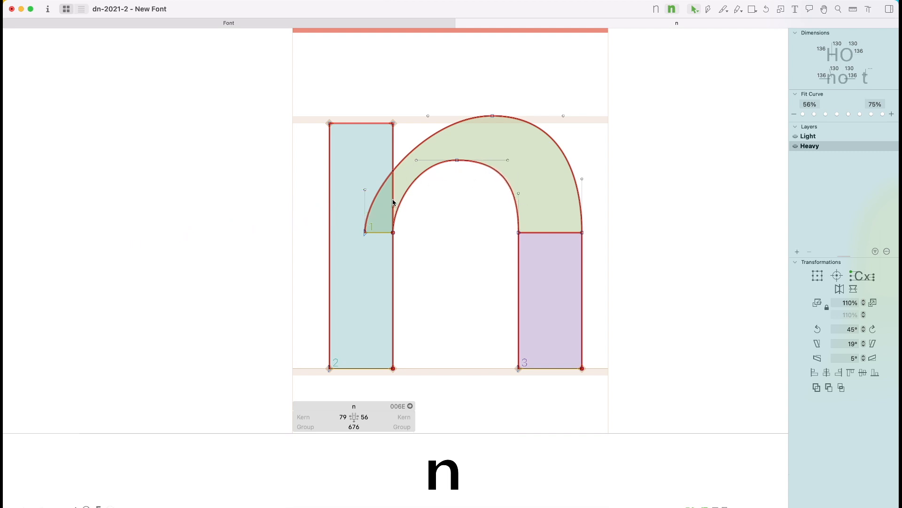
click(394, 205)
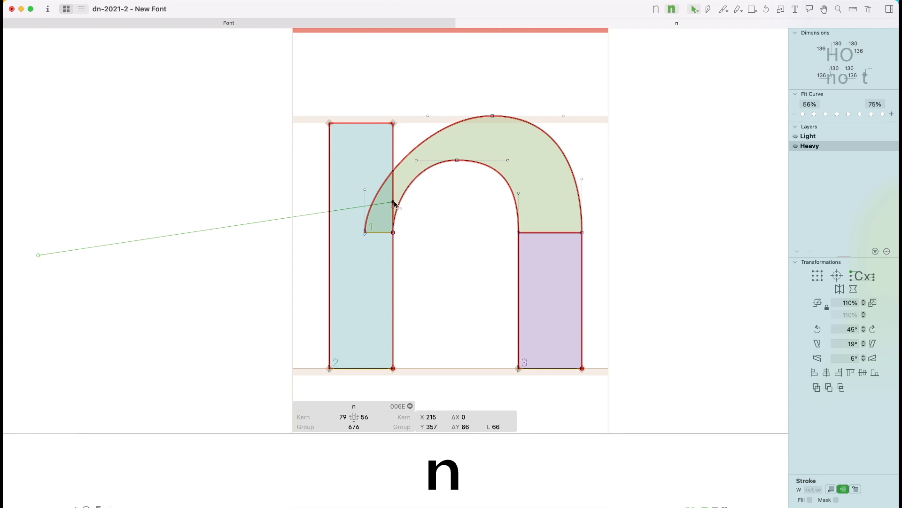
click(433, 210)
click(394, 205)
click(412, 208)
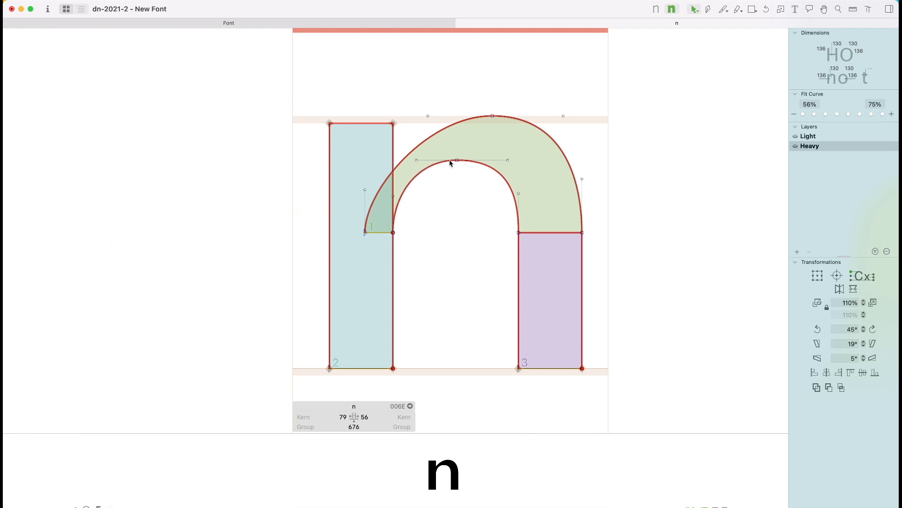
- Extend the outer arch's top left handle to X 215, shorten its top right handle slightly and lengthen the outer right vertical handle
drag(428, 115, 393, 116)
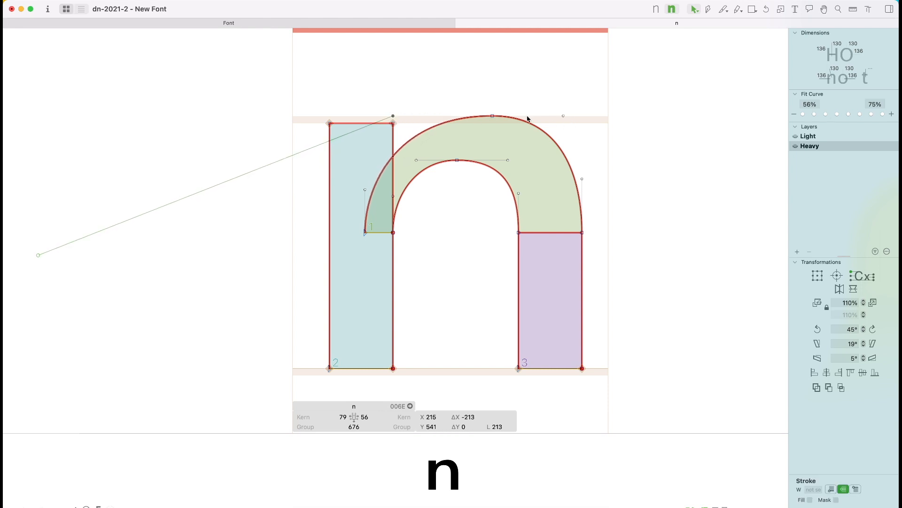
drag(563, 116, 558, 116)
drag(582, 181, 600, 147)
key(space)
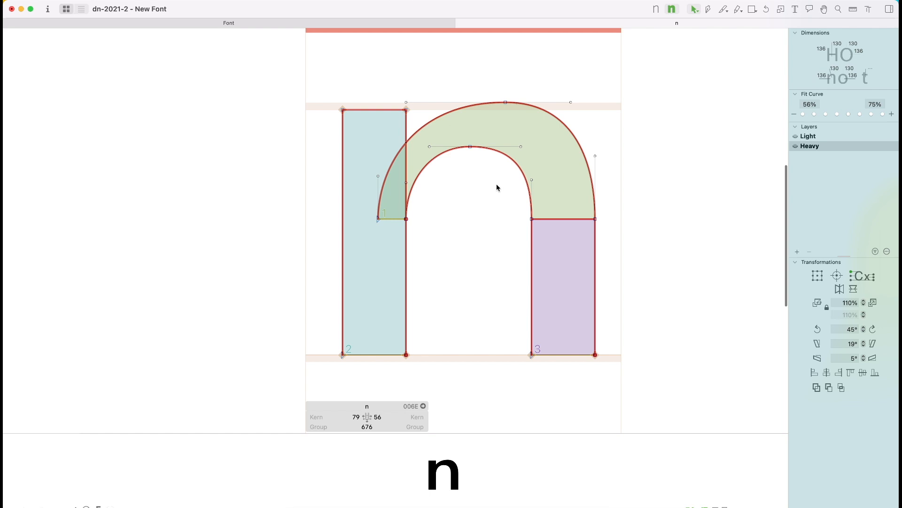
- Shift both handles of the inner arch's top node left by 10 units
click(523, 146)
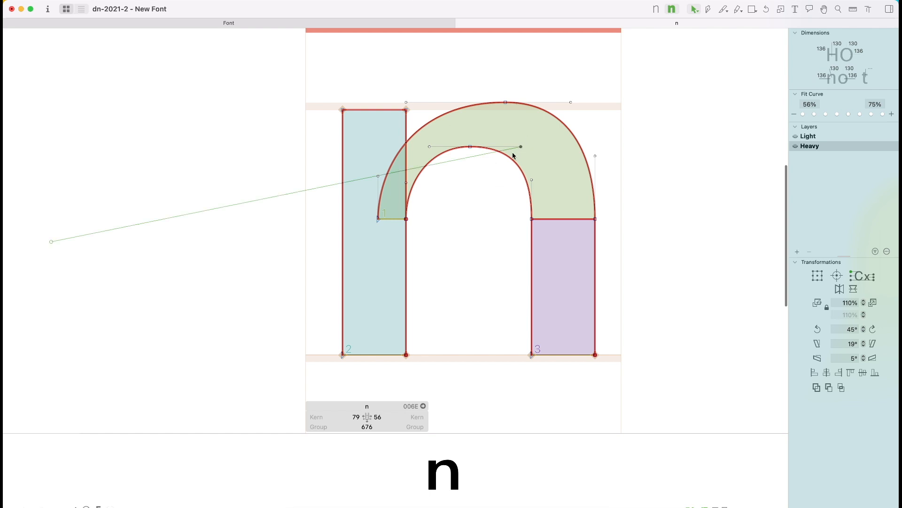
shift+click(430, 146)
key(shift+Left)
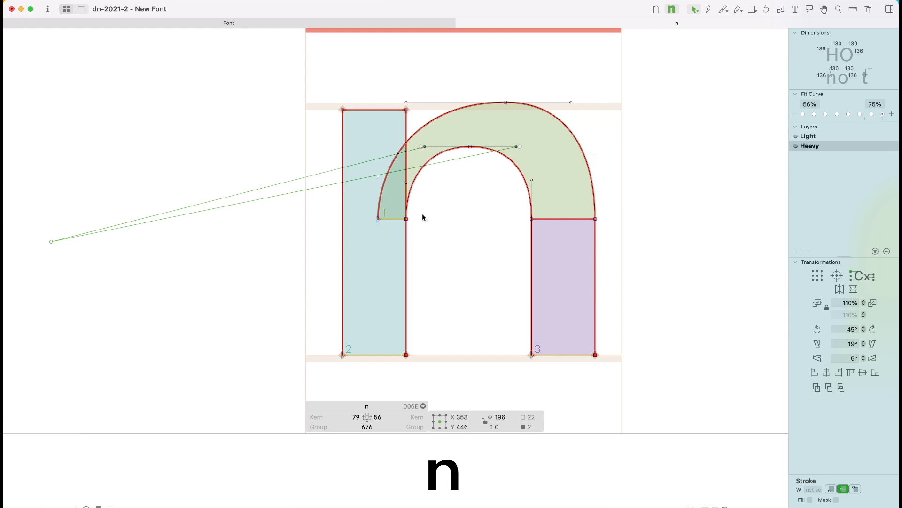
click(472, 204)
key(space)
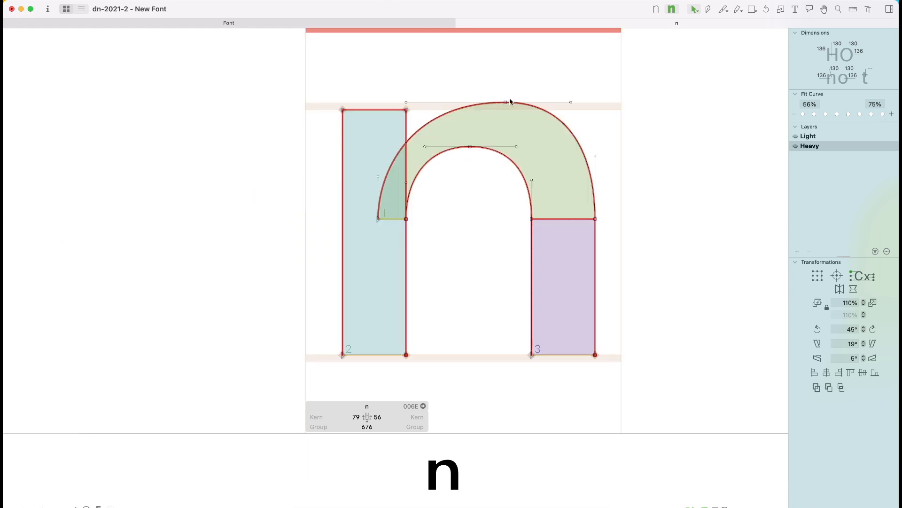
- Slide the outer arch's top node left to X 405 between its existing handles and preview the filled letter
click(507, 102)
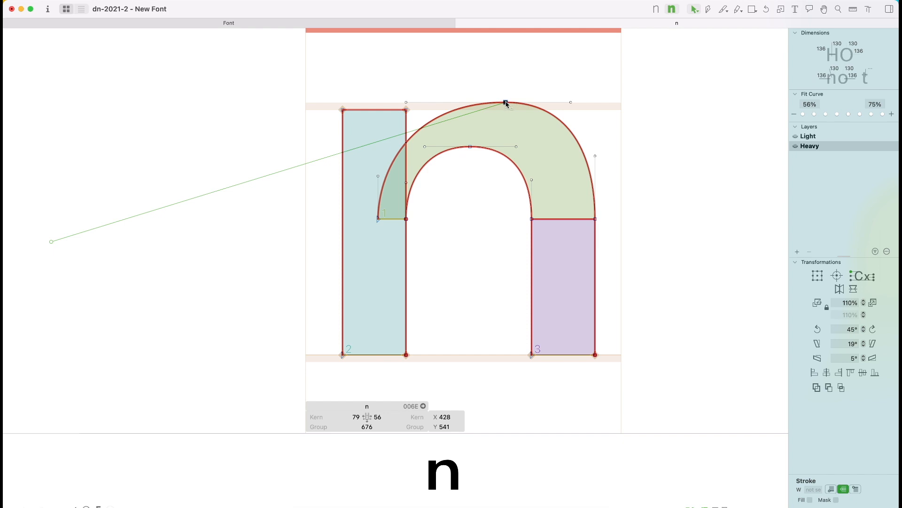
drag(506, 103, 499, 102)
click(497, 106)
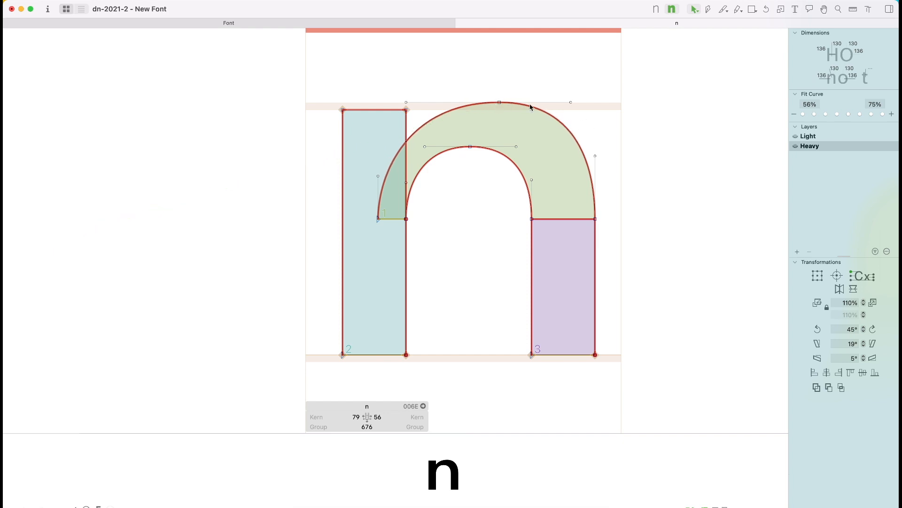
click(500, 102)
key(shift+Left)
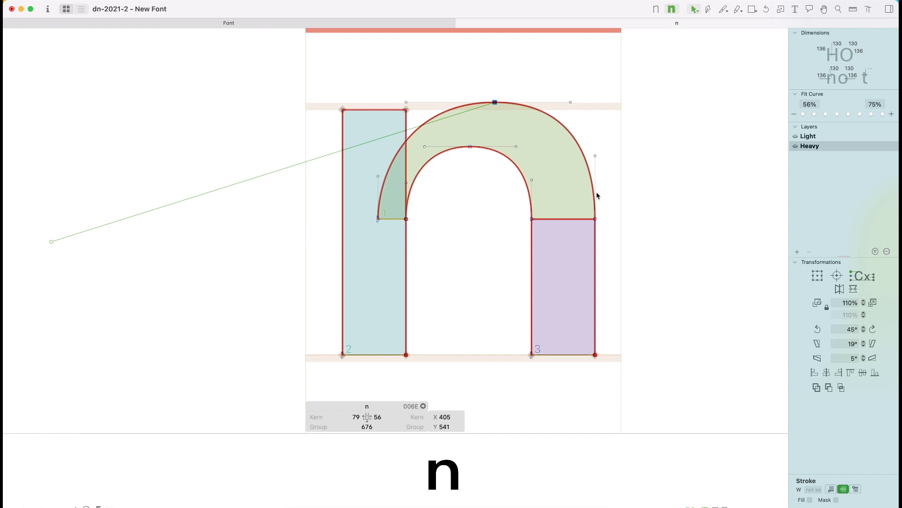
key(space)
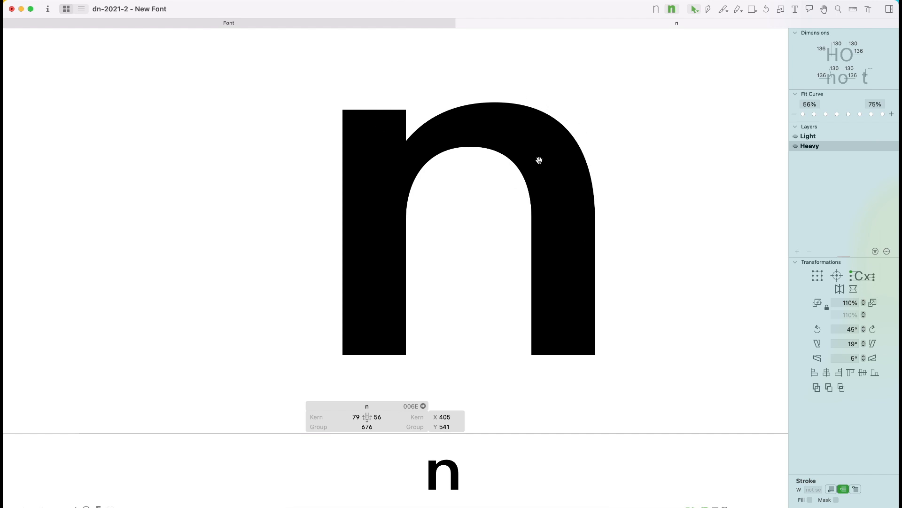
key(space)
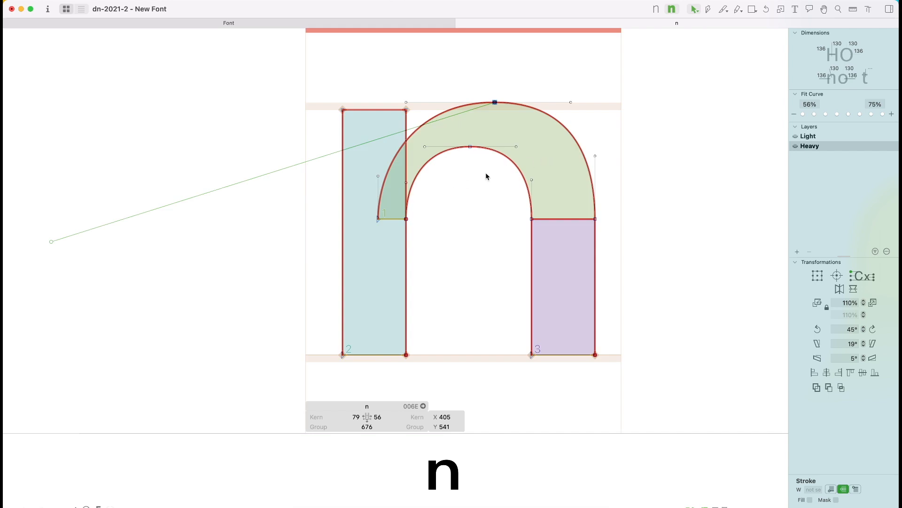
key(space)
key(space)
- Add a second n beside the first in the edit text and lower the outer arch's top node to Y 540
text(t)
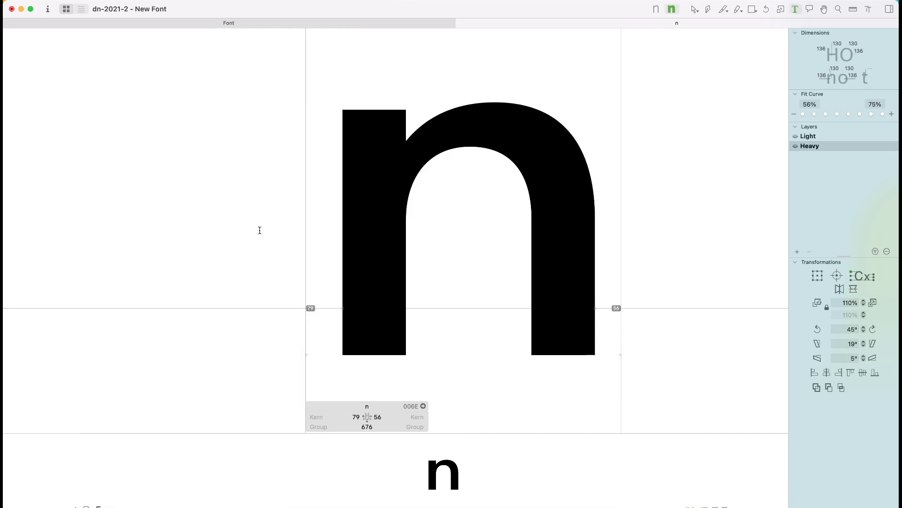
text(n)
key(Escape)
key(space)
drag(642, 165, 618, 160)
click(586, 227)
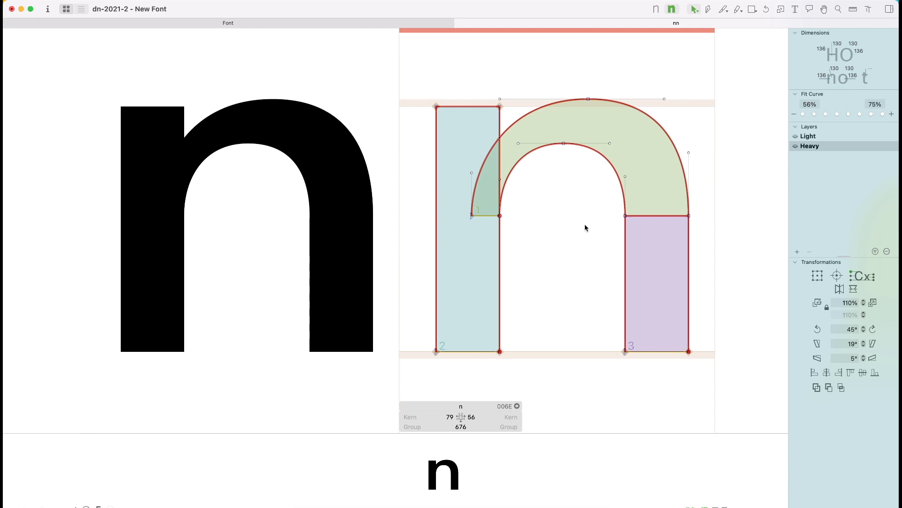
click(588, 99)
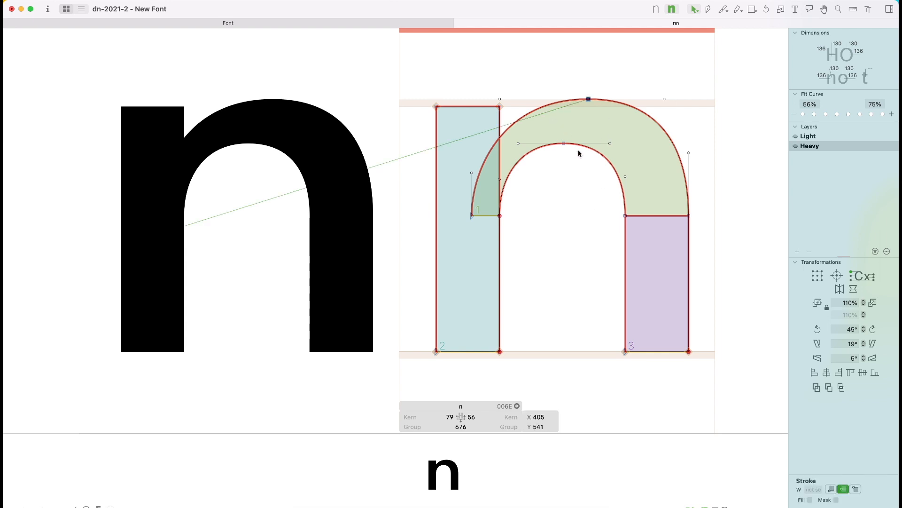
click(576, 185)
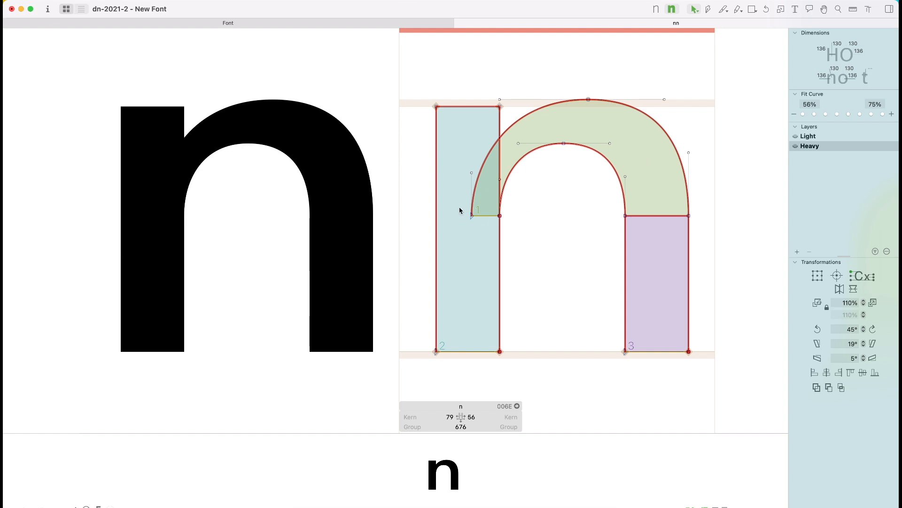
- Lower the inner arch's top node, the arch's base nodes and the right stem's top nodes by 10 units, and measure the arch's top thickness
drag(459, 208, 517, 230)
drag(714, 207, 595, 243)
drag(582, 135, 538, 173)
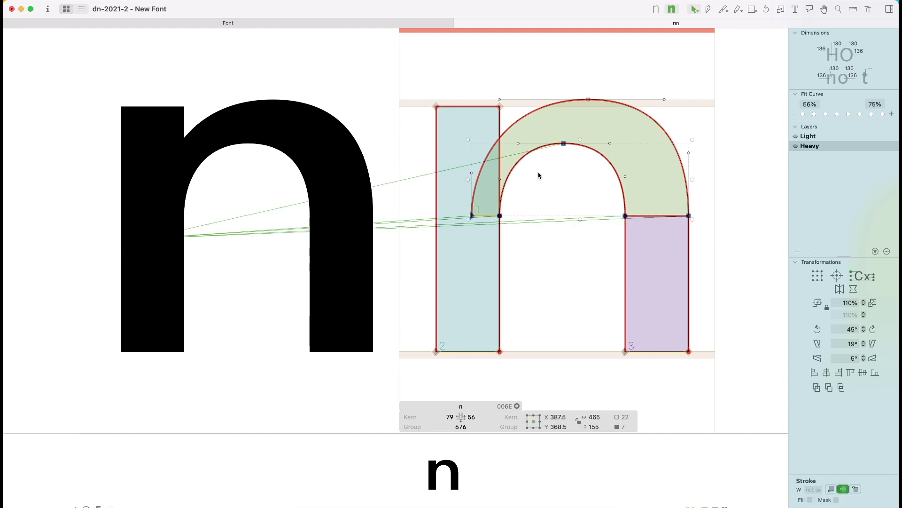
key(shift+Down)
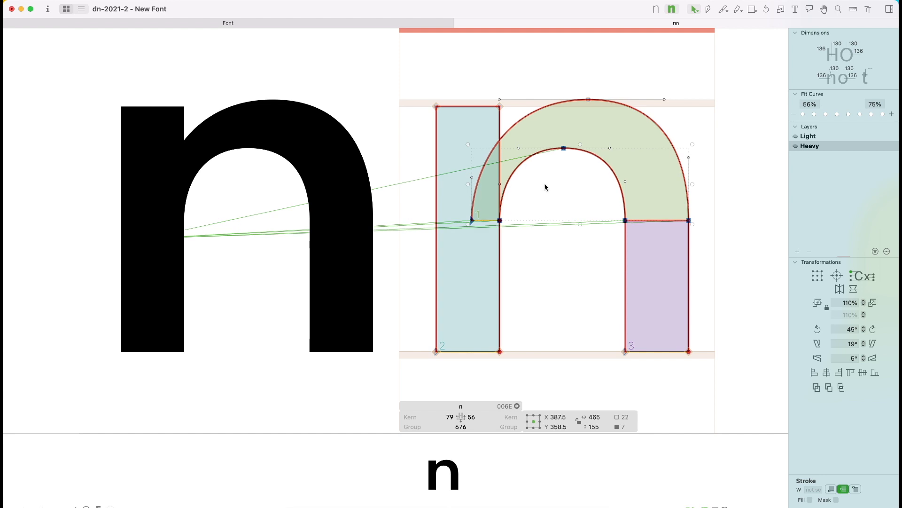
key(m)
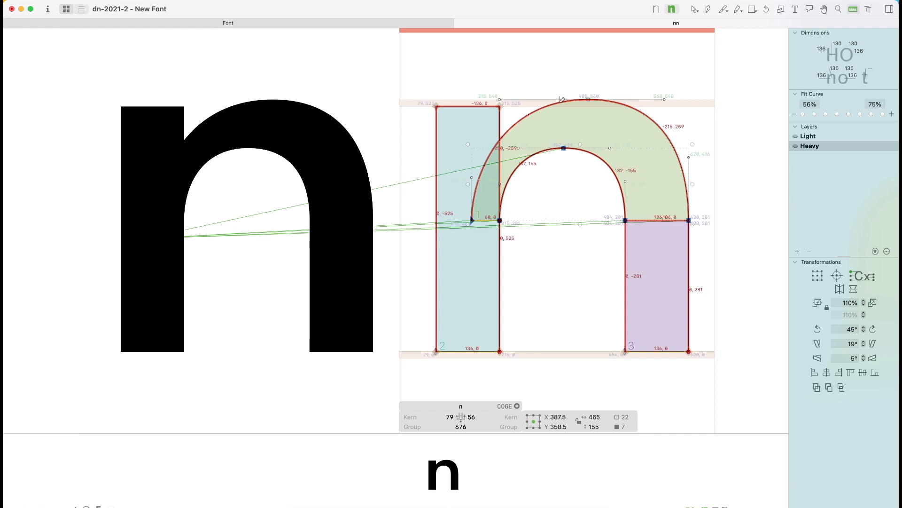
drag(579, 89, 585, 187)
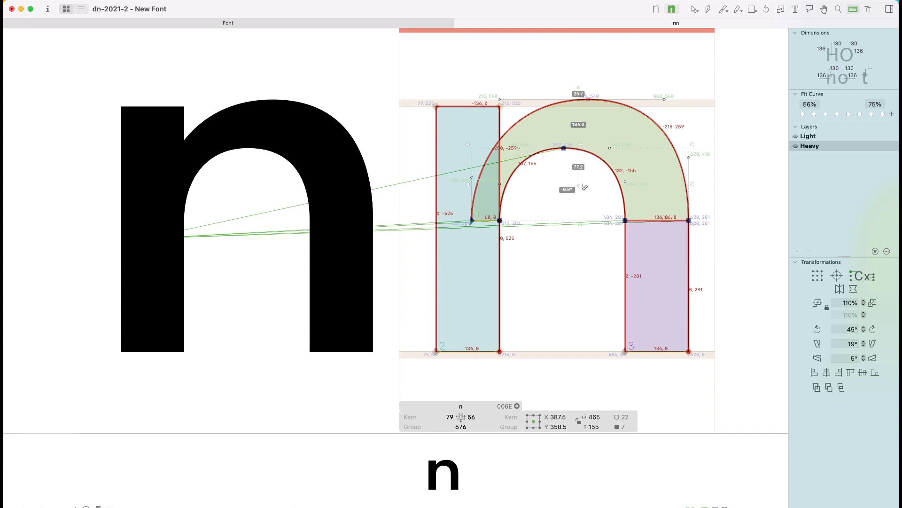
- Lower the selected arch and stem nodes further until the inner top node is at Y 411, measuring the arch's thickness along the way
key(v)
key(shift+Down)
key(shift+Down)
key(space)
key(m)
drag(576, 83, 581, 197)
key(v)
key(Down)
key(Down)
key(Down)
key(Down)
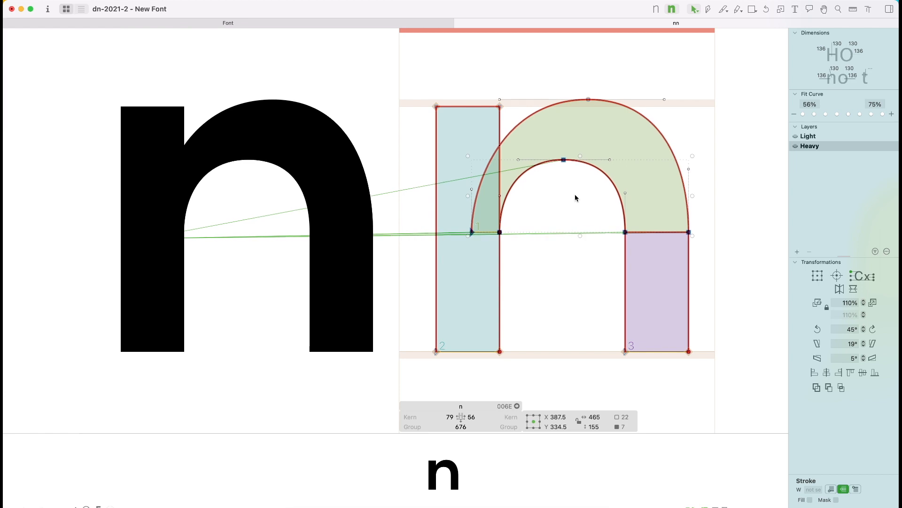
key(Down)
key(space)
key(l)
key(v)
click(620, 78)
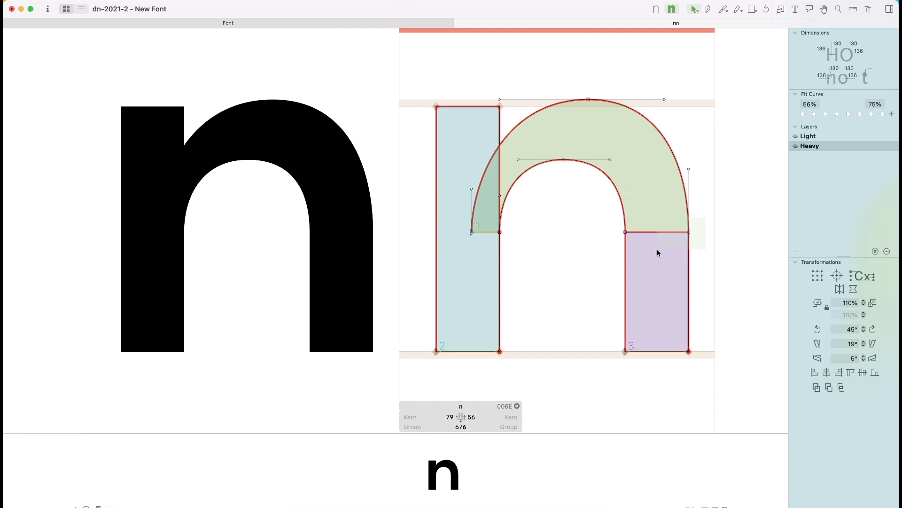
- Raise the overlapping nodes where the outer arch meets the right stem's outer edge to Y 306 and preview the letter
drag(704, 248, 685, 219)
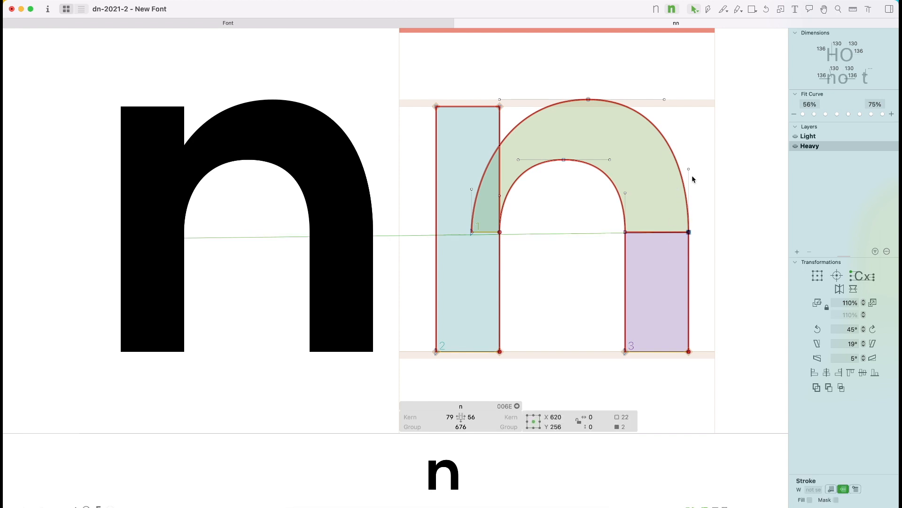
key(shift+Up)
key(shift+Up)
key(shift+Up)
key(shift+Up)
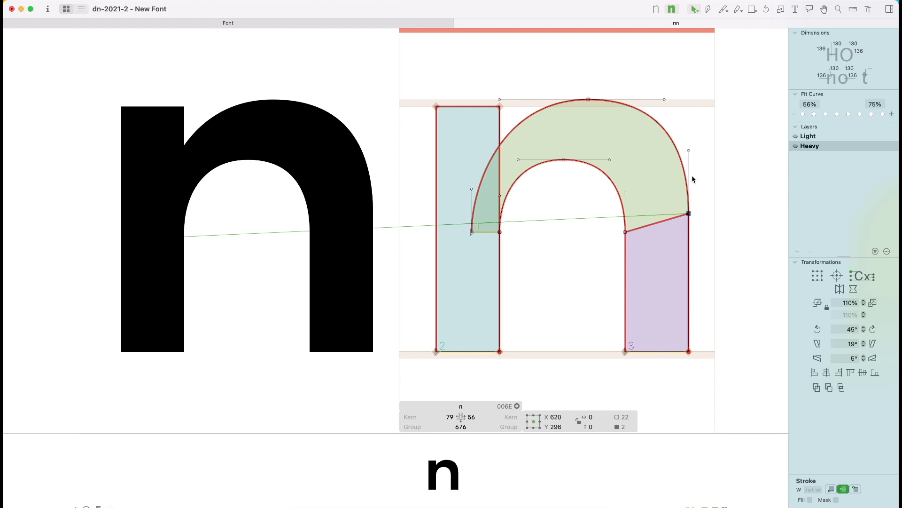
key(shift+Up)
key(space)
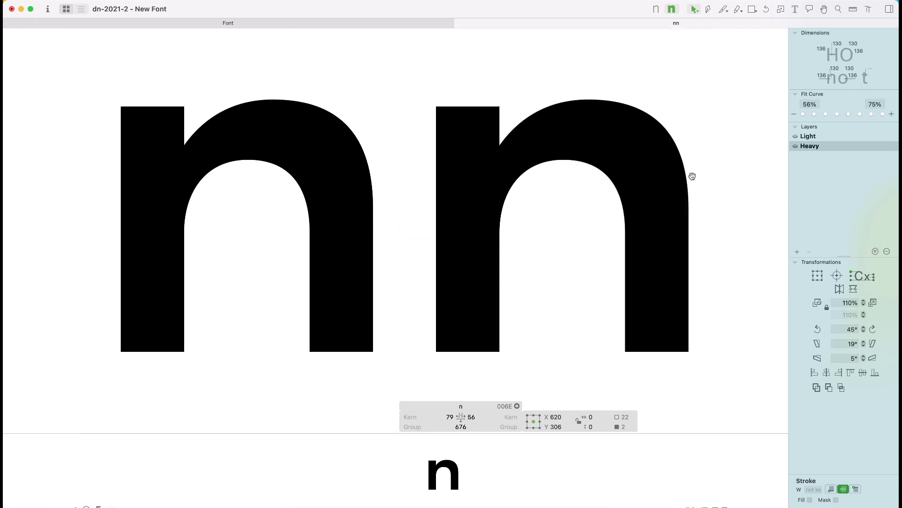
- Adjust the overlapping nodes where the inner arch meets the right stem's inner edge up to Y 266
drag(606, 215, 648, 254)
key(shift+Up)
key(shift+Up)
key(shift+Up)
key(space)
key(shift+Up)
key(shift+Down)
key(shift+Down)
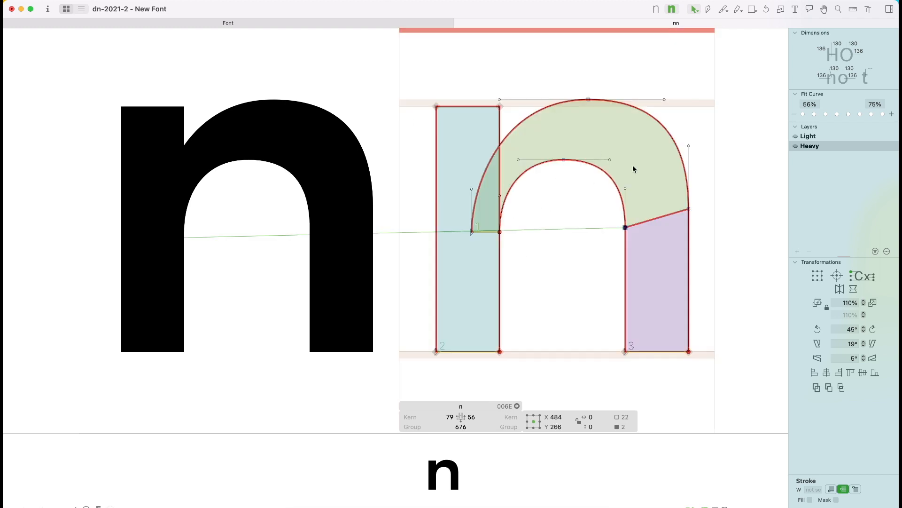
- Shorten the outer right curve's vertical handle by 10 units and its top handle to X 558
click(589, 100)
click(688, 146)
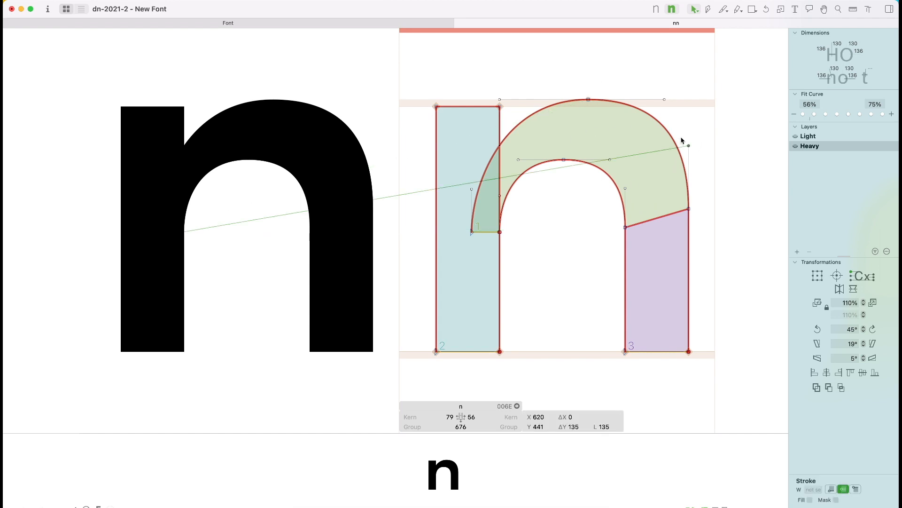
key(shift+Down)
drag(685, 91, 656, 113)
key(shift+Left)
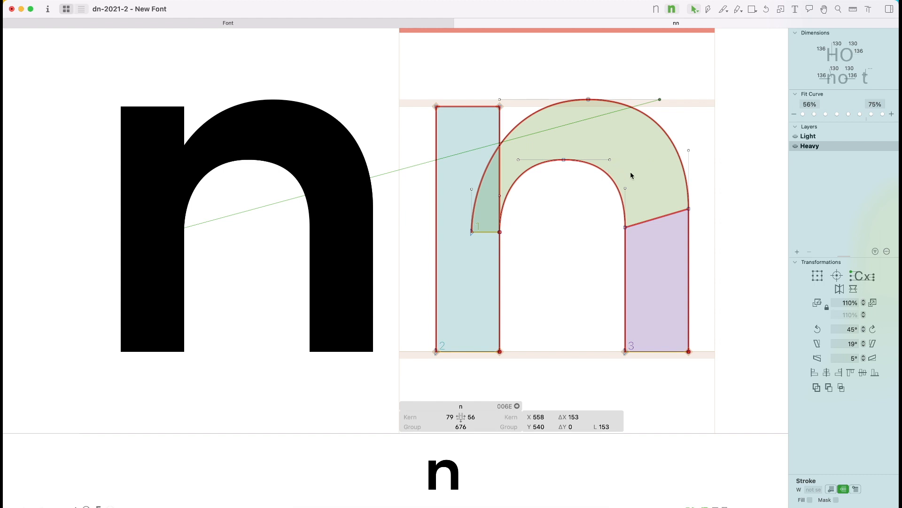
- Raise the inner arch's top node and both inner vertical handles by 10 units, and preview the letters at a smaller size
click(538, 195)
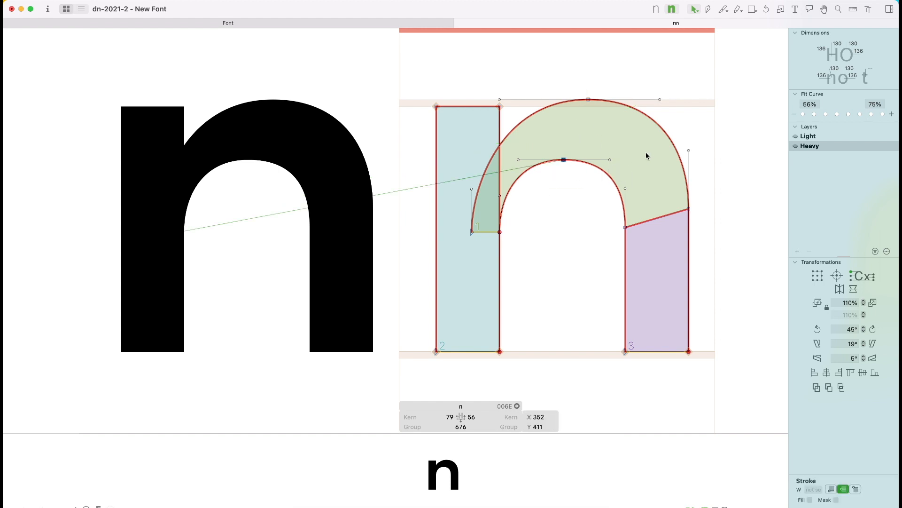
drag(485, 199, 490, 201)
key(shift+Up)
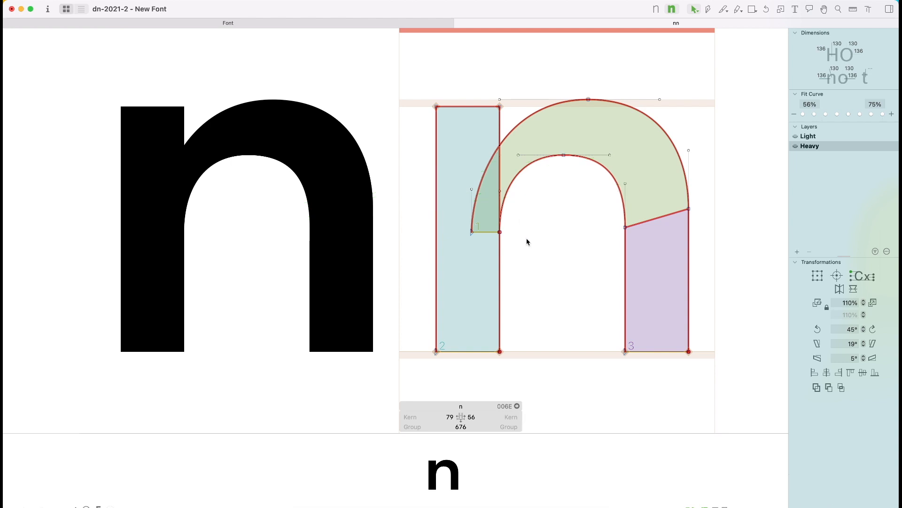
key(super+minus)
drag(524, 245, 560, 233)
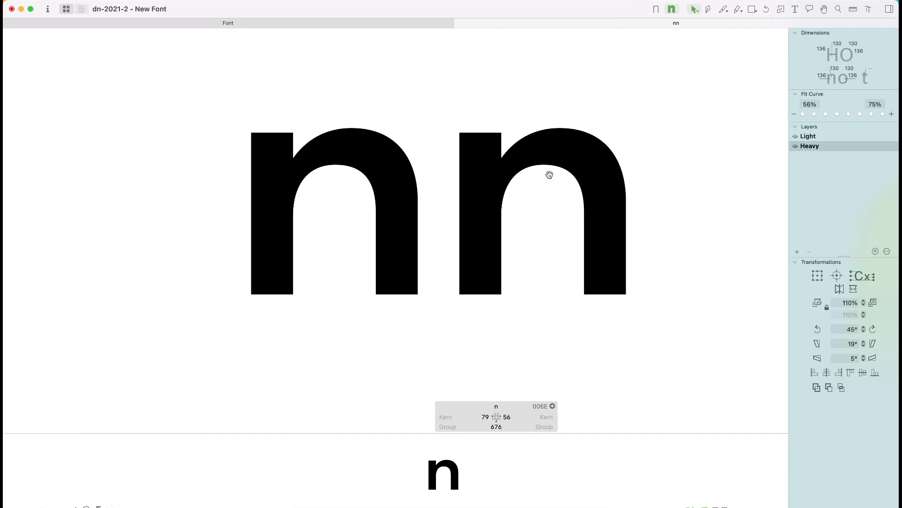
key(space)
- Insert a node on the left stem's right edge just above where the outer arch crosses it
key(z)
drag(566, 111, 417, 211)
key(l)
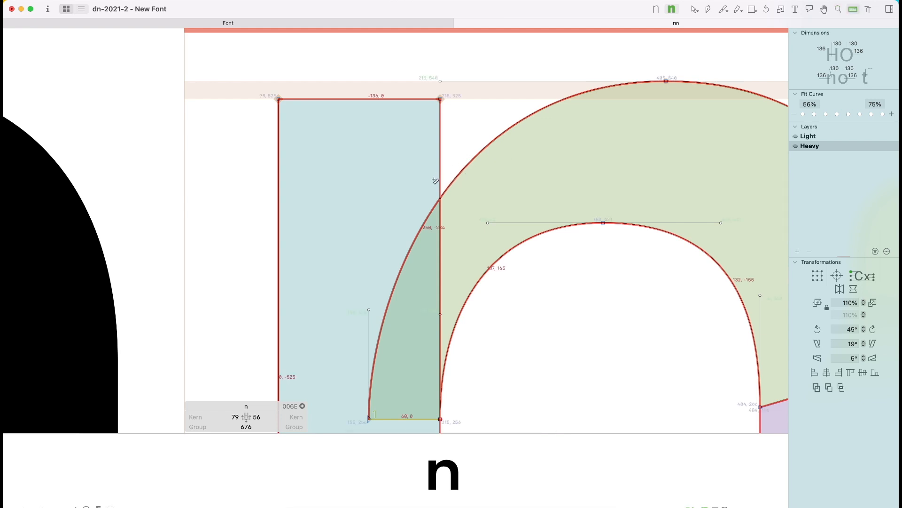
click(723, 9)
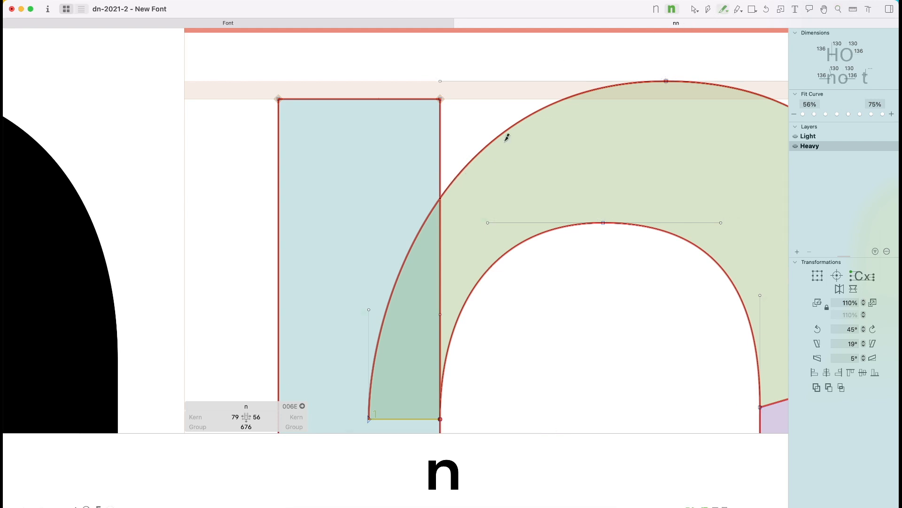
click(441, 188)
key(super+z)
key(p)
click(441, 188)
- Taper the left stem's top by moving its top right corner left to X 205
key(v)
click(440, 99)
key(Left)
key(Left)
key(Left)
key(Left)
key(Left)
key(Left)
key(Left)
key(Left)
key(Left)
key(Left)
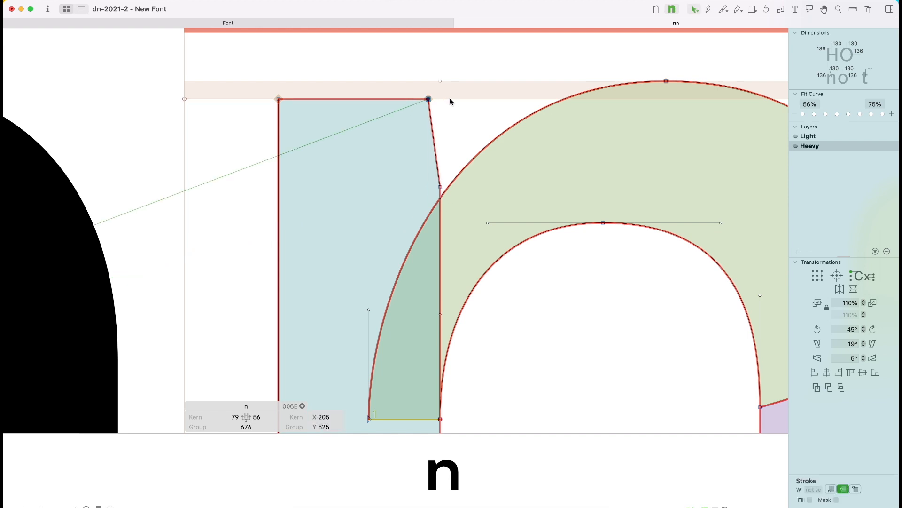
- Lower the inserted node on the left stem's right edge by 20 units into the arch and preview the whole letter
click(440, 188)
key(Down)
key(Down)
key(Down)
key(Down)
key(Down)
key(Down)
key(Down)
key(Down)
key(Down)
key(Down)
key(Down)
key(Down)
key(Down)
key(Down)
key(Down)
key(Down)
key(Down)
key(Down)
key(Down)
key(Down)
key(super+0)
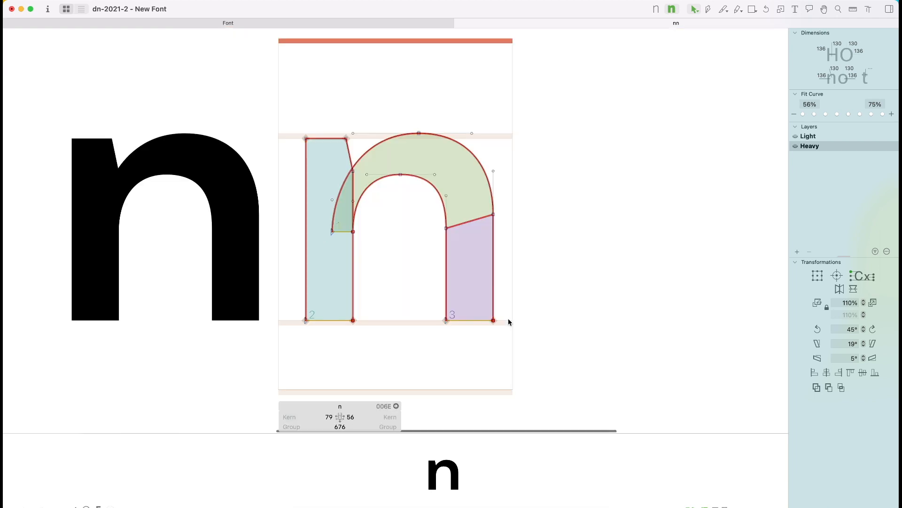
key(space)
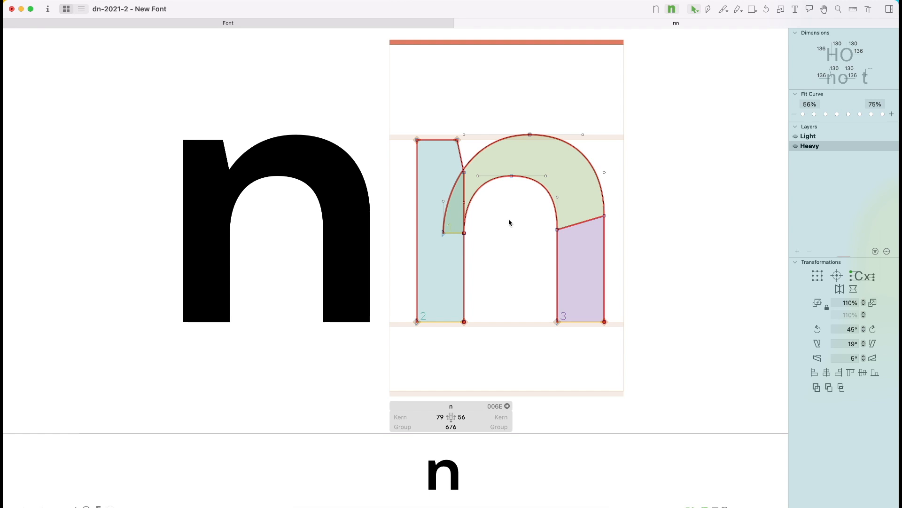
- Copy all of the heavy n's outlines into the Light master's n
key(super+a)
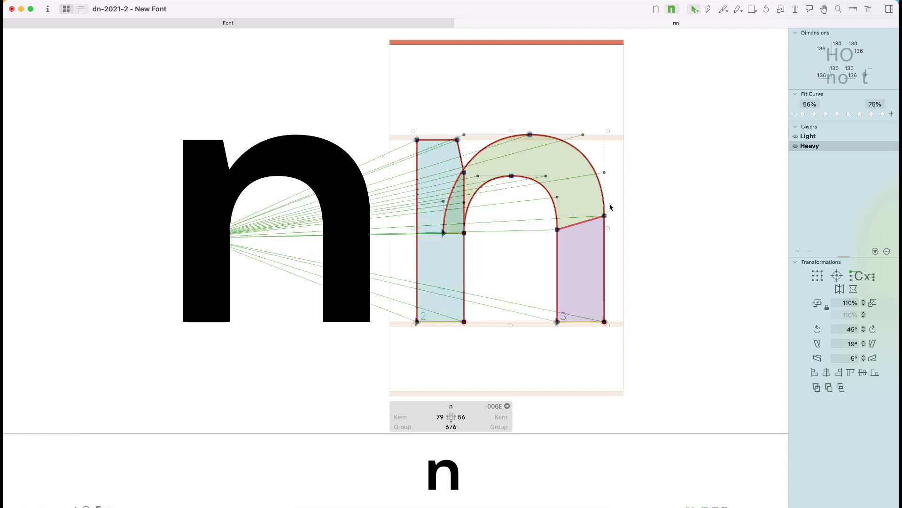
key(super+1)
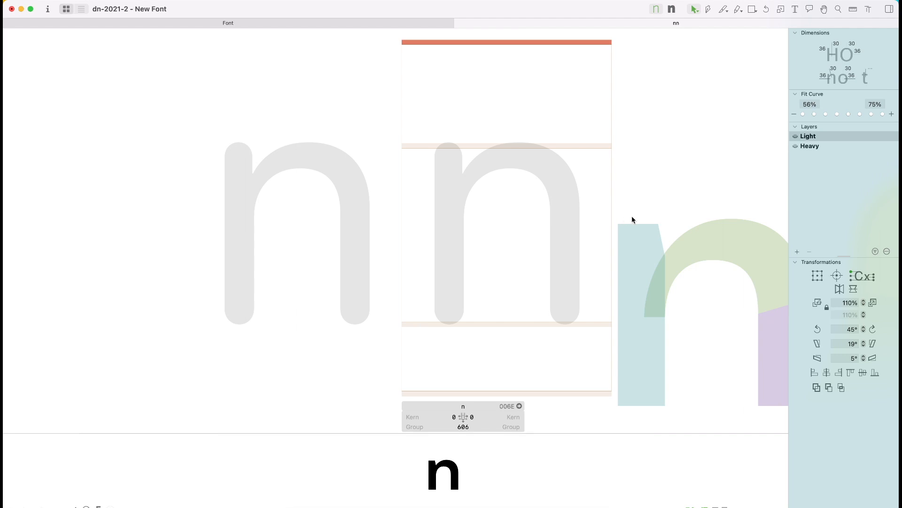
key(super+v)
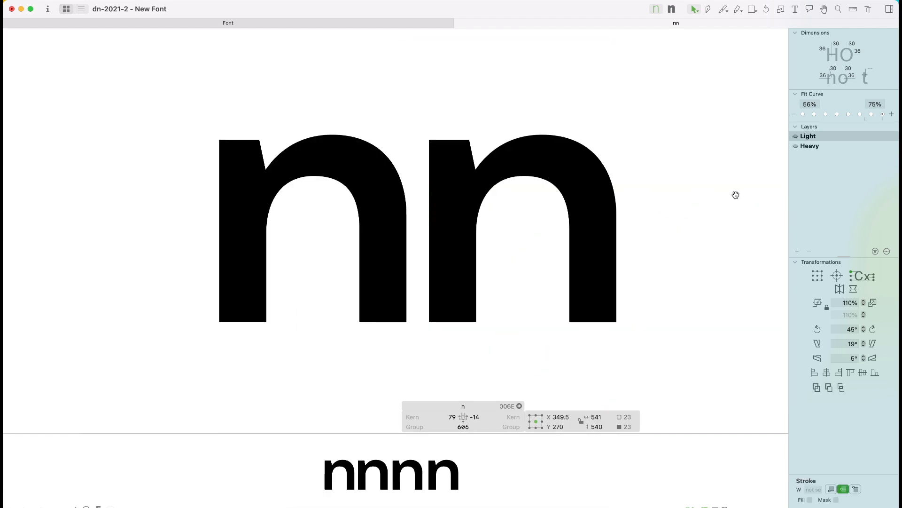
drag(735, 195, 578, 193)
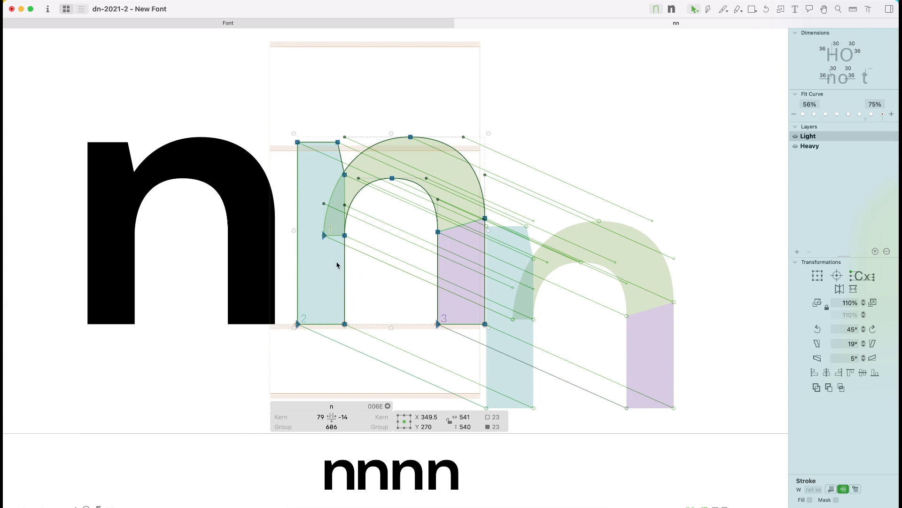
- Thin both stems of the Light n by moving the nodes on their right edges 100 units left, and preview the letter
click(356, 247)
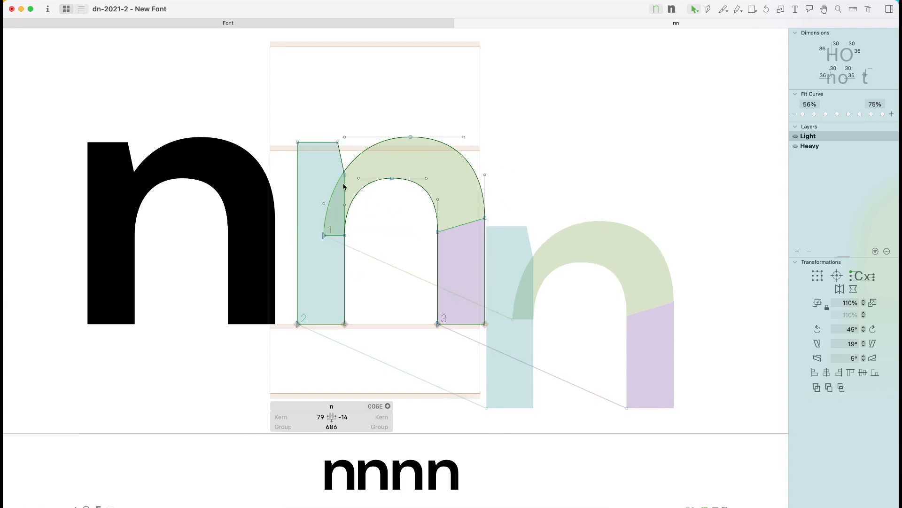
click(337, 141)
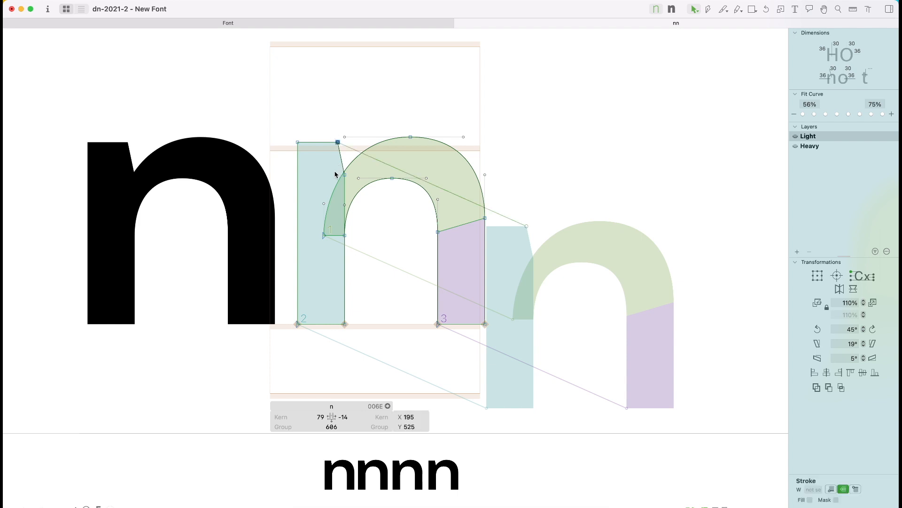
shift+click(344, 175)
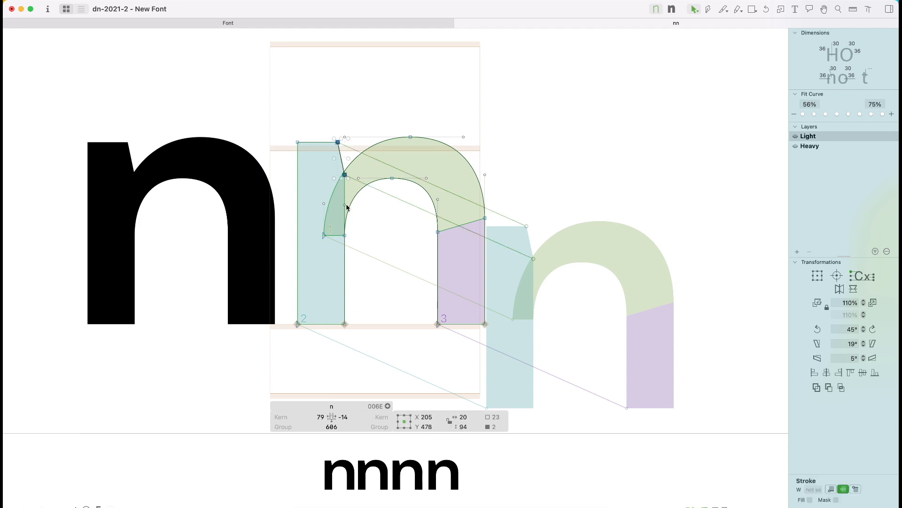
shift+click(344, 324)
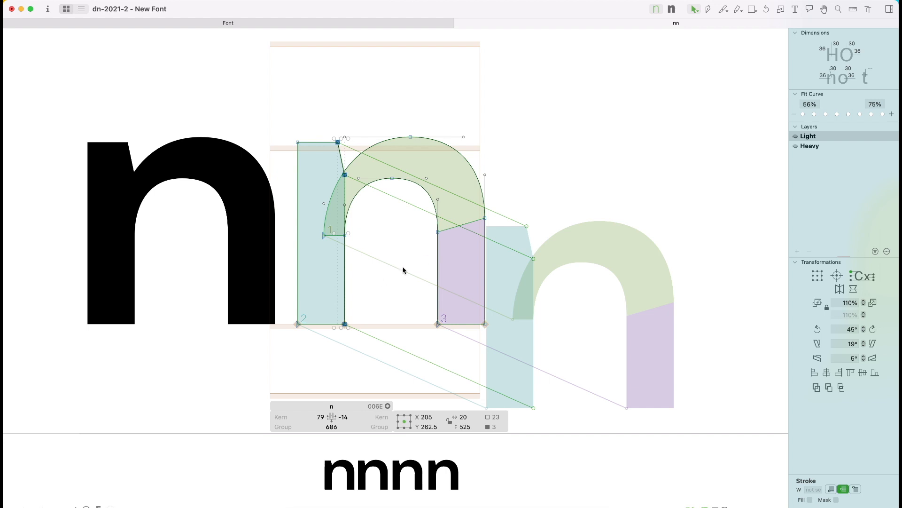
shift+click(485, 255)
key(shift+Left)
key(shift+Left)
key(shift+Left)
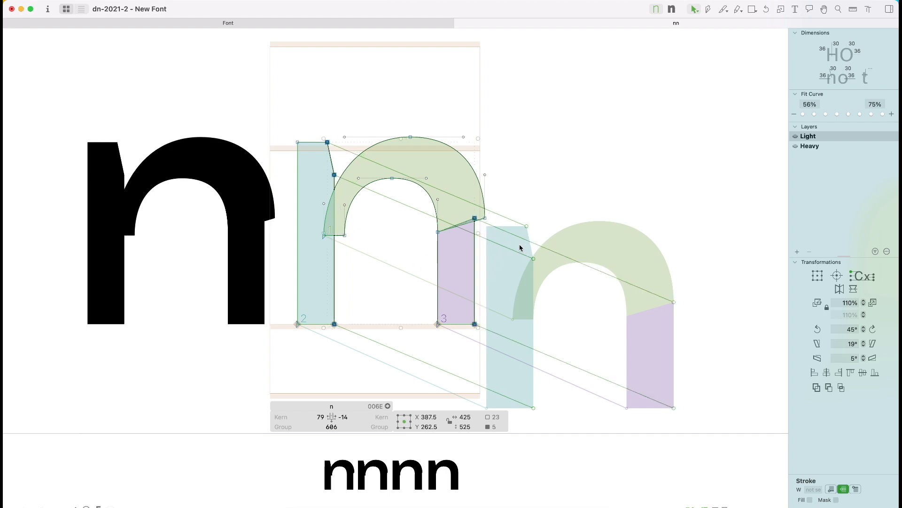
key(shift+Left)
key(shift+Left)
key(shift+Left)
key(shift+Left)
key(shift+Left)
key(shift+Left)
key(shift+Left)
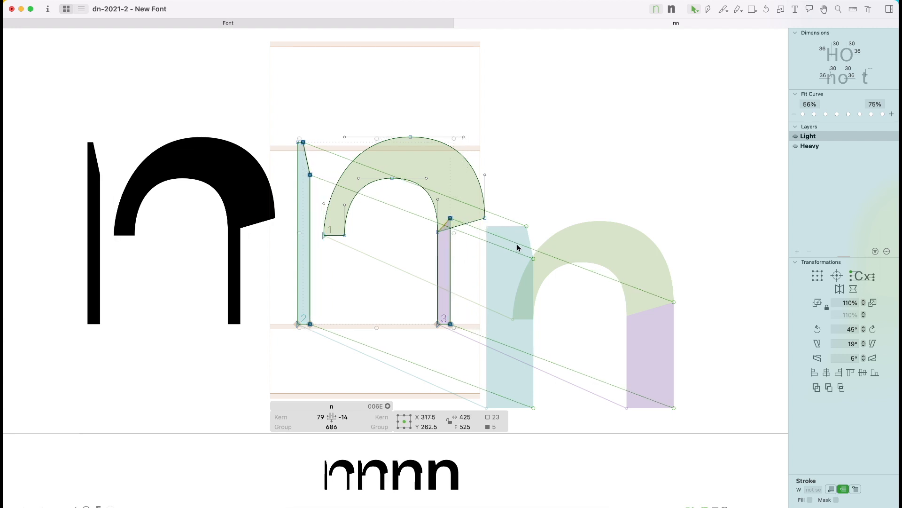
key(space)
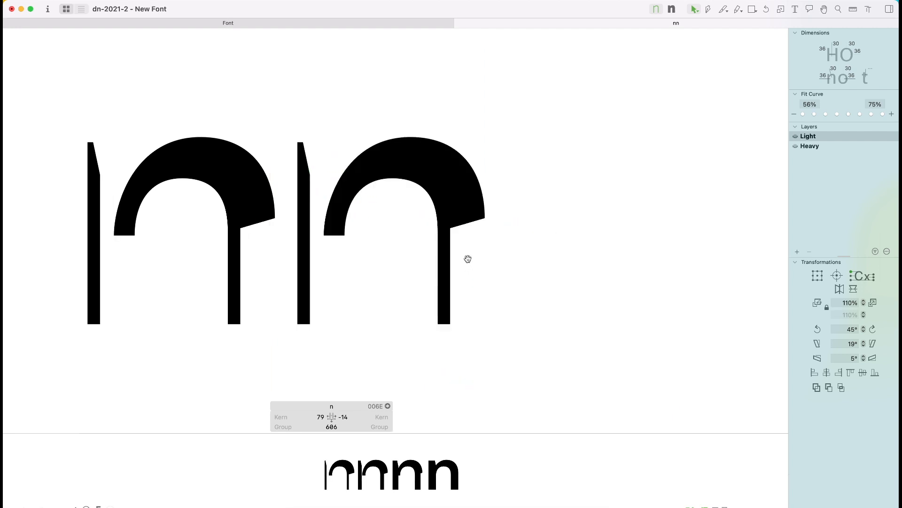
- Move the whole arch outline about 100 units left so its right-hand end and lower-left foot line up with the slimmed stems
double_click(353, 209)
key(shift+Left)
key(shift+Left)
key(shift+Left)
key(shift+Left)
key(shift+Left)
key(shift+Left)
key(shift+Left)
key(shift+Left)
key(shift+Left)
key(shift+Left)
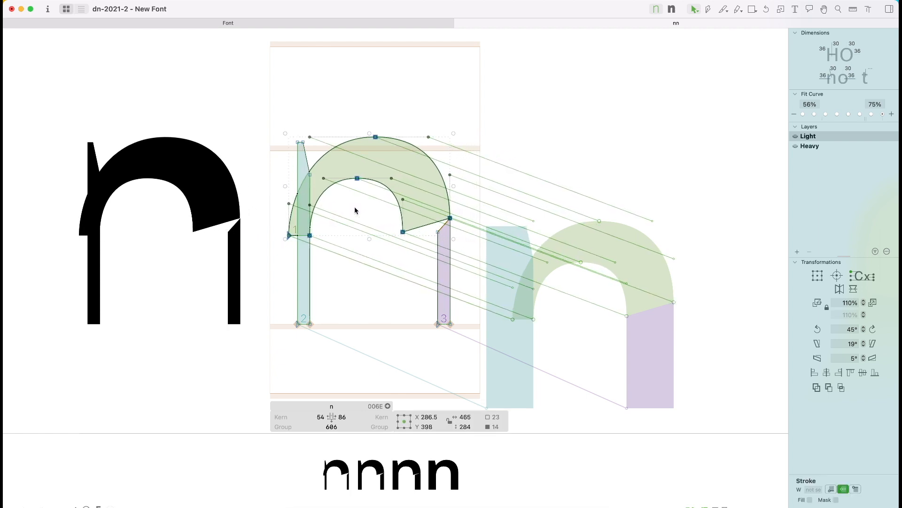
key(z)
drag(502, 104, 207, 324)
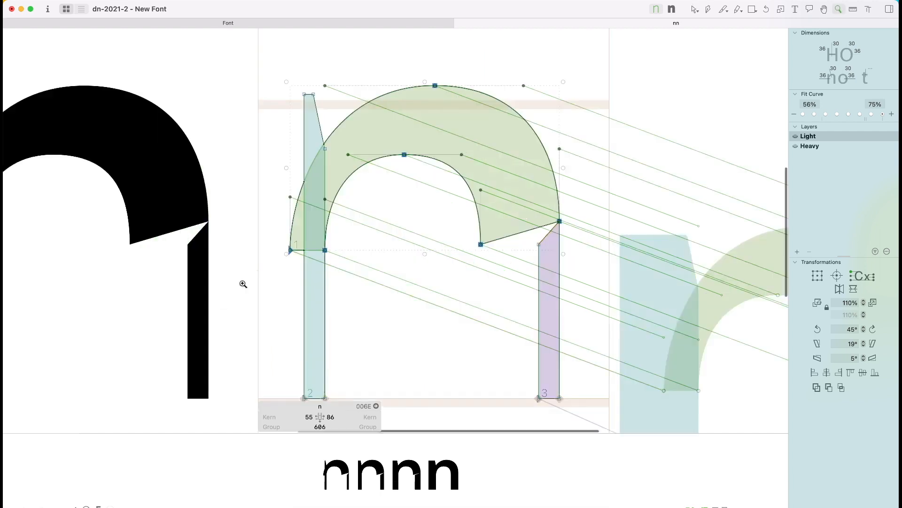
drag(358, 230, 296, 276)
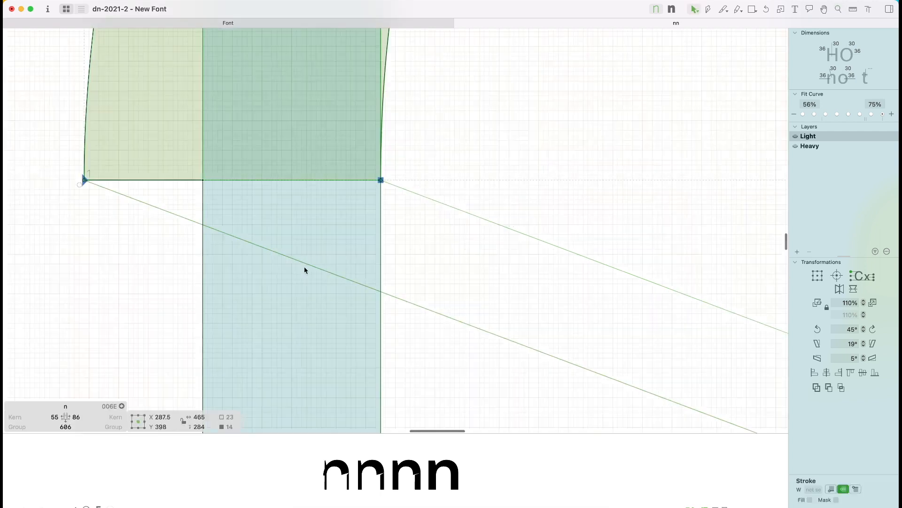
- Thin the arch's crown by raising the inner top node to Y 462 and lowering the outer top node to Y 515
key(super+0)
key(super+space)
drag(518, 105, 234, 290)
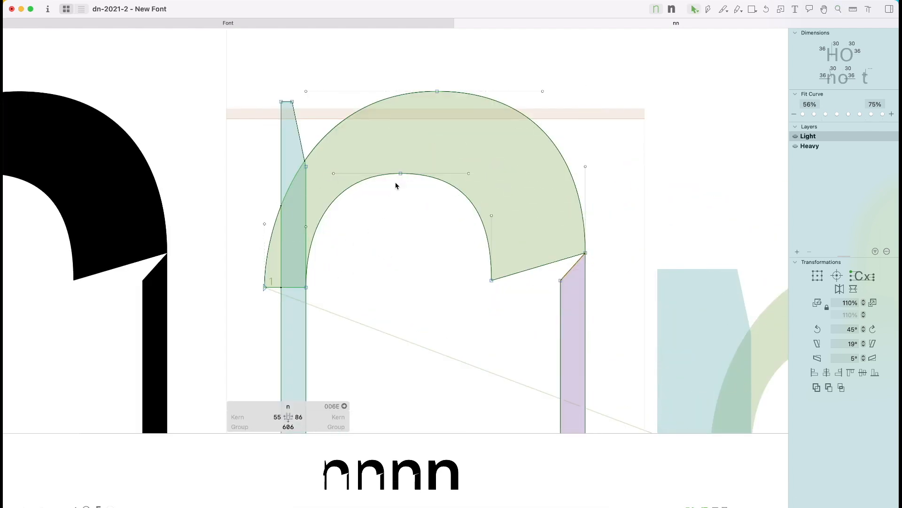
click(400, 173)
drag(399, 175, 401, 147)
shift+click(437, 92)
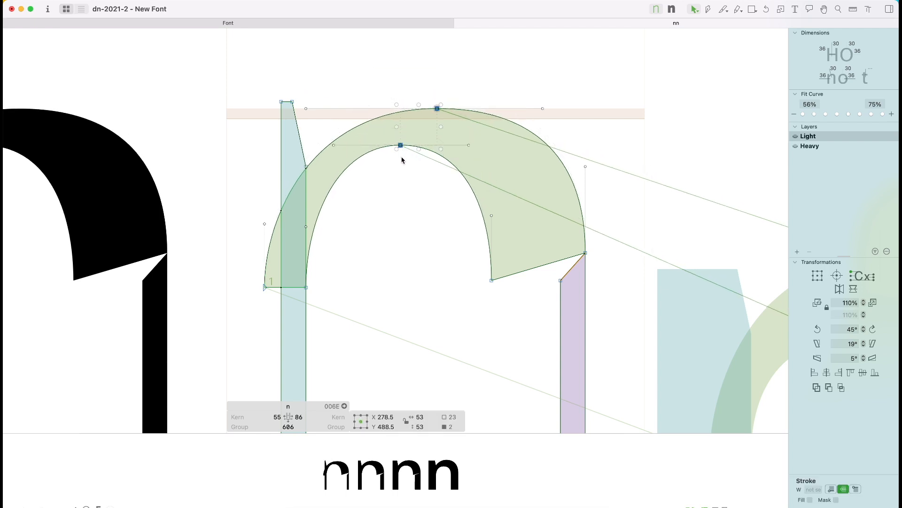
- Lower the left stem's top to Y 500 and its right-edge node to Y 386, keeping the arch's outer top handle level at Y 515
click(412, 197)
drag(311, 84, 292, 122)
click(314, 134)
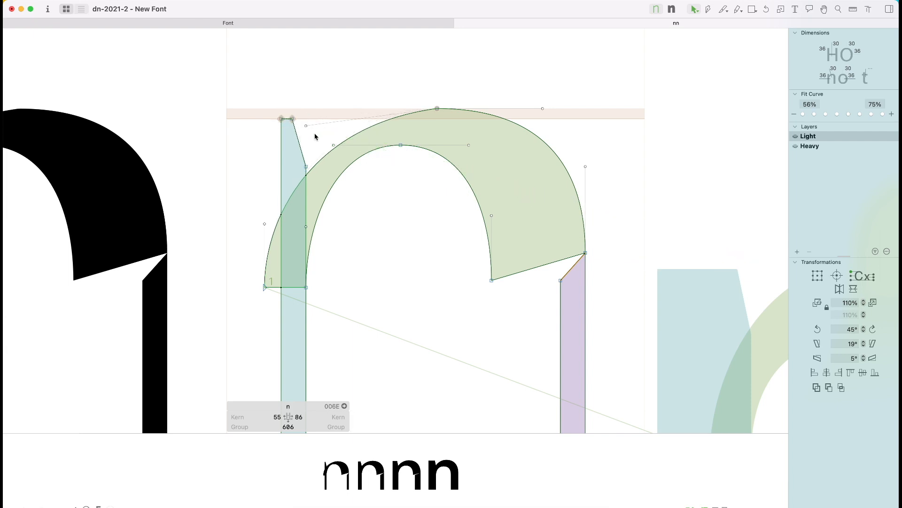
click(308, 116)
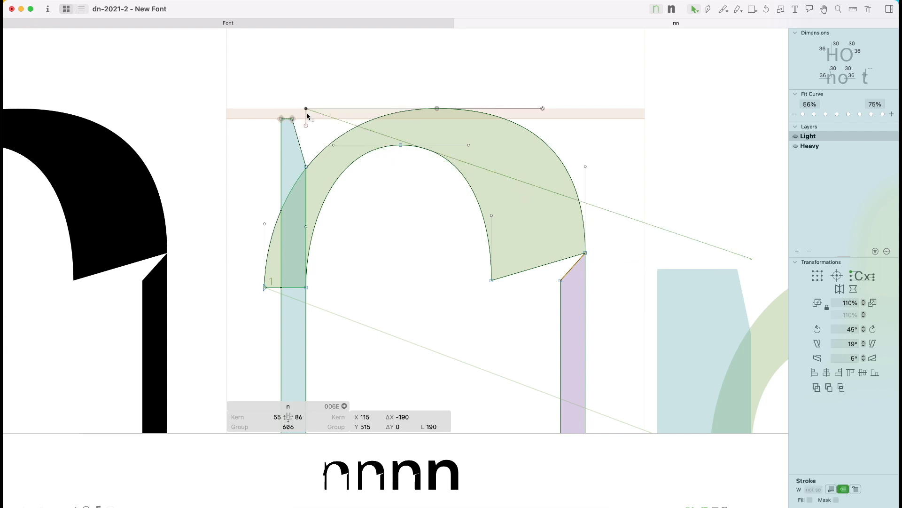
click(330, 126)
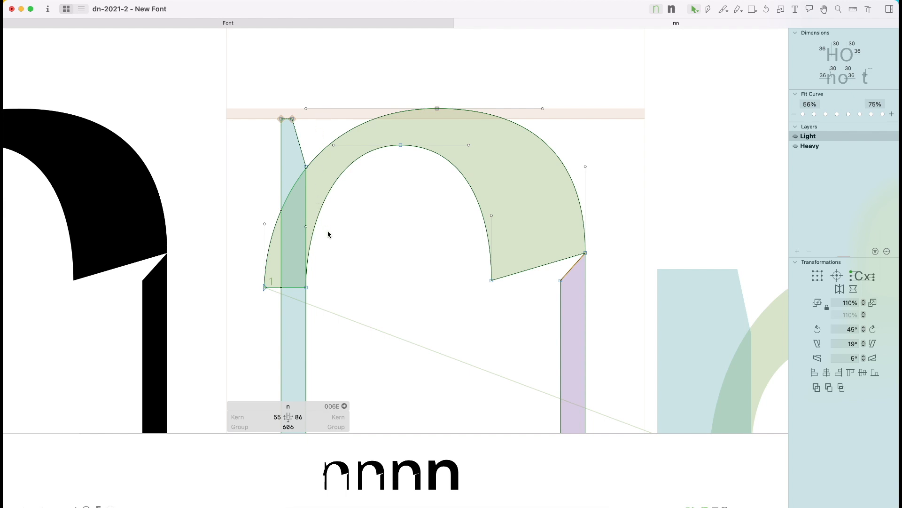
drag(310, 171, 310, 202)
click(336, 290)
- Shift the arch's inner top and right end nodes right to meet the right stem's left edge, and narrow its foot to start at X 95
click(401, 146)
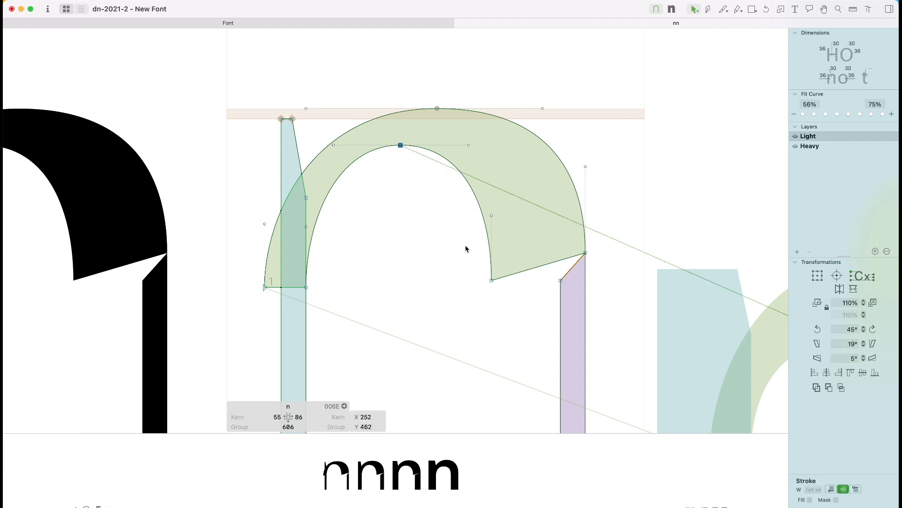
shift+click(492, 281)
click(524, 288)
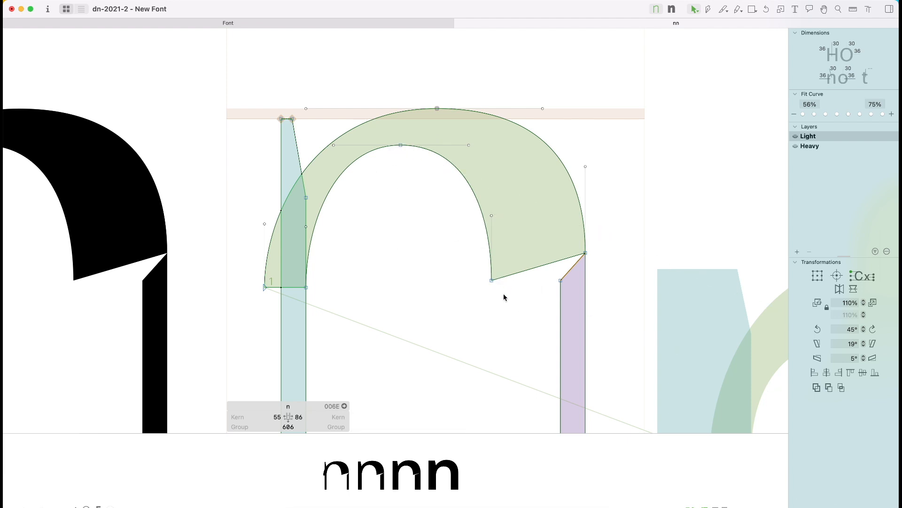
click(400, 145)
shift+click(492, 280)
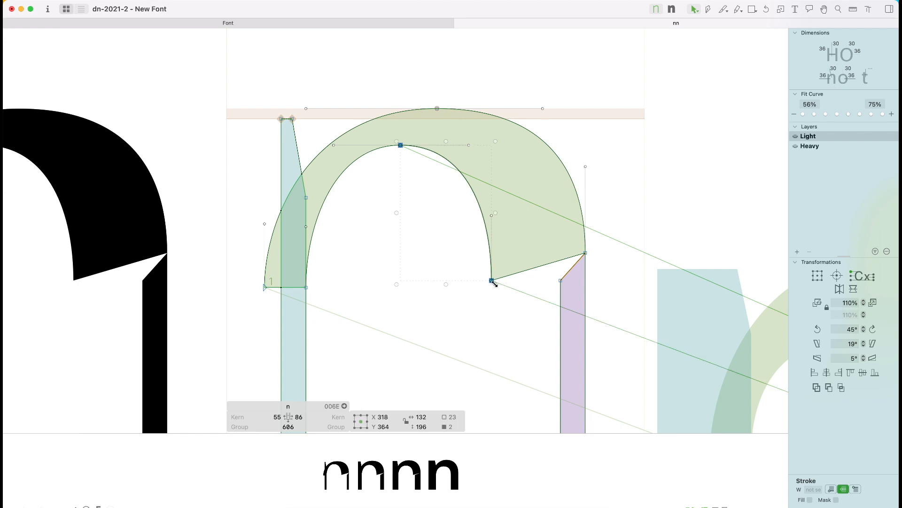
drag(493, 281, 561, 280)
click(477, 152)
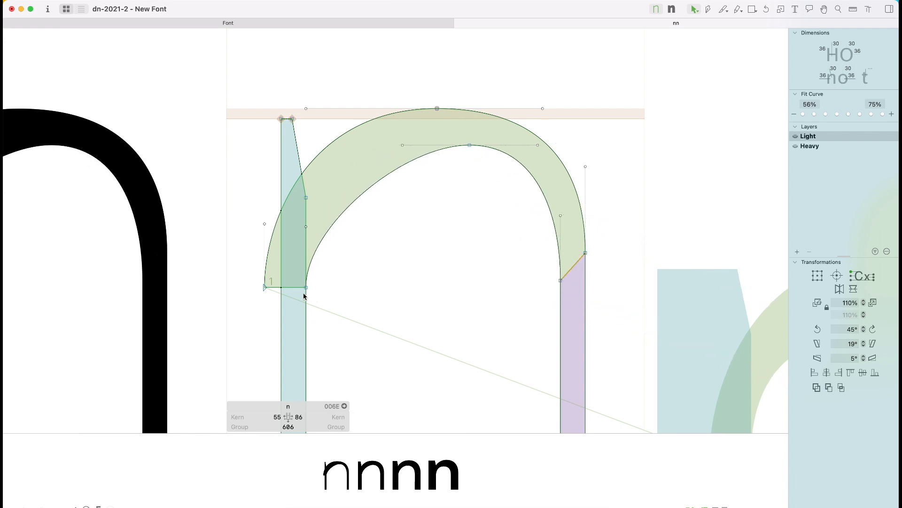
drag(265, 287, 292, 286)
click(404, 224)
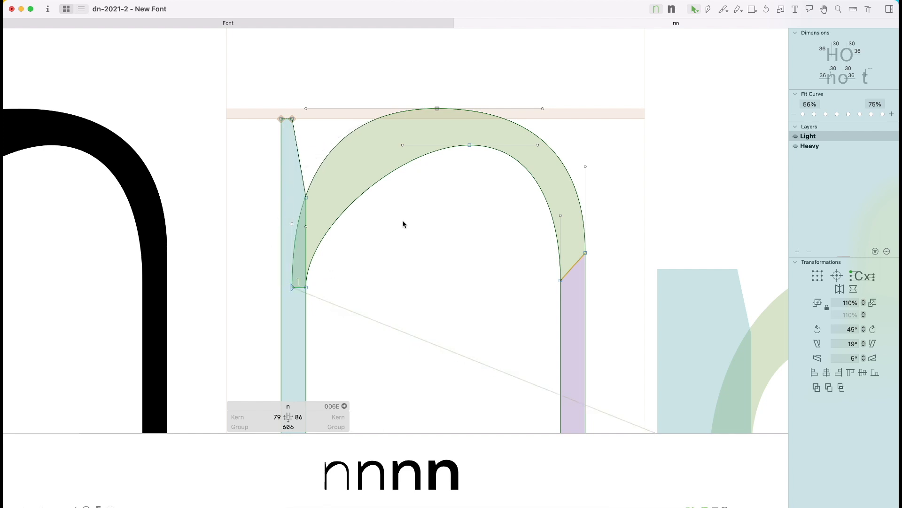
- Move the arch's outer top node slightly right and inner top node left to X 312, and extend the inner curve's handles
drag(437, 109, 450, 109)
drag(470, 145, 442, 145)
drag(512, 147, 525, 146)
drag(560, 215, 560, 185)
drag(375, 146, 339, 146)
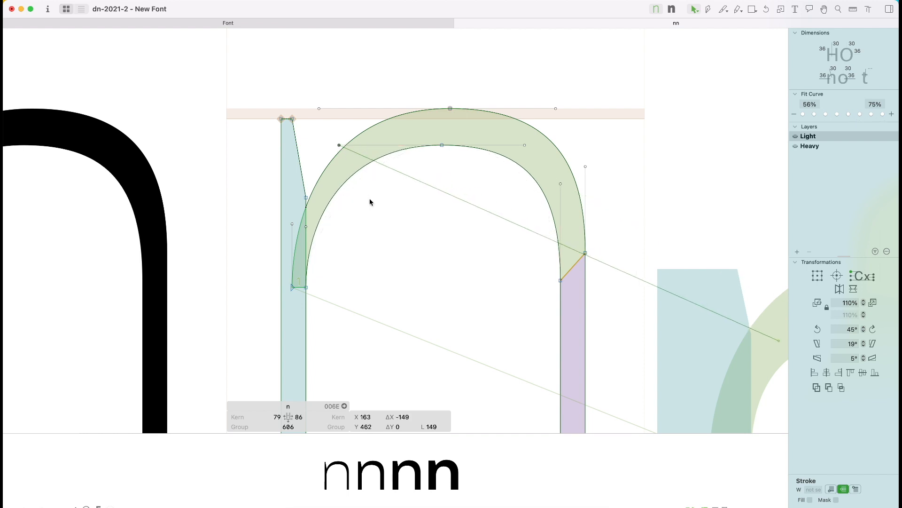
- Nudge the arch's inner top node 8 units left to X 304
click(442, 145)
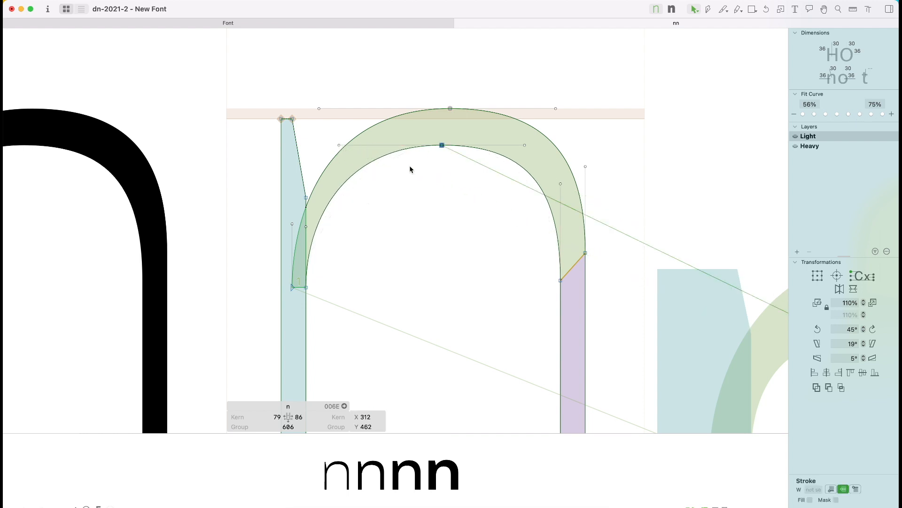
key(Left)
key(Left)
key(Left)
key(Left)
key(Left)
key(Left)
key(Left)
key(Left)
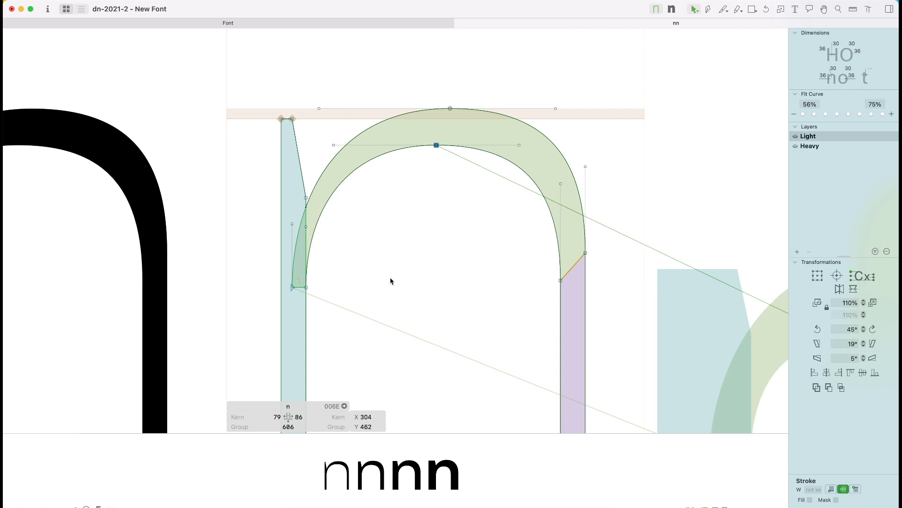
- Measure the arch's thickness at the crown and thin it by raising the inner top node to Y 485
click(417, 261)
key(l)
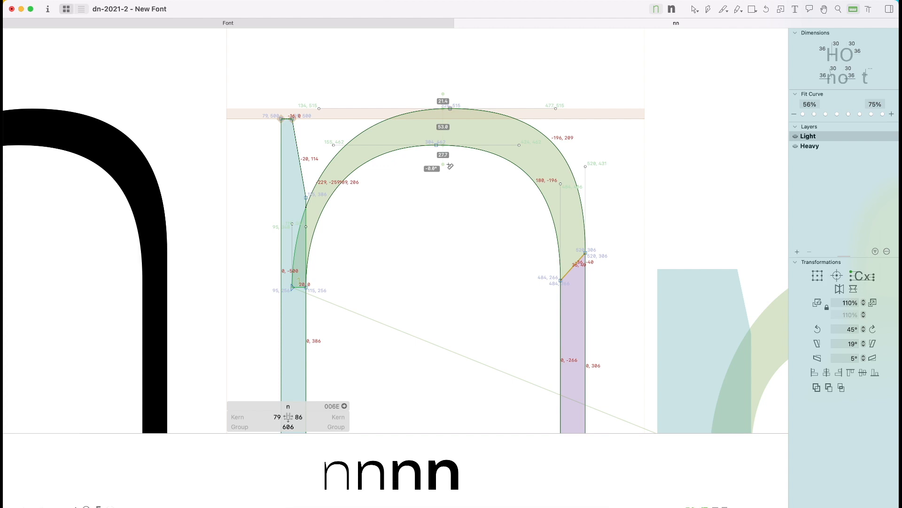
key(v)
click(436, 145)
key(shift+Down)
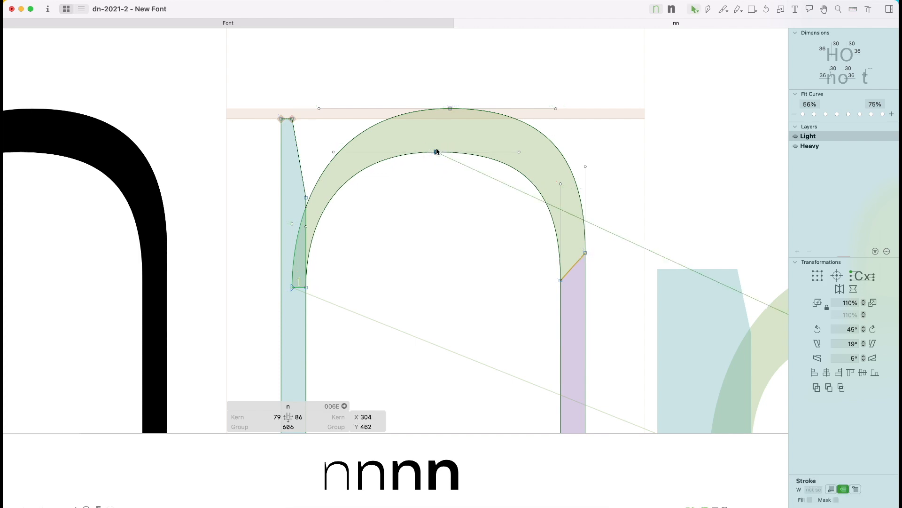
key(shift+Up)
key(shift+Up)
key(shift+Up)
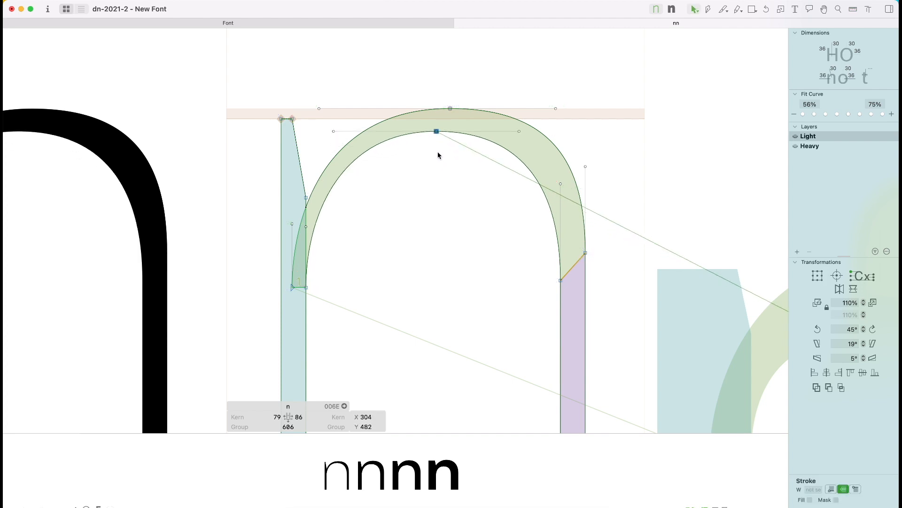
key(Up)
key(Up)
key(Up)
click(477, 146)
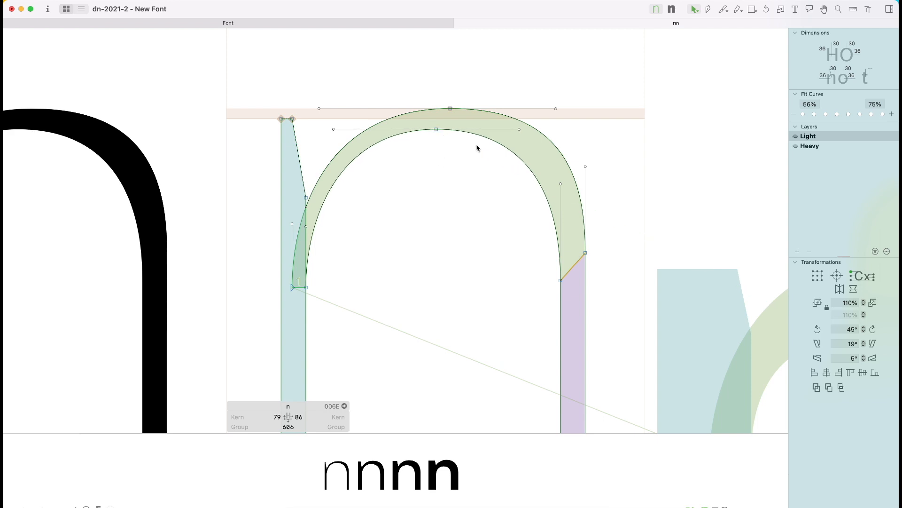
- Lower the left stem's right-edge node into the arch and set the arch foot's outer handle to Y 364 and inner handle to Y 349
key(space)
drag(443, 182, 474, 149)
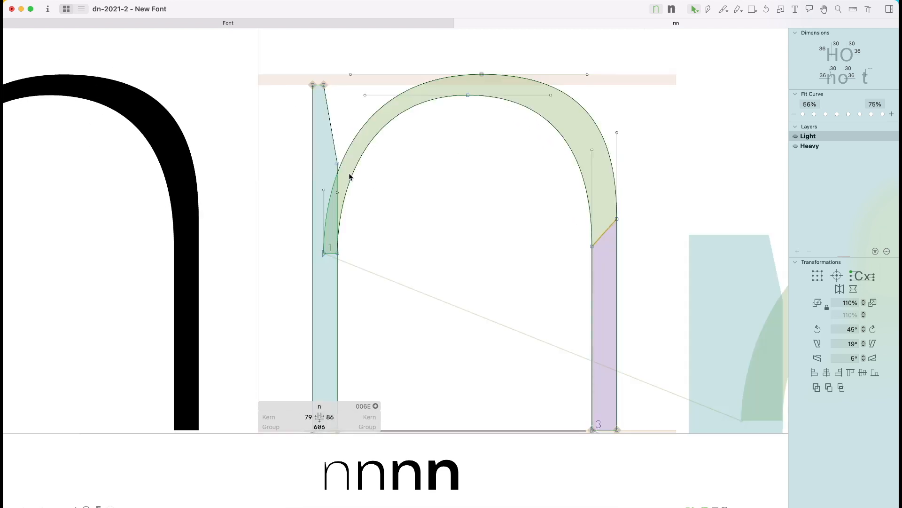
drag(338, 166, 322, 180)
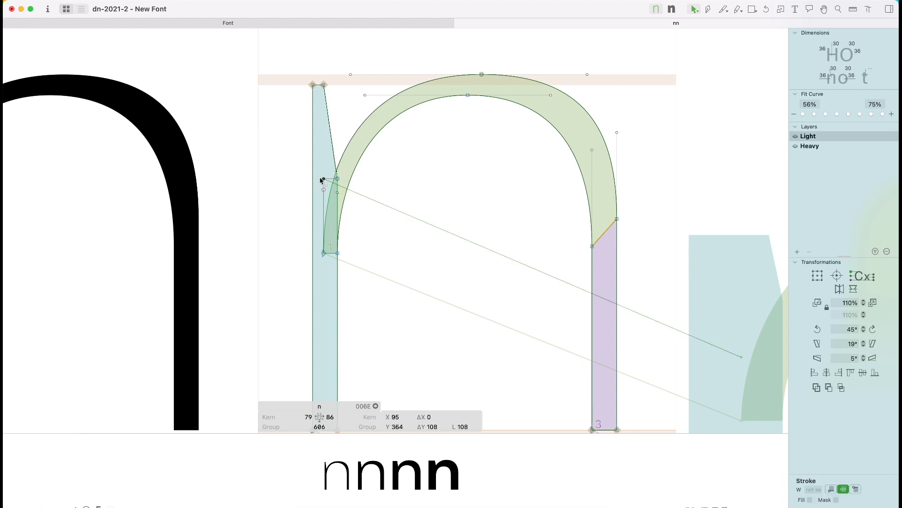
click(338, 190)
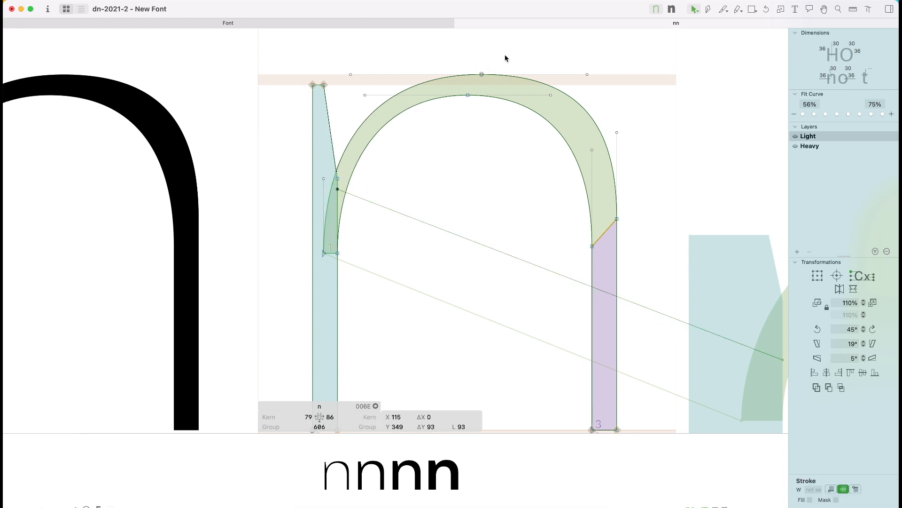
- Even out the arch's right shoulder by raising the inner curve's vertical handle and lowering the outer one to Y 398, and preview both letters
drag(593, 150, 618, 155)
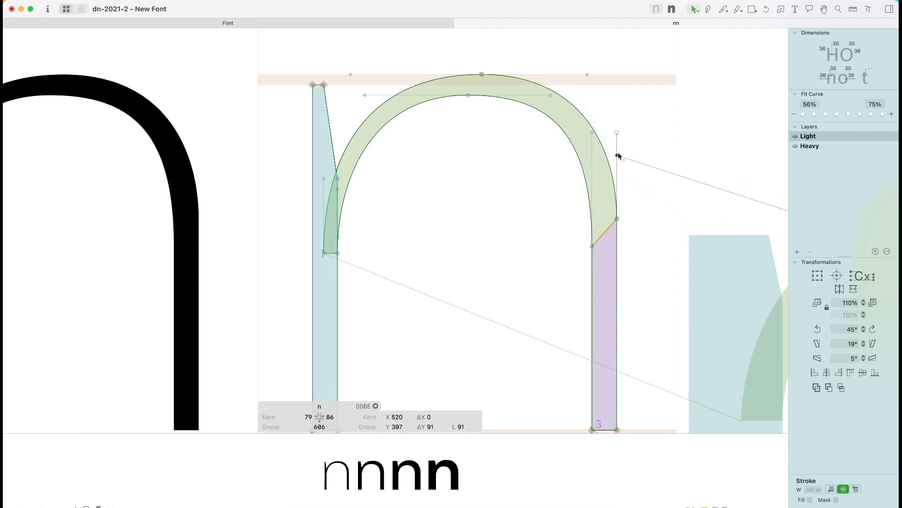
key(space)
key(super+minus)
key(space)
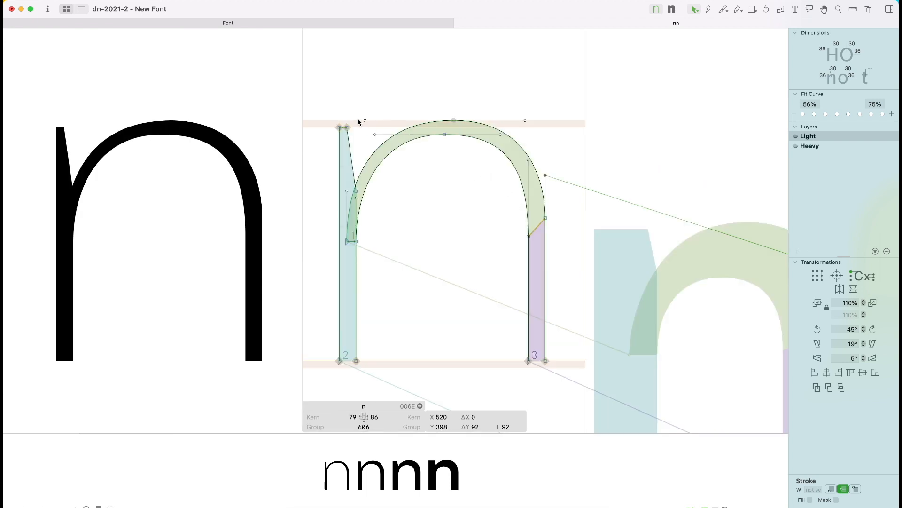
- Reduce the left stem's taper by moving its top right corner to X 112, preview it, and select the arch's lower-left node
click(347, 128)
key(shift+Right)
key(shift+Right)
key(Left)
key(Left)
key(Left)
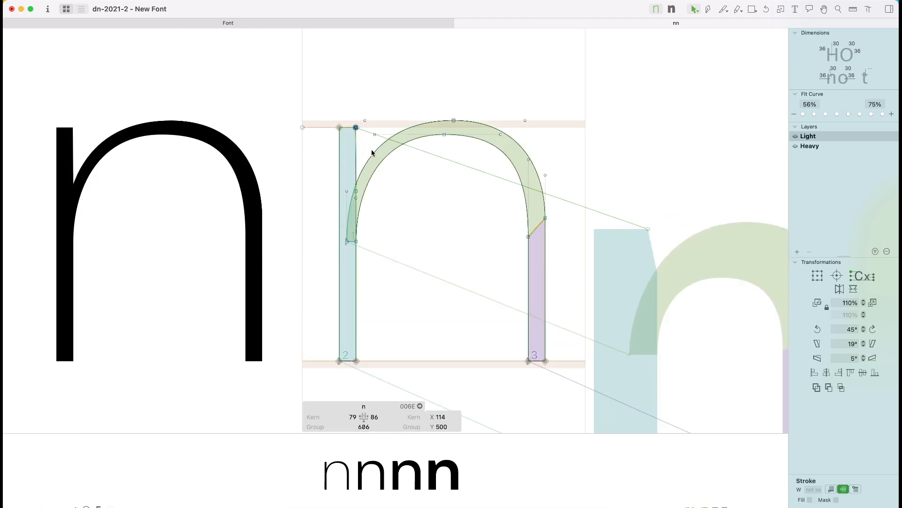
click(413, 188)
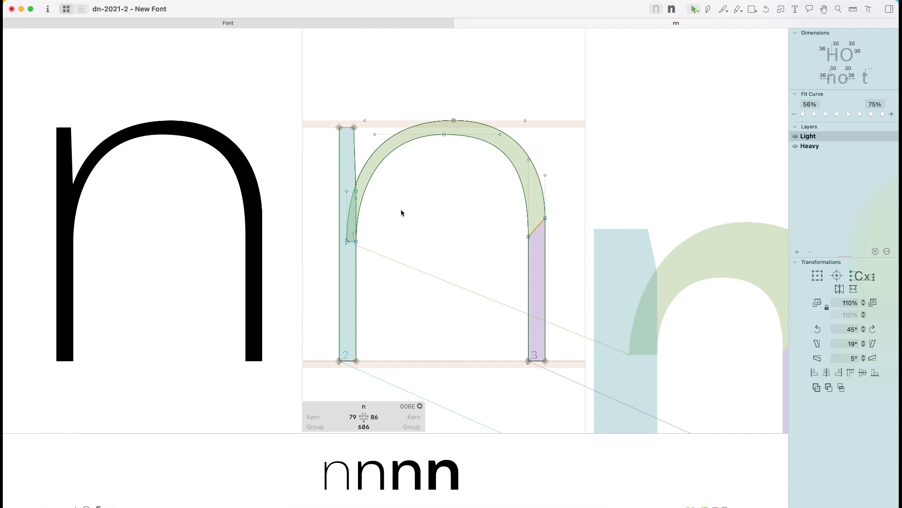
key(space)
click(348, 244)
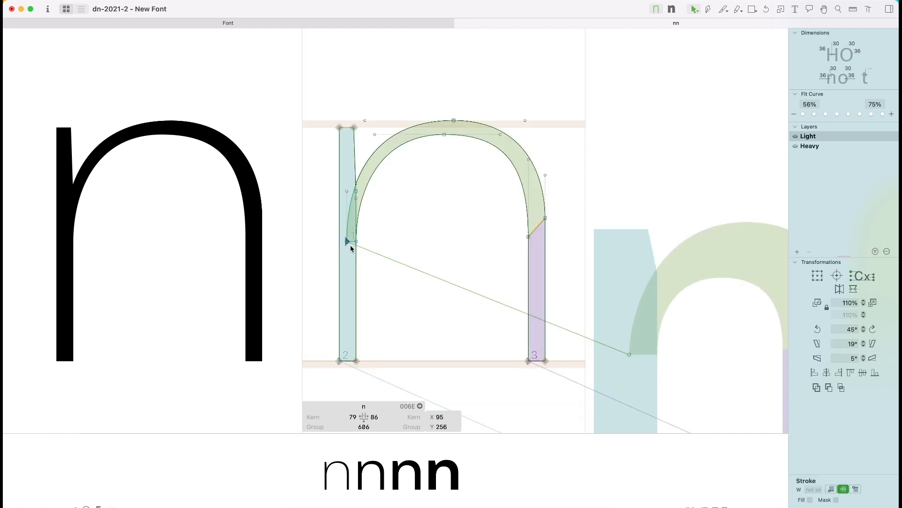
- Move the arch's lower-left foot node to X 102 and raise the outer right shoulder's vertical handle by 20 units
click(411, 243)
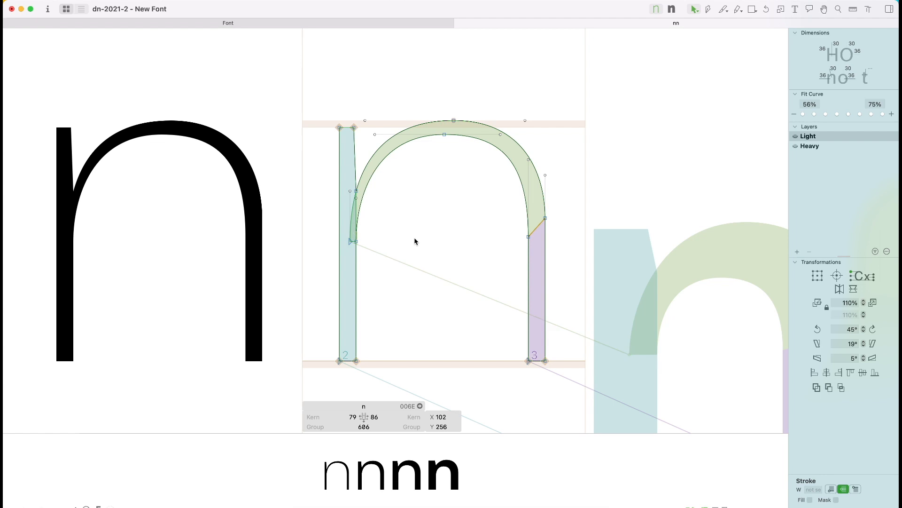
click(454, 122)
click(525, 120)
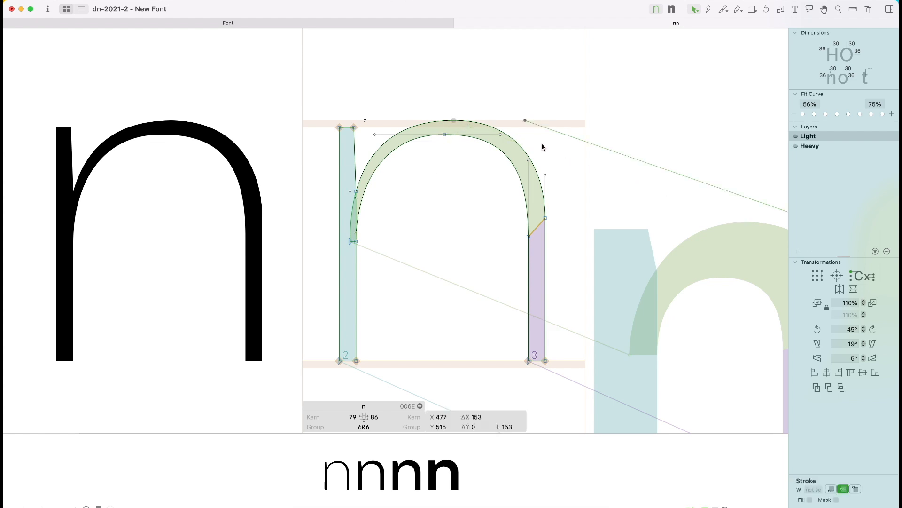
click(558, 172)
click(545, 175)
key(shift+Up)
key(shift+Up)
- Lower the vertical handle of the arch's inner right curve and extend the inner crown's right handle outward by 20 units
click(528, 160)
key(shift+Down)
key(shift+Down)
key(shift+Down)
key(shift+Down)
click(500, 135)
key(shift+Right)
key(shift+Right)
- Shift only the arch's inner crown node right to X 314, undoing the move that carries the foot node along
click(445, 136)
key(shift+Right)
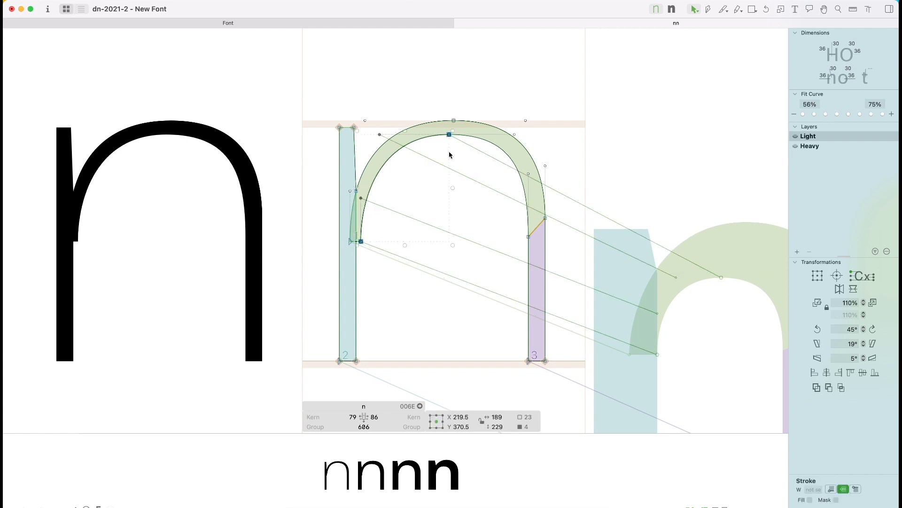
key(super+z)
key(Left)
click(438, 221)
click(445, 134)
key(shift+Right)
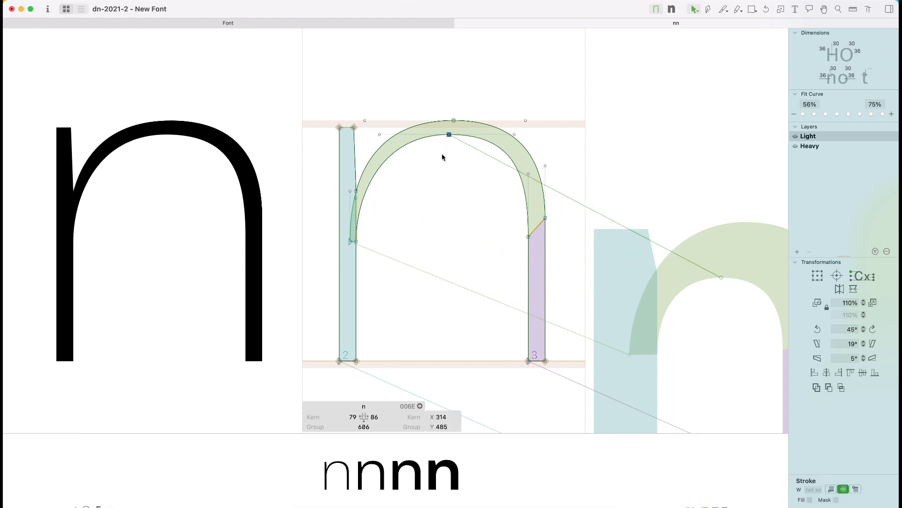
- Shift both crown nodes of the arch left by 10 units and slightly lengthen the inner crown's right handle
drag(471, 105, 423, 176)
key(shift+Left)
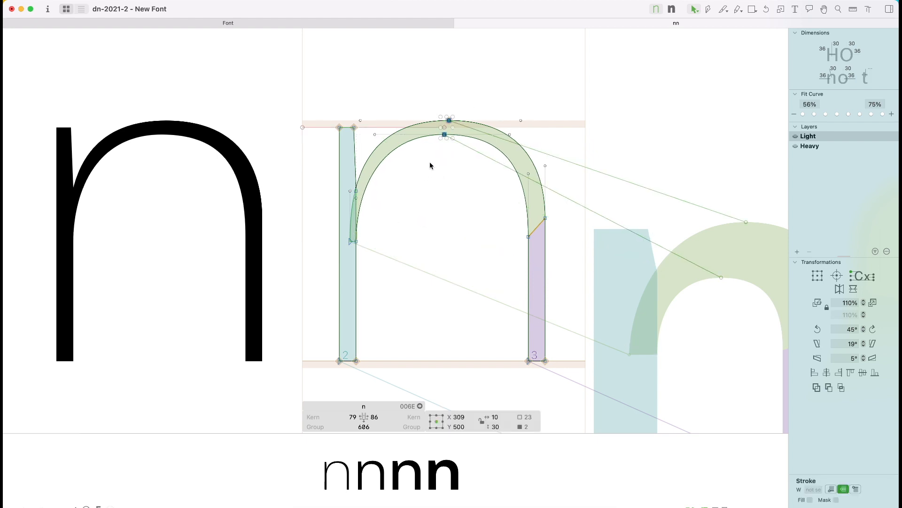
click(445, 171)
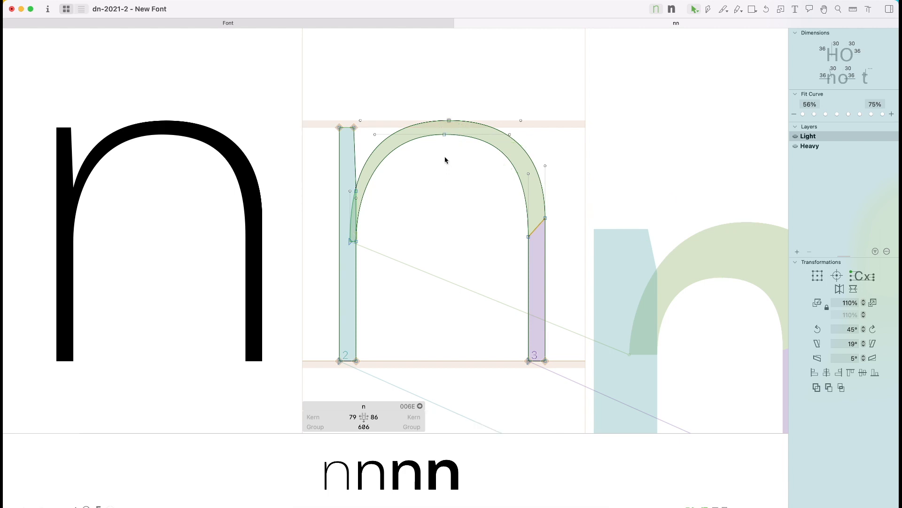
drag(389, 104, 366, 144)
click(447, 182)
click(511, 135)
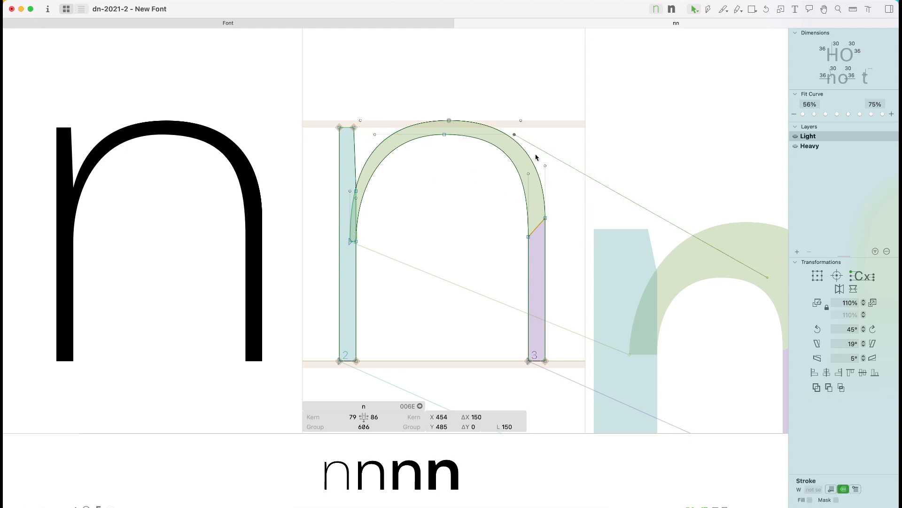
click(557, 140)
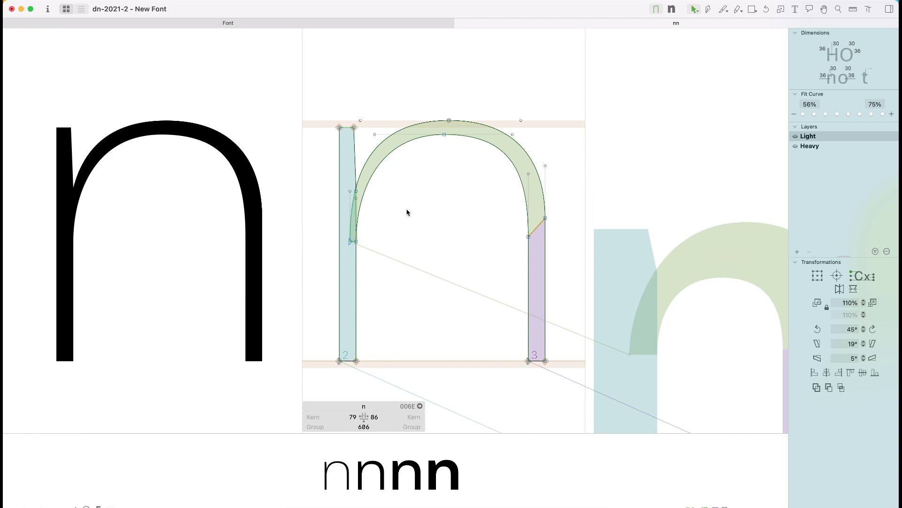
- Select the arch's two foot nodes inside the left stem and raise them together
click(351, 240)
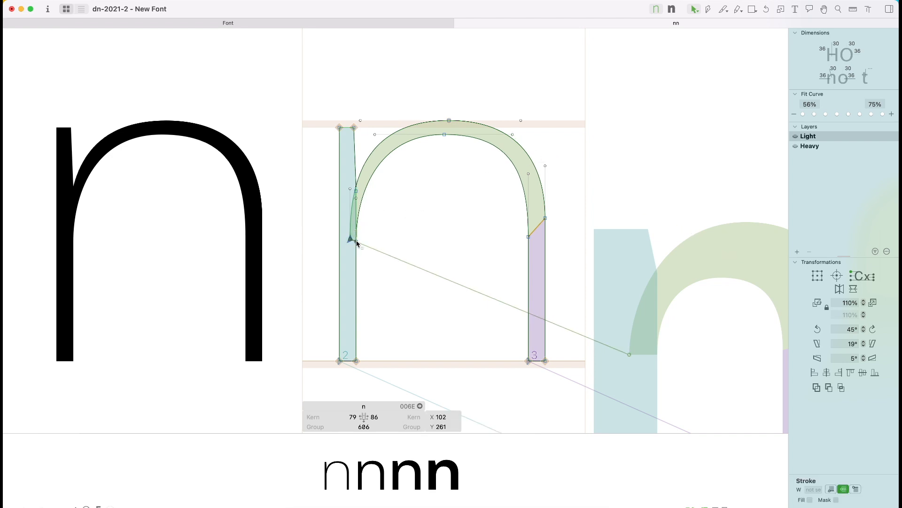
drag(355, 242, 358, 244)
shift+click(351, 241)
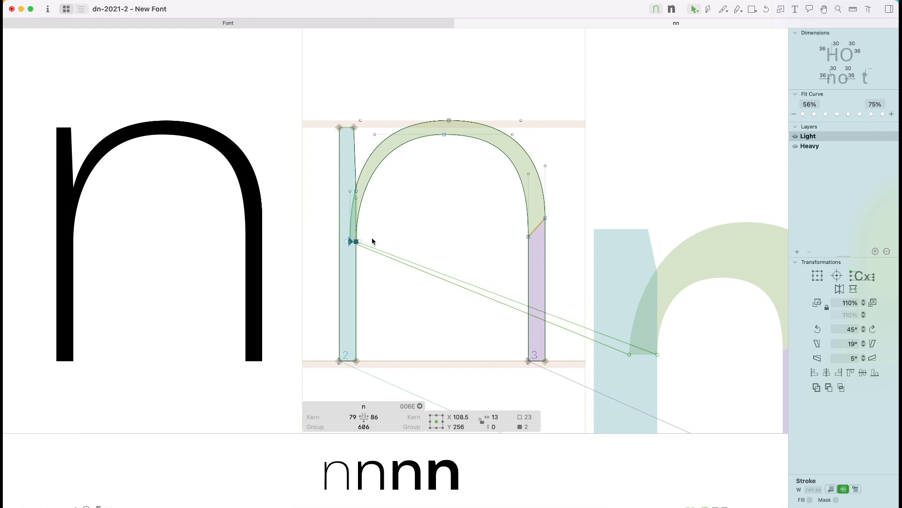
key(shift+Up)
key(shift+Up)
key(shift+Down)
click(444, 228)
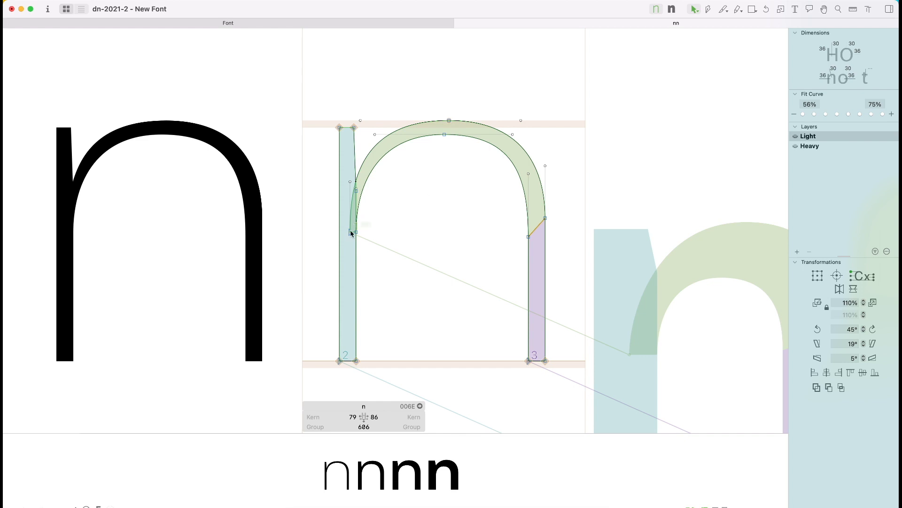
- Lower the arch's two foot nodes and its two right end nodes together by about 10 units
drag(347, 226, 382, 243)
drag(495, 204, 570, 267)
key(shift+Down)
key(shift+Down)
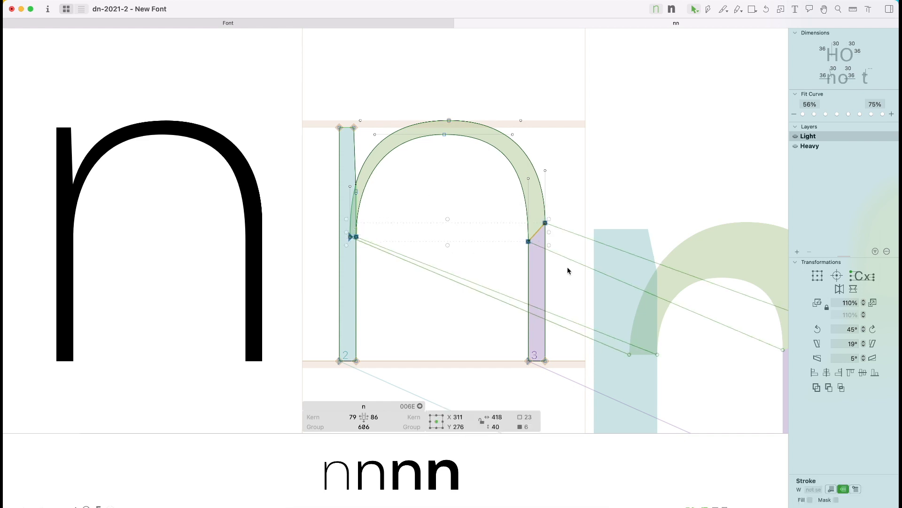
click(478, 281)
- Insert an o between the two n's in the text and open it for editing
key(super+minus)
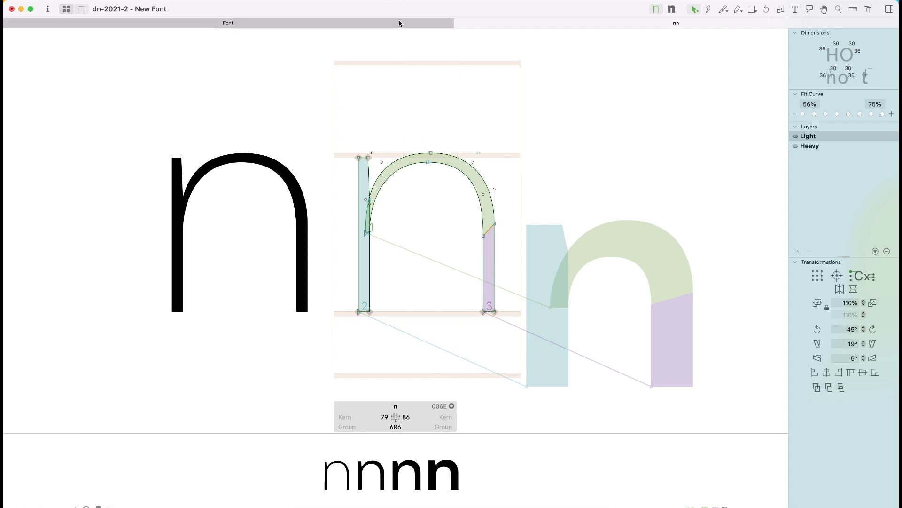
text(t)
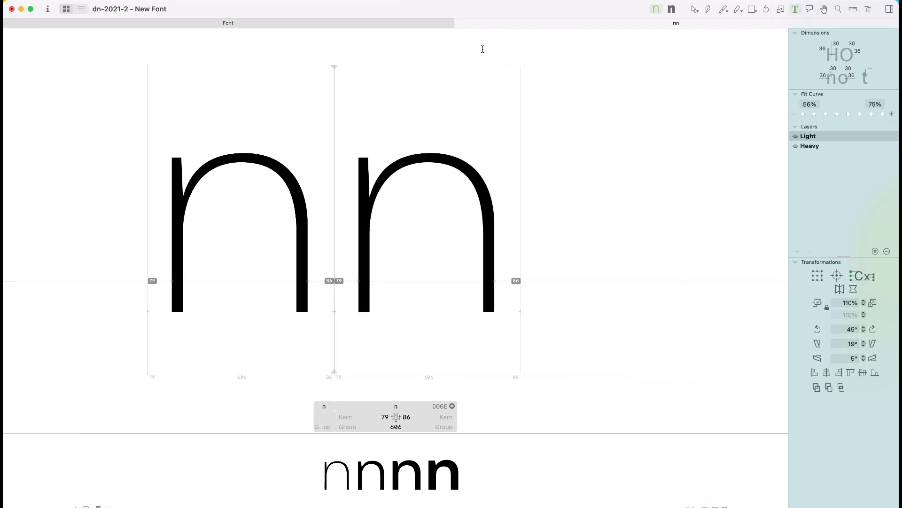
text(o)
key(Escape)
double_click(454, 228)
- Draw a circle about 529 units across between the x-height and baseline overshoots, and widen it to 549 units
key(z)
drag(581, 110, 468, 205)
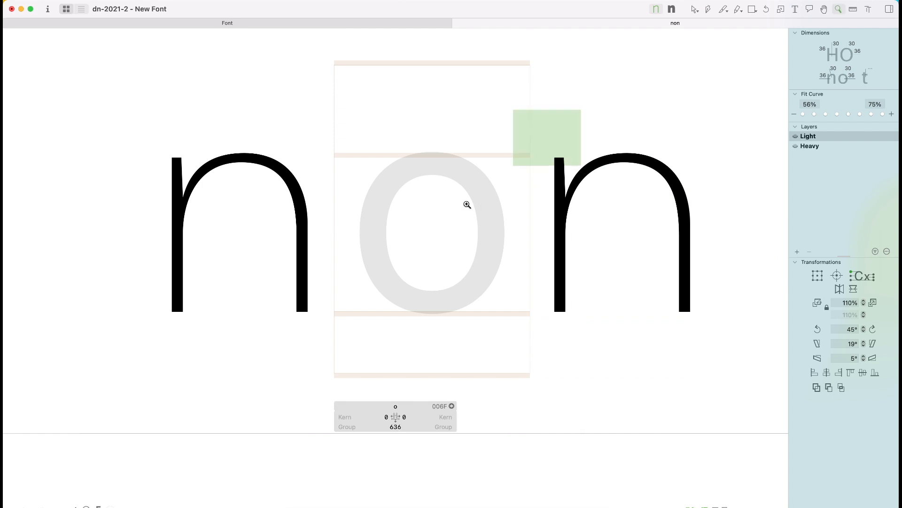
drag(753, 9, 756, 20)
click(760, 32)
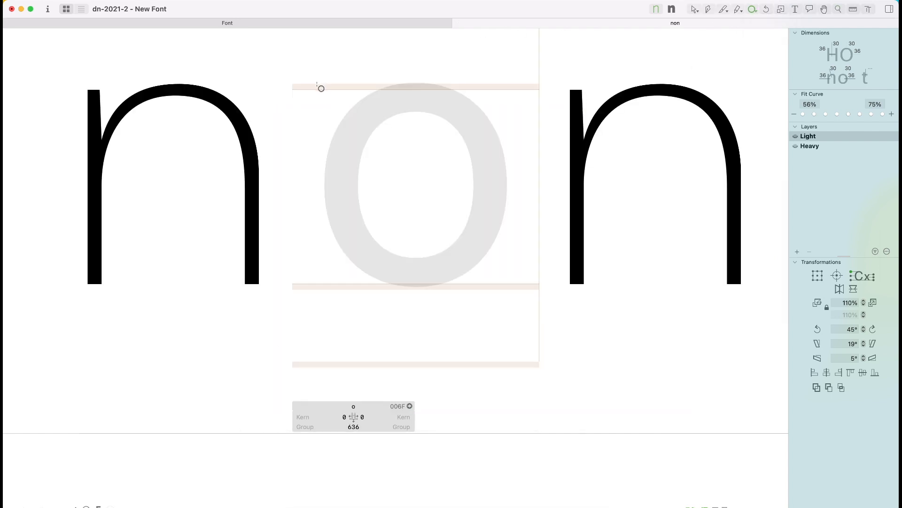
drag(318, 85, 522, 252)
key(v)
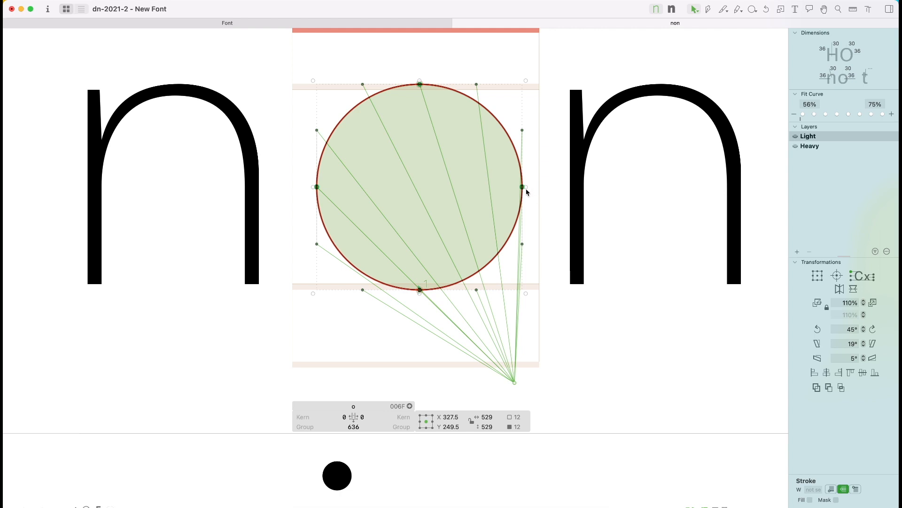
drag(524, 187, 530, 189)
- Duplicate the ellipse in place, shrink the copy to about 439 by 426 units, and nudge it right to X 327.5
key(super+c)
key(super+v)
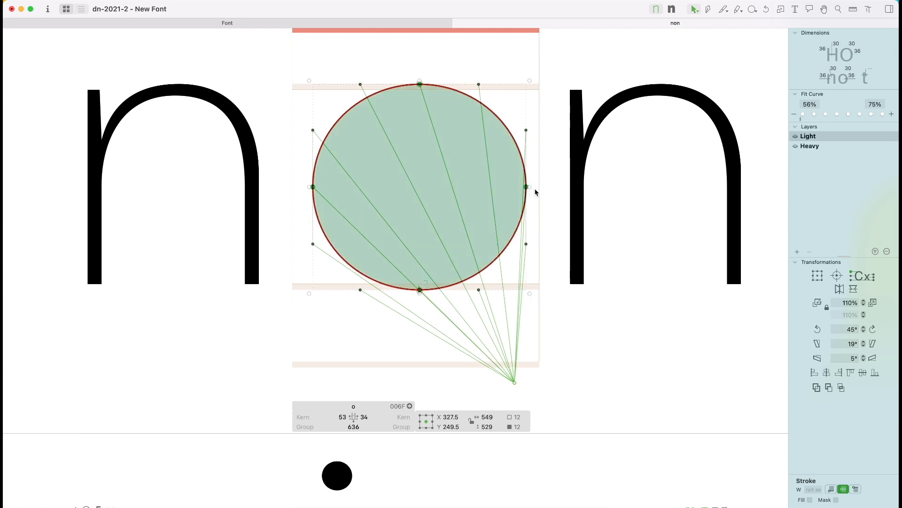
drag(530, 80, 479, 136)
key(Right)
key(Right)
key(Right)
key(Right)
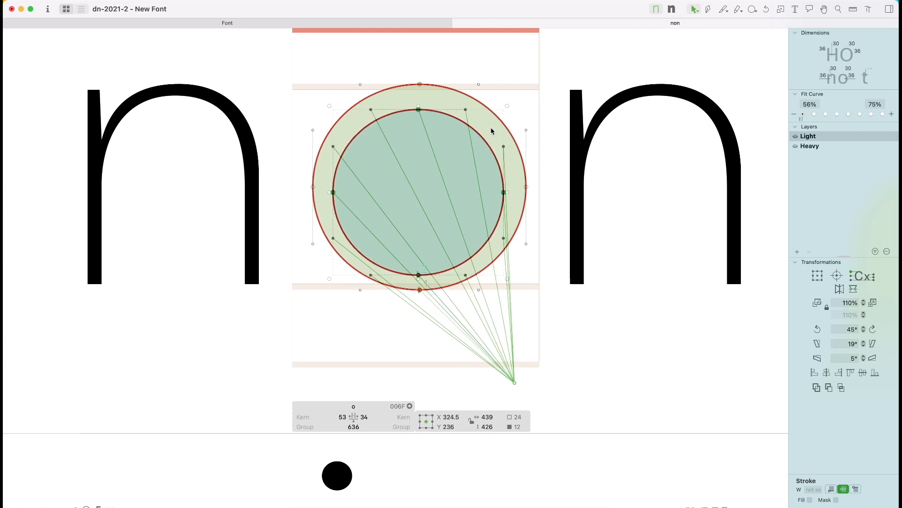
- Align both ellipses on their vertical centres and correct the path direction so the inner one cuts out the counter
key(super+a)
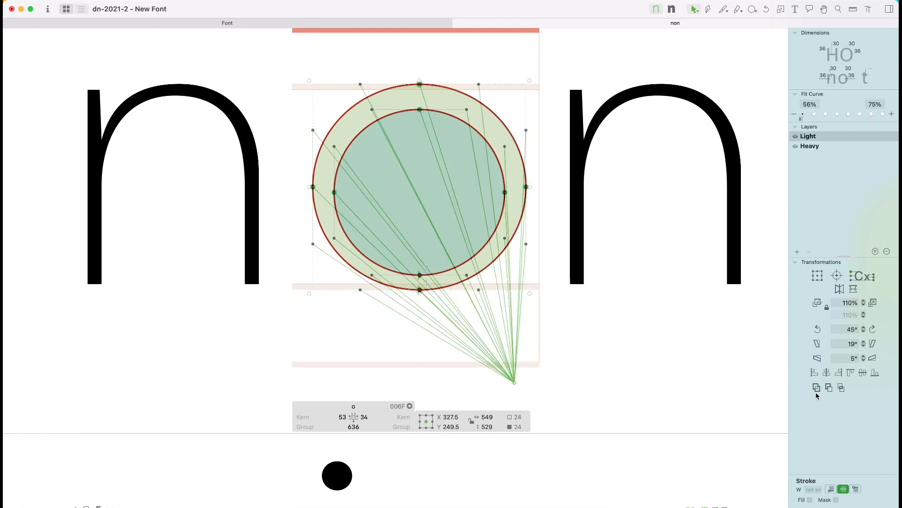
click(861, 375)
click(686, 402)
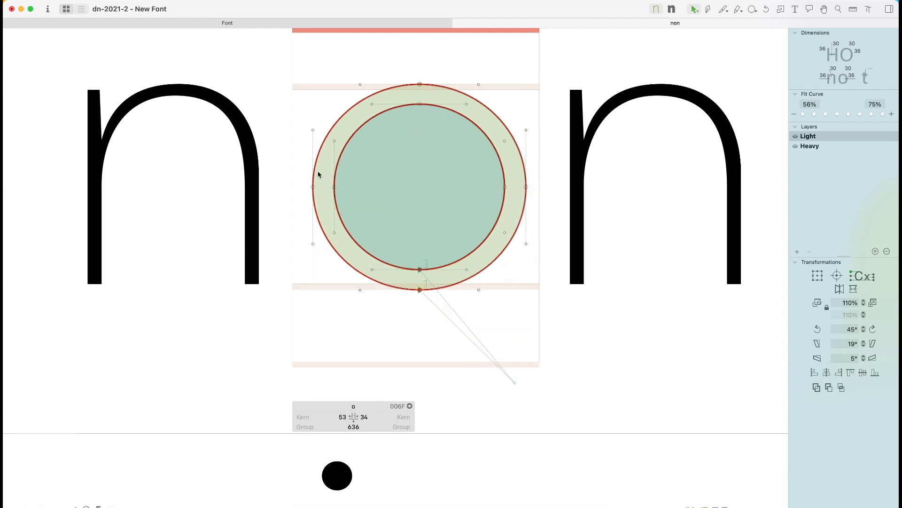
key(super+a)
click(130, 0)
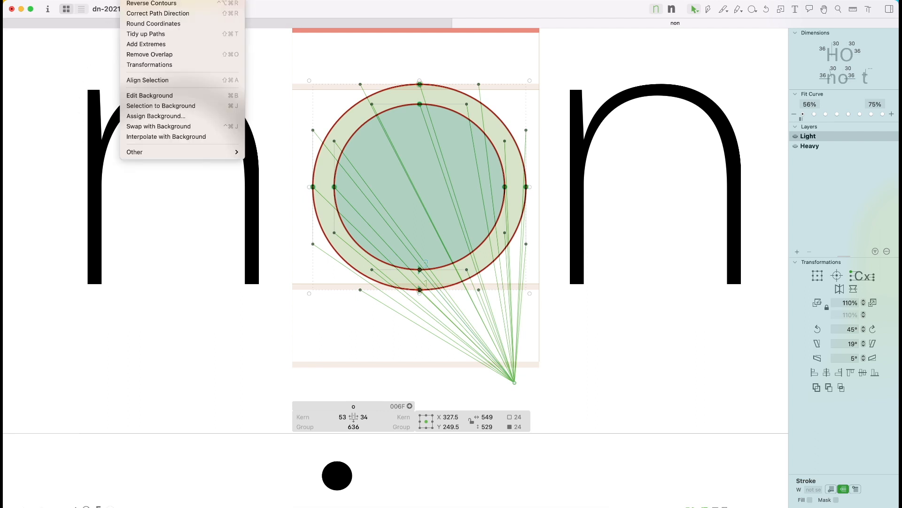
click(179, 13)
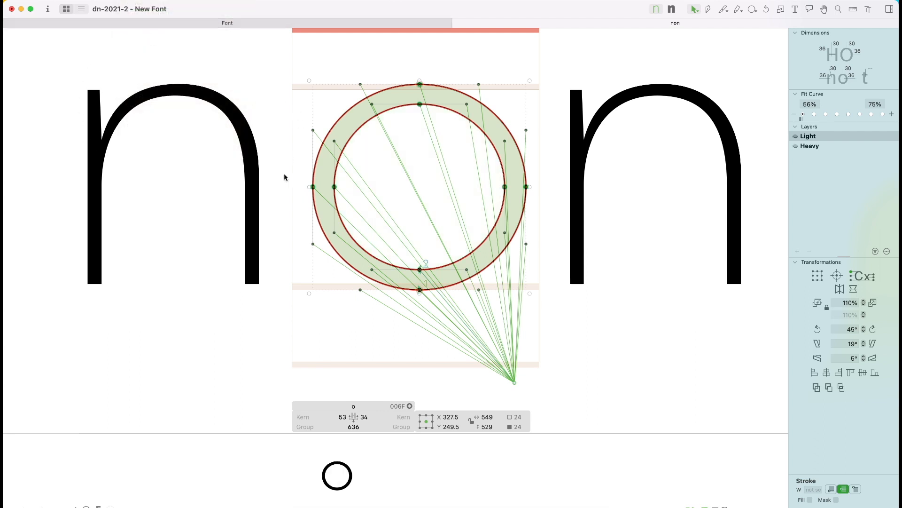
click(403, 192)
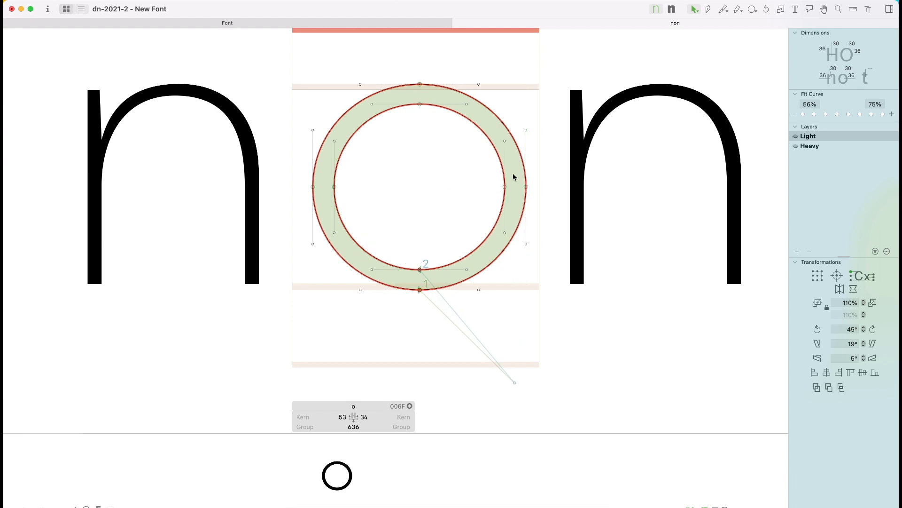
- Preview the o, check its measurements and the outer ellipse's width, and set the inner ellipse's width to 478 units
key(space)
key(super+a)
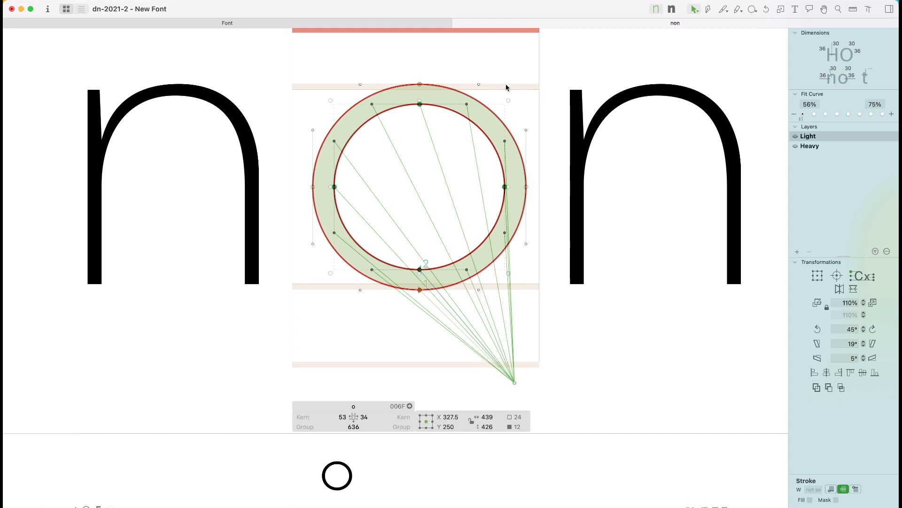
click(448, 62)
key(l)
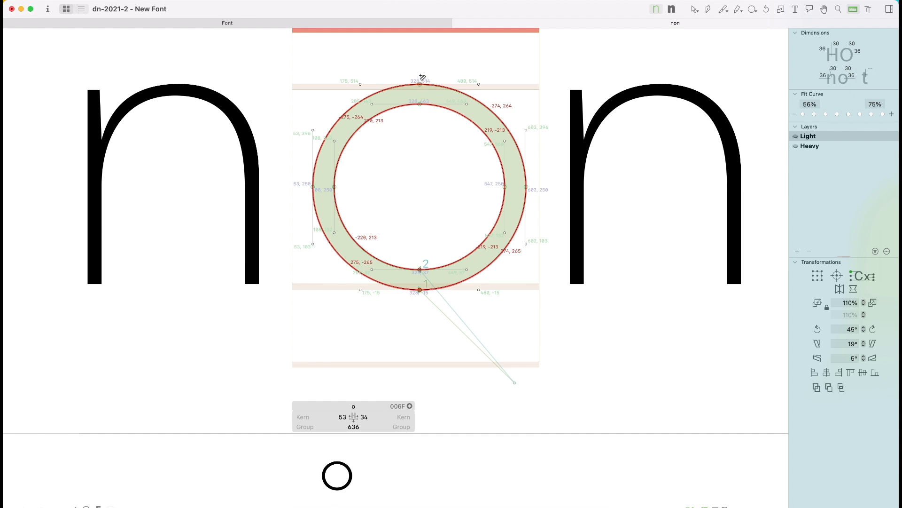
key(v)
key(super+a)
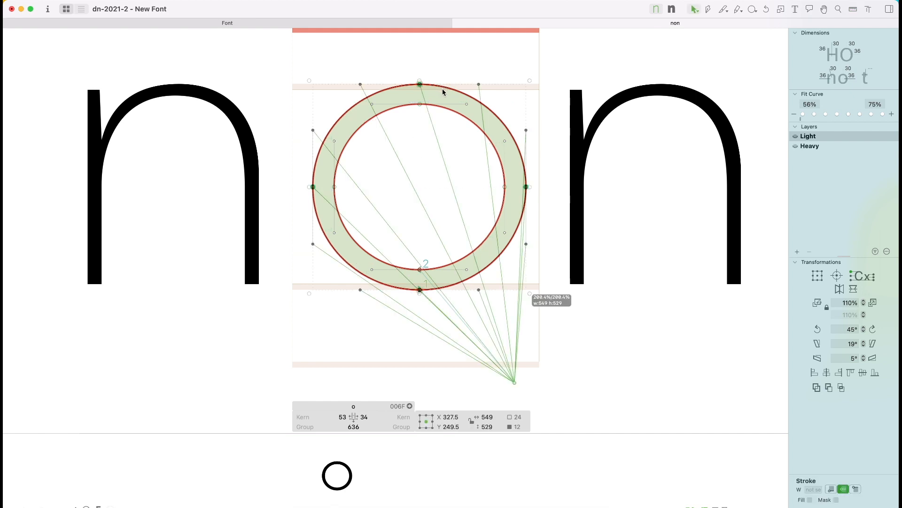
click(497, 419)
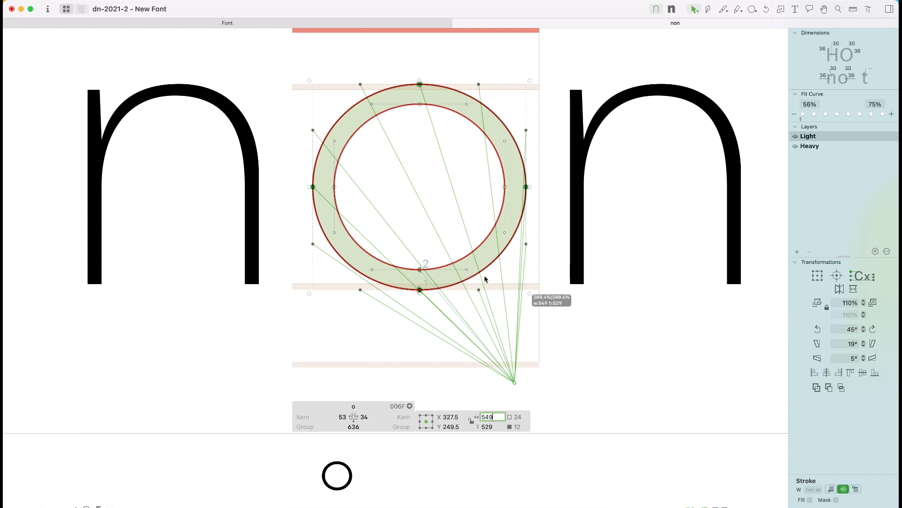
click(503, 192)
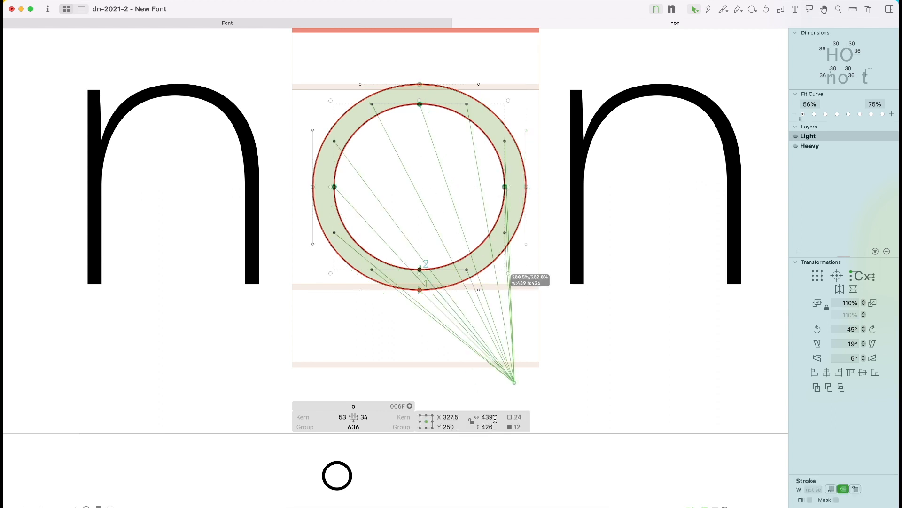
double_click(495, 417)
text(478)
key(Return)
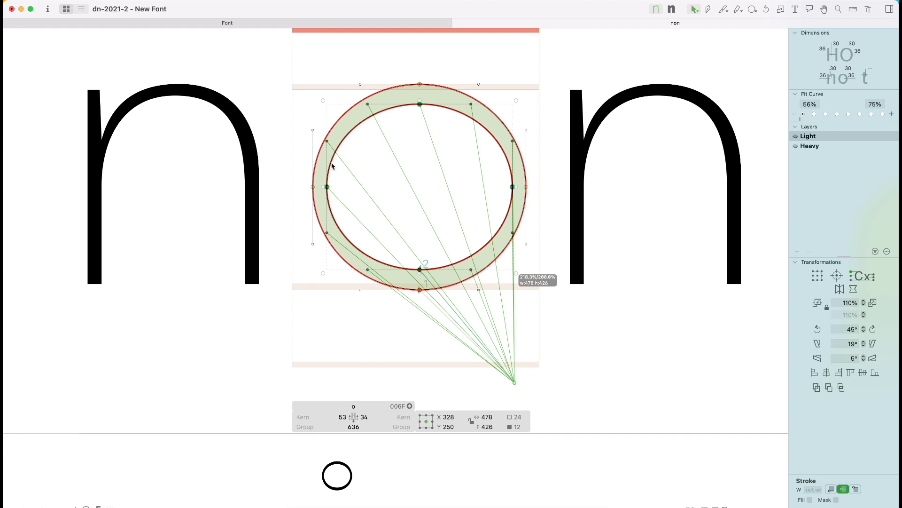
- Set the inner ellipse's height to 470 units
click(431, 143)
double_click(447, 87)
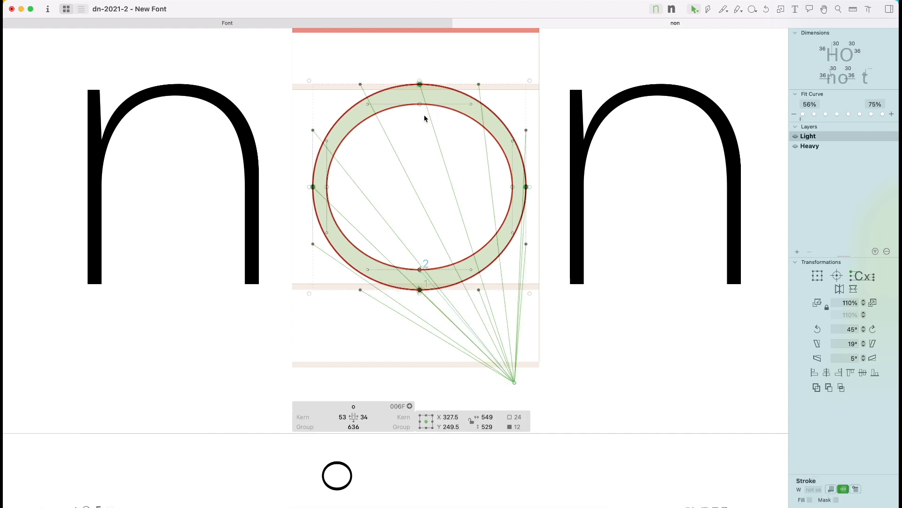
click(421, 211)
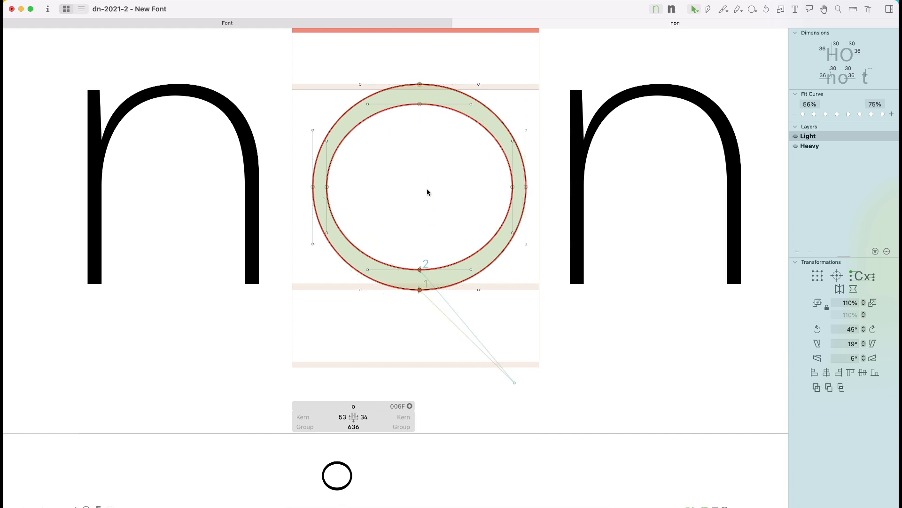
click(451, 116)
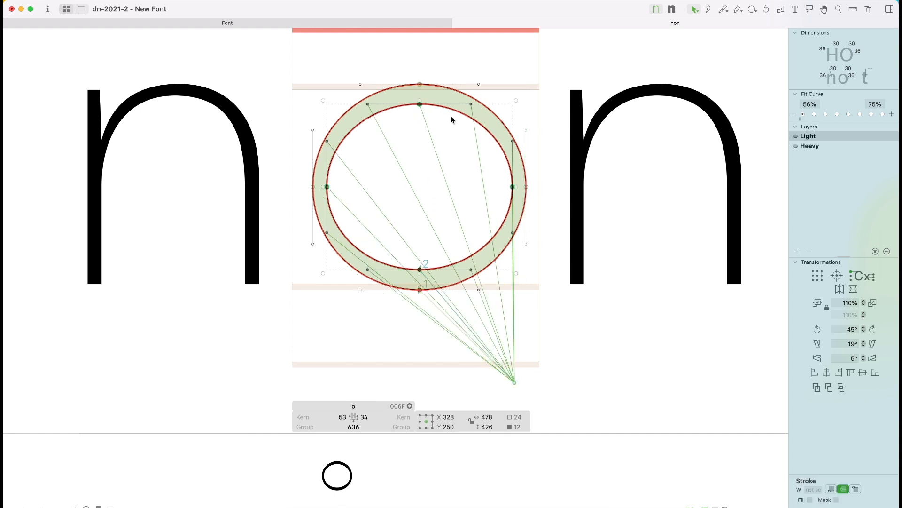
click(492, 428)
text(470)
key(Return)
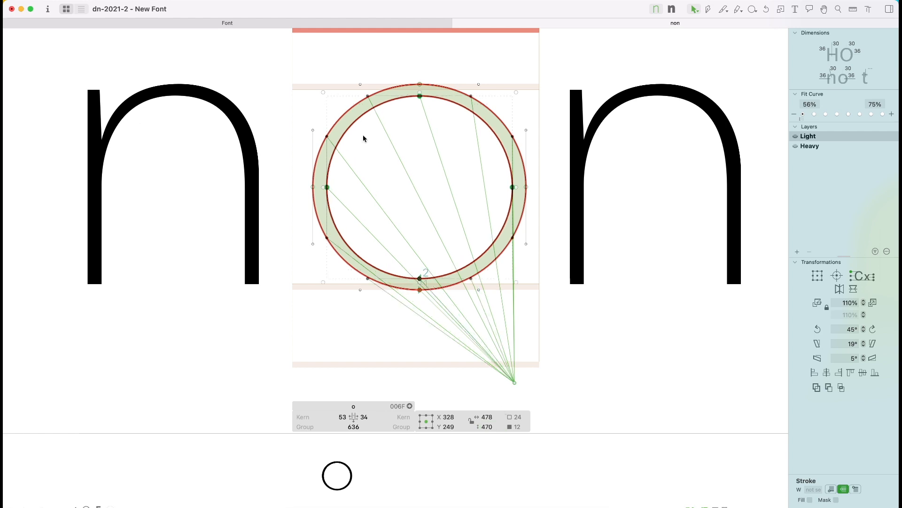
- Measure the stroke thickness across the o's right side
click(422, 175)
key(l)
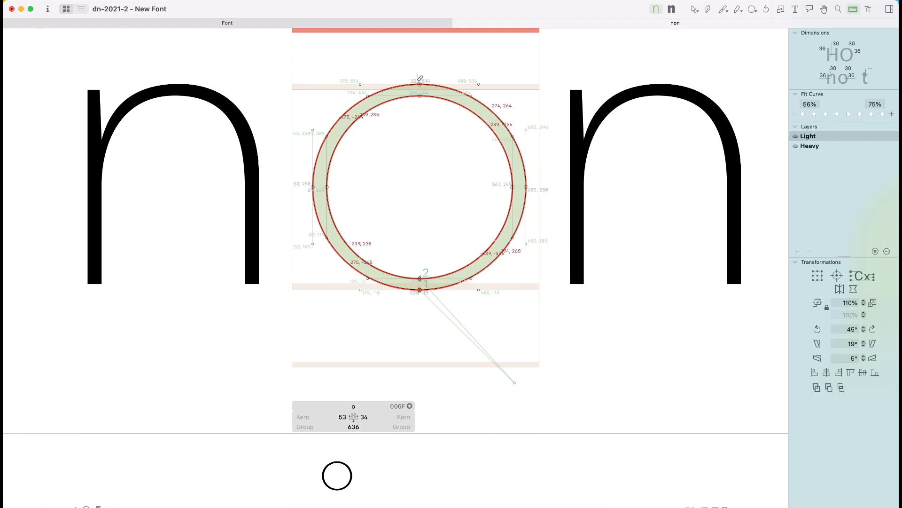
mouse_move(504, 188)
mouse_down()
mouse_move(549, 187)
mouse_move(536, 189)
mouse_up()
drag(502, 188, 535, 189)
key(v)
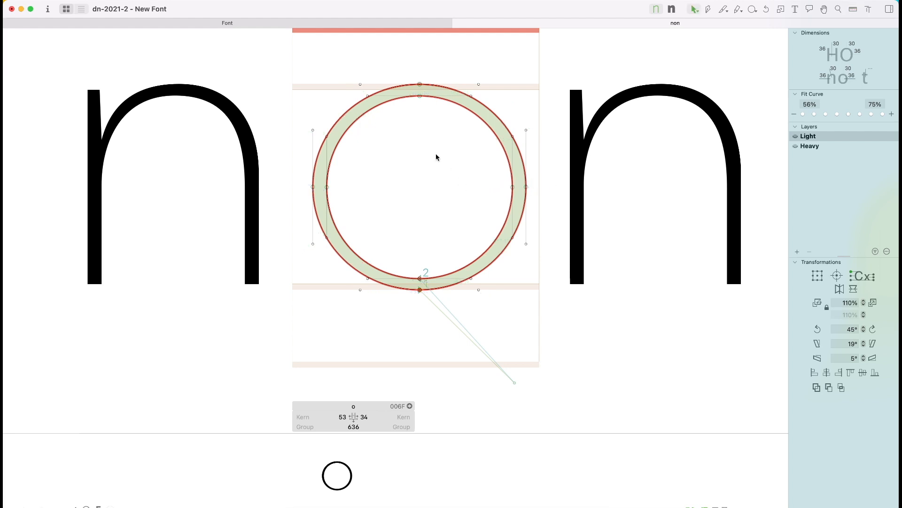
- Increase the curve tension of both o ellipses with Fit Curve so the round becomes squarer
key(super+a)
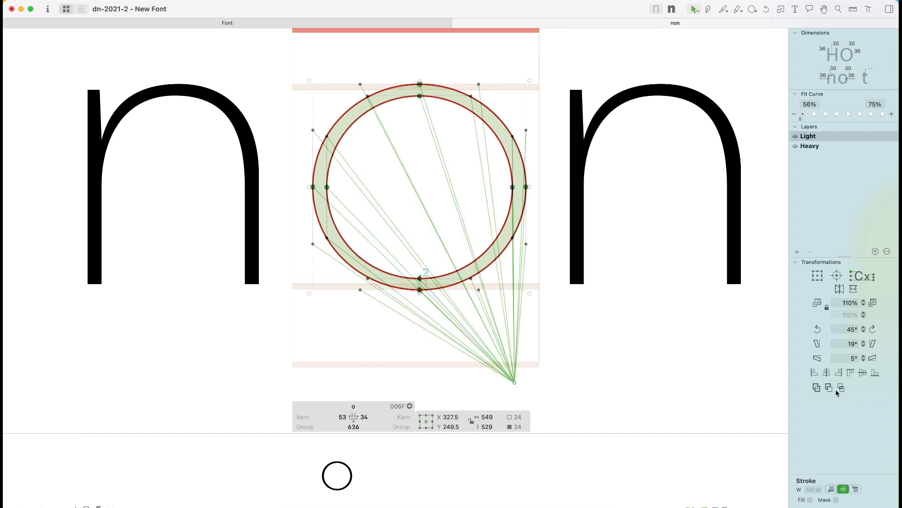
click(696, 381)
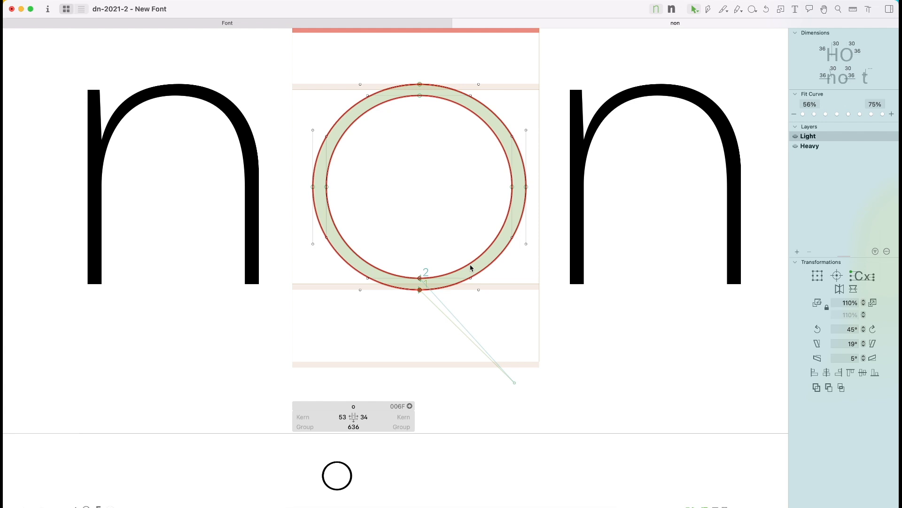
key(super+a)
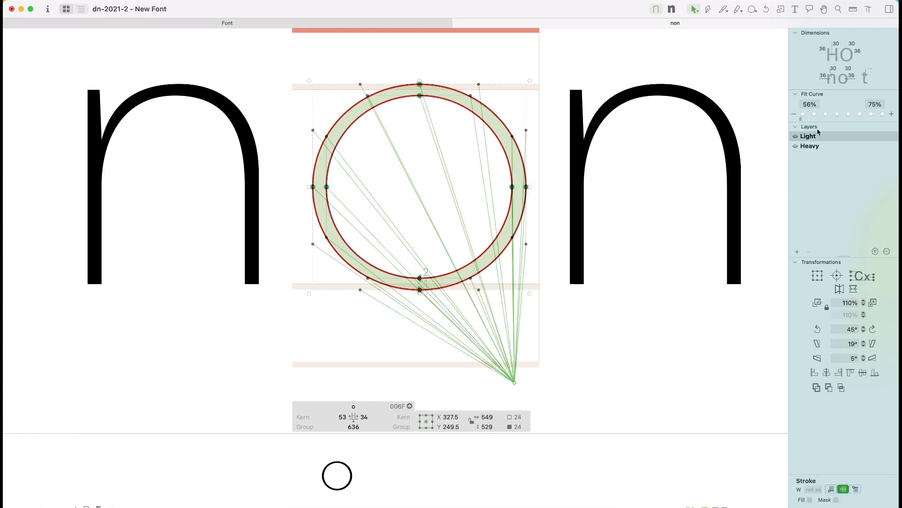
click(893, 115)
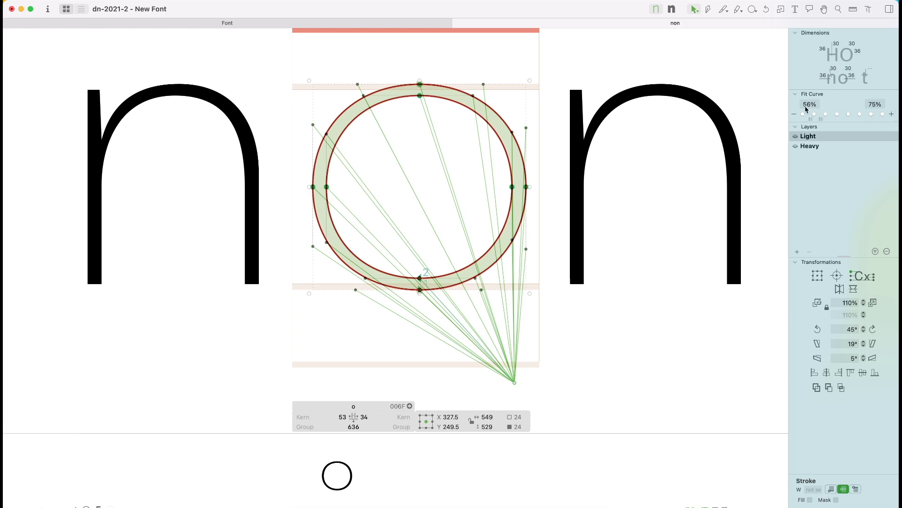
click(891, 115)
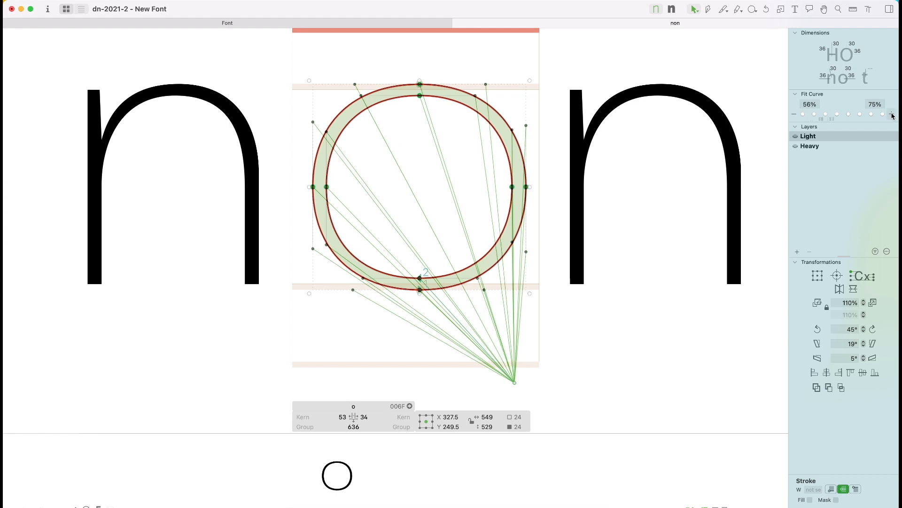
- Examine the squarer o against both n's as filled shapes, at reading size and up close
key(t)
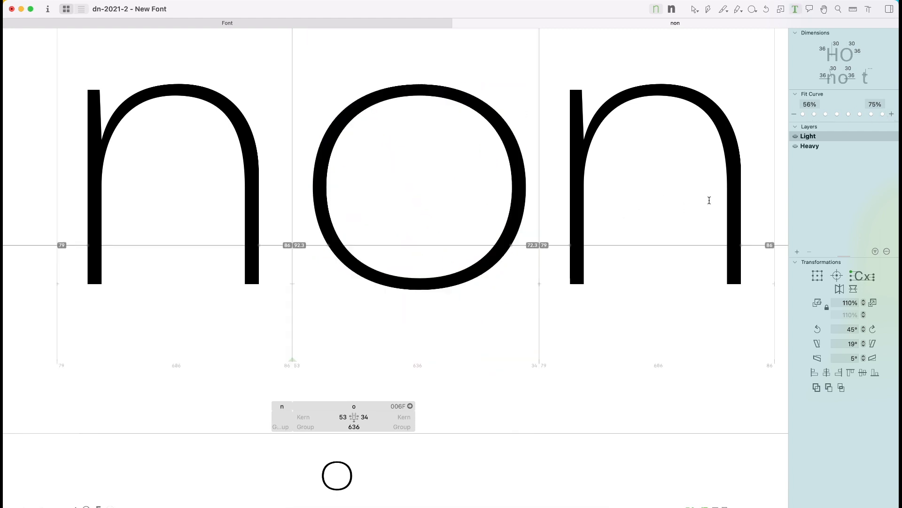
scroll(752, 186, up, 3)
scroll(747, 190, down, 5)
key(Escape)
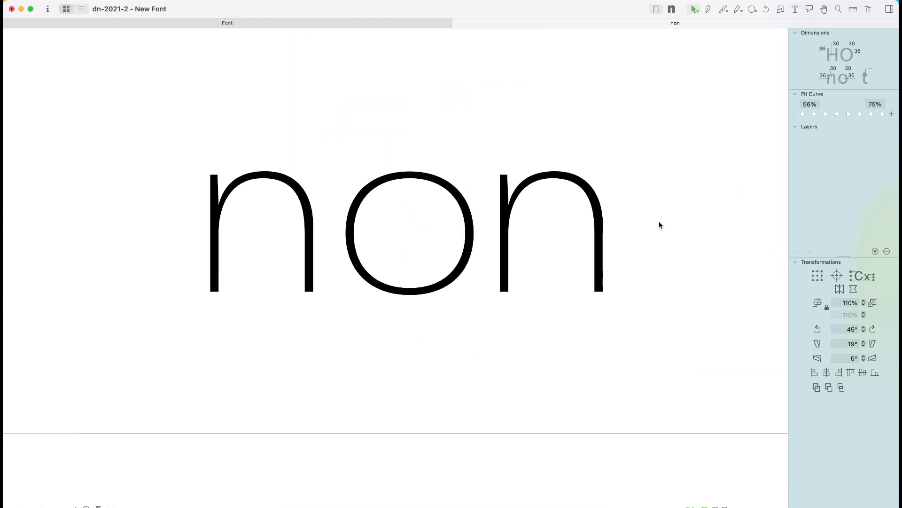
double_click(421, 231)
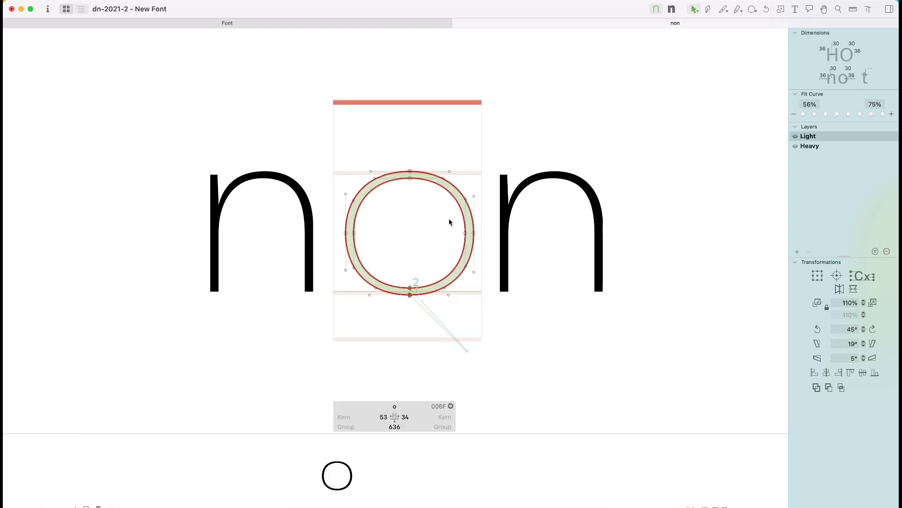
key(t)
key(Escape)
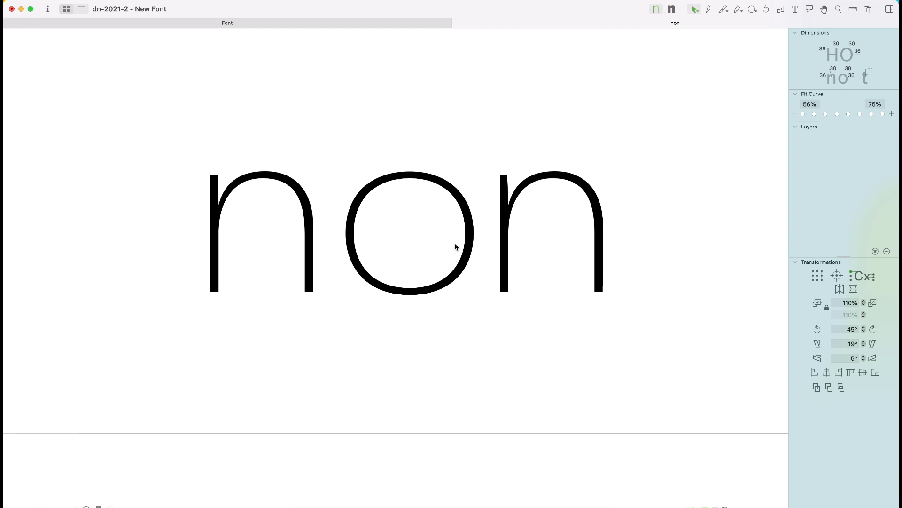
double_click(427, 251)
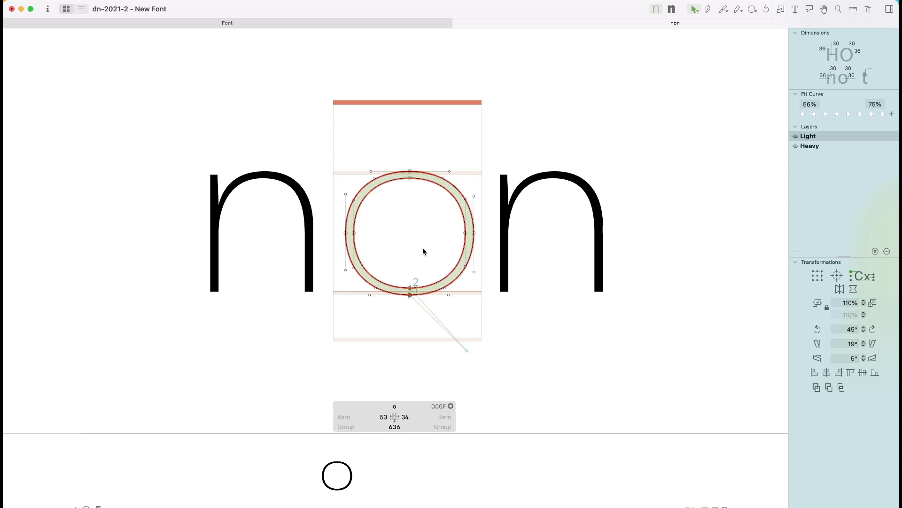
scroll(379, 205, up, 2)
scroll(379, 206, up, 5)
key(space)
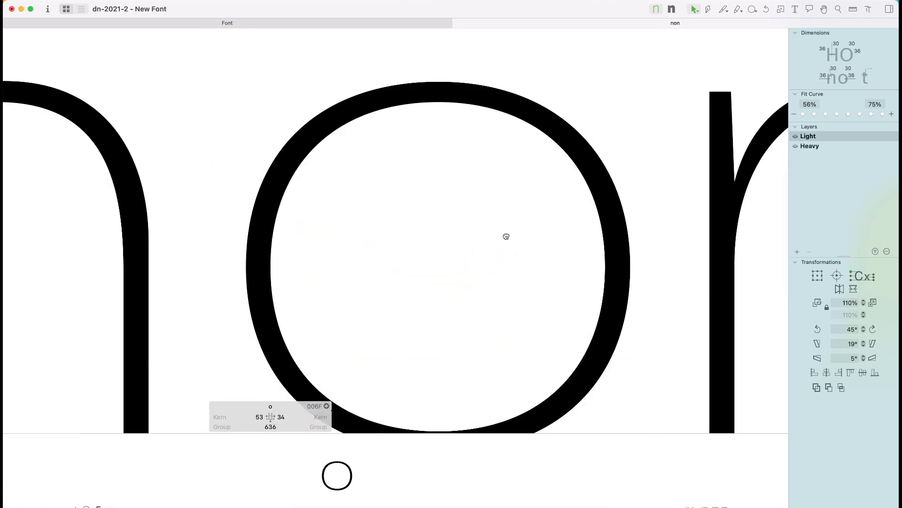
drag(506, 236, 506, 181)
key(space)
scroll(448, 141, down, 3)
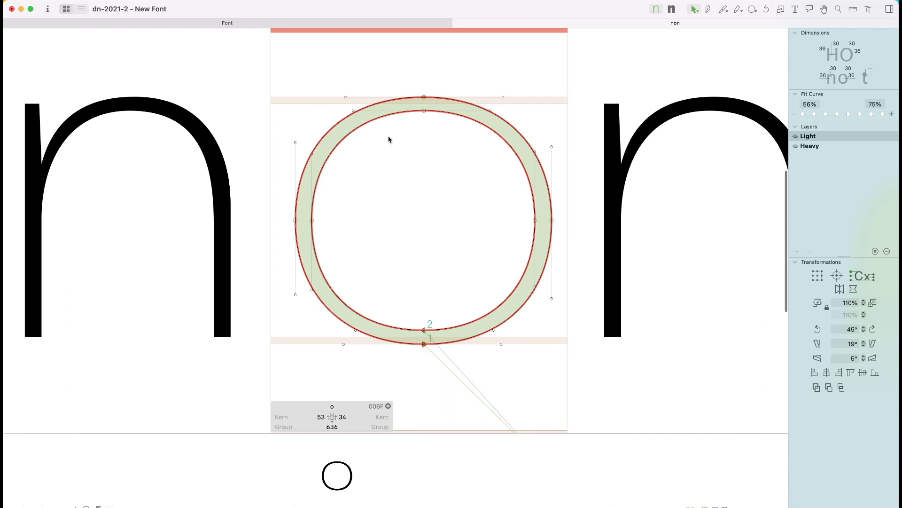
- Try shifting the outer ellipse's extreme nodes 10 units each: top left, left down, bottom right, right up
click(424, 96)
key(shift+Left)
click(297, 220)
key(shift+Down)
click(424, 344)
key(shift+Right)
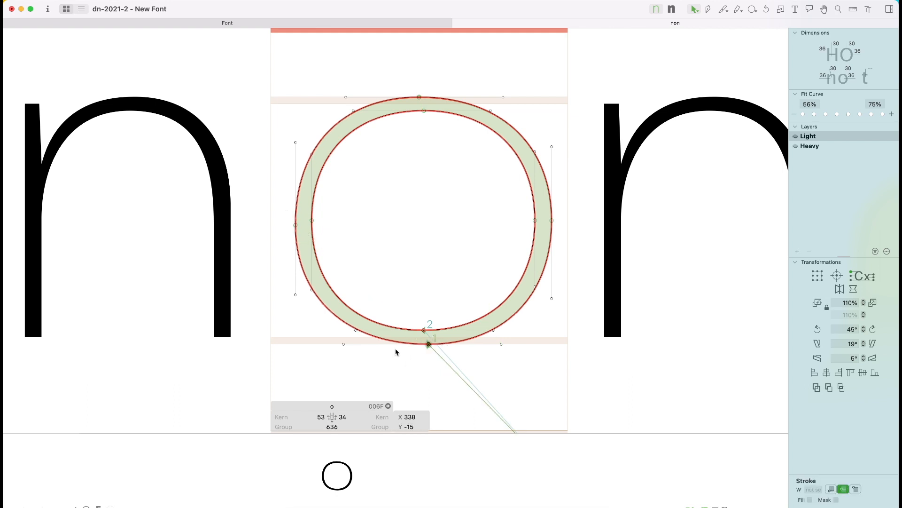
click(552, 221)
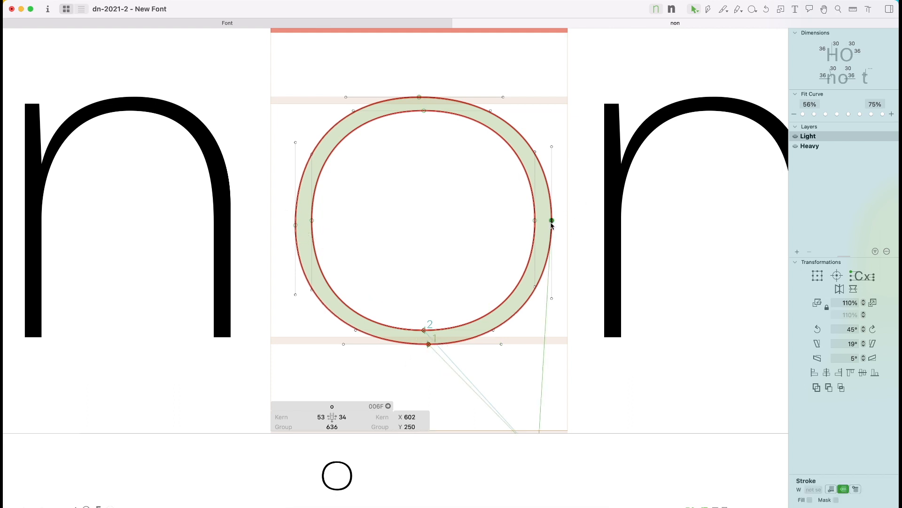
click(423, 204)
key(space)
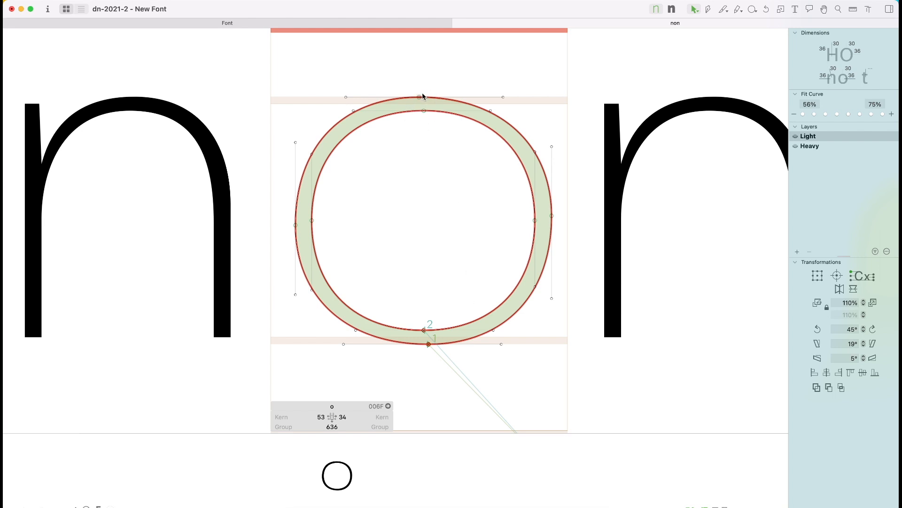
- Undo the four shifts of the outer ellipse's extreme nodes
key(super+z)
key(super+z)
key(super+z)
key(super+z)
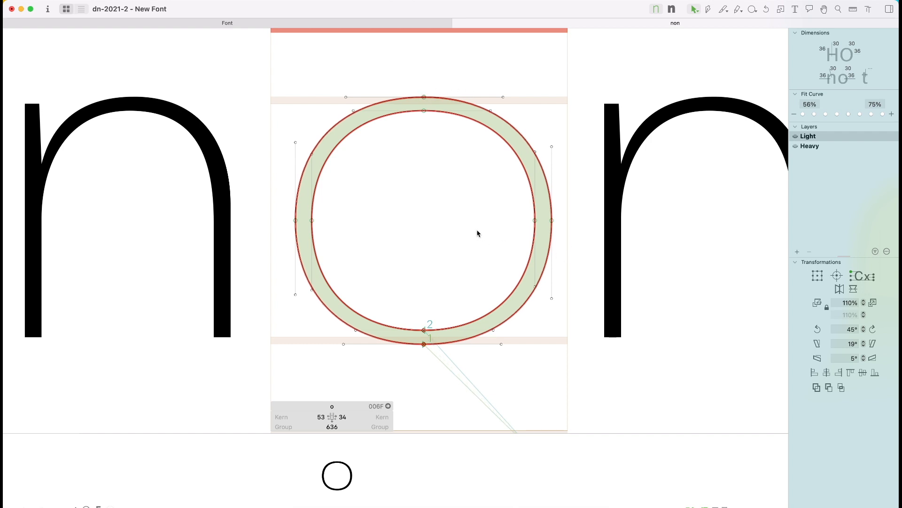
- Shift the inner ellipse's extreme nodes 10 units each: top to X 318, left to Y 240, bottom rightwards, right to Y 260
click(424, 111)
key(shift+Left)
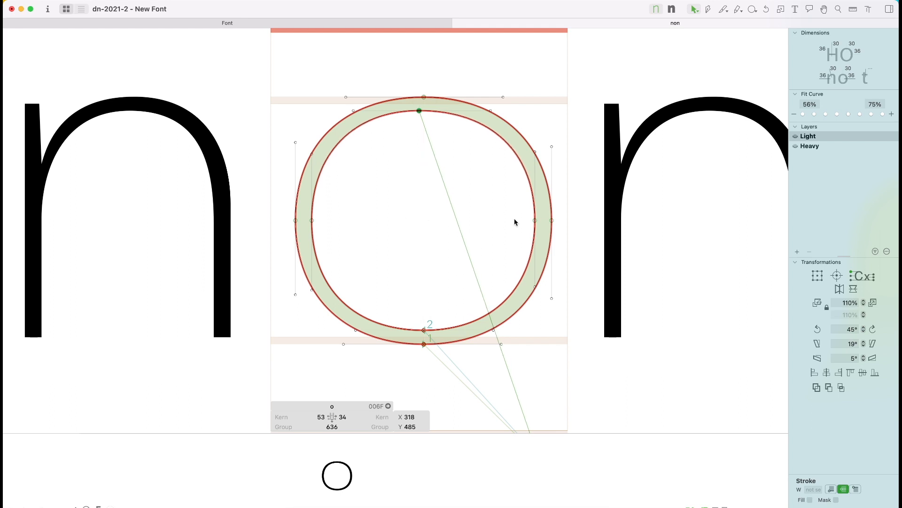
click(312, 220)
key(shift+Down)
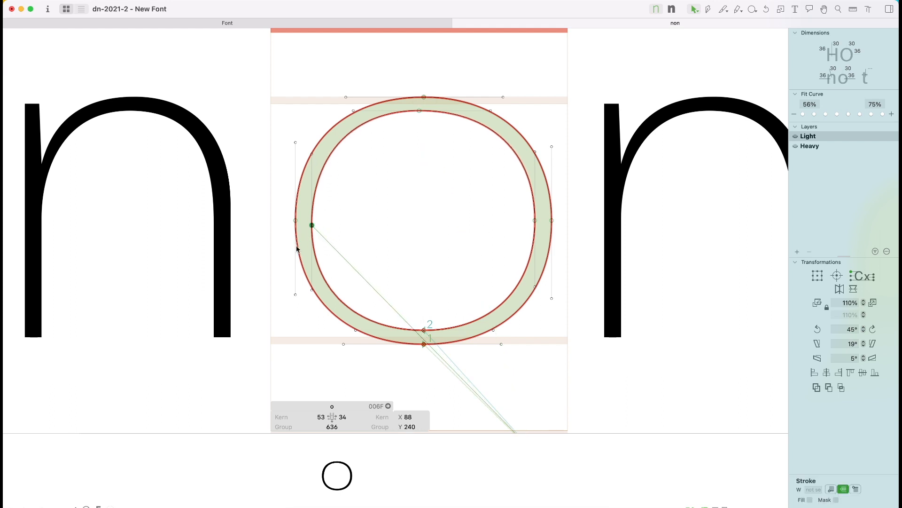
drag(443, 315, 405, 354)
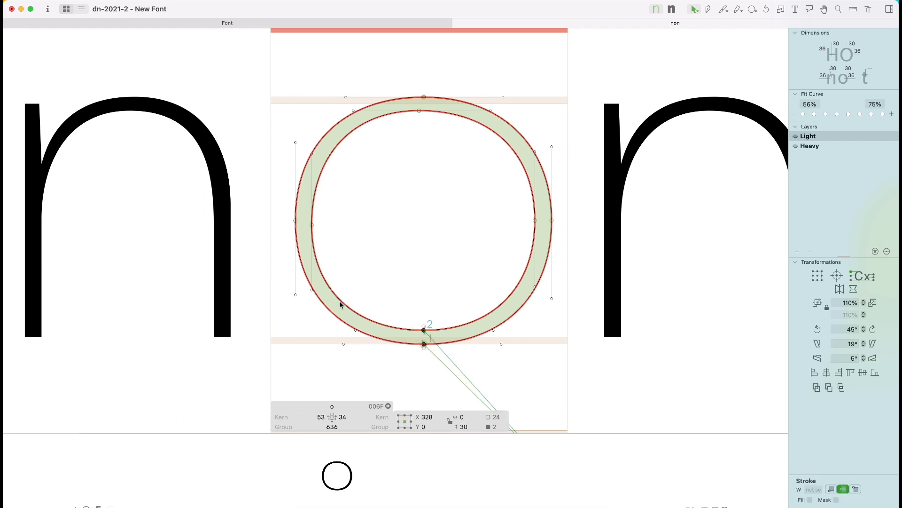
drag(438, 318, 414, 343)
key(shift+Right)
drag(521, 213, 534, 226)
key(shift+Up)
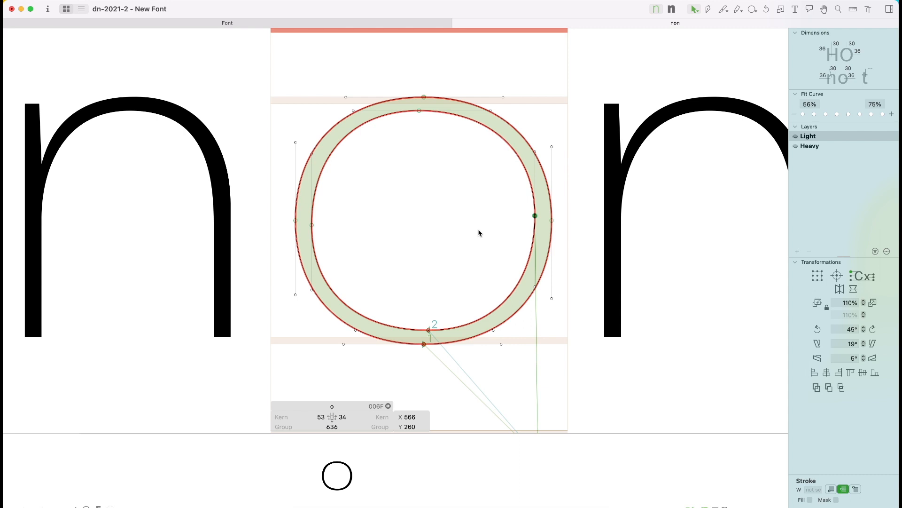
- Preview the o with its shifted counter between the two n's at a smaller size
click(481, 245)
key(super+minus)
key(super+minus)
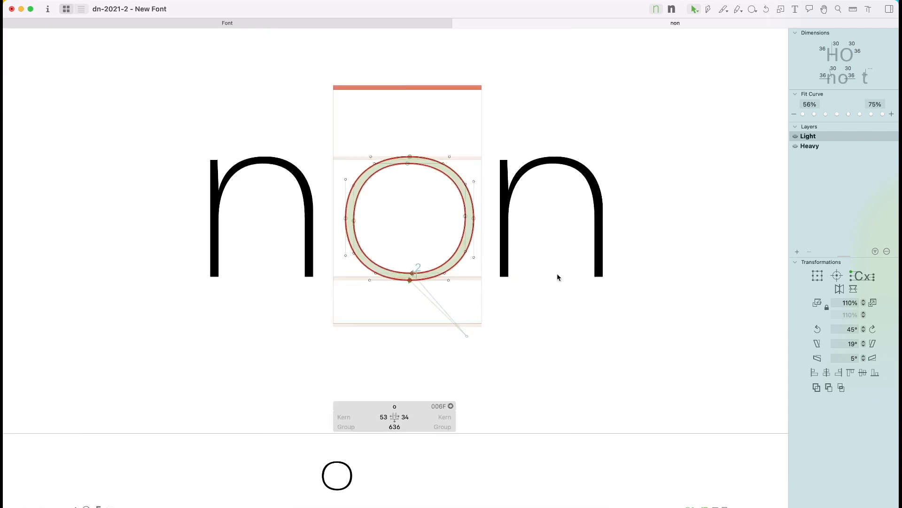
key(Escape)
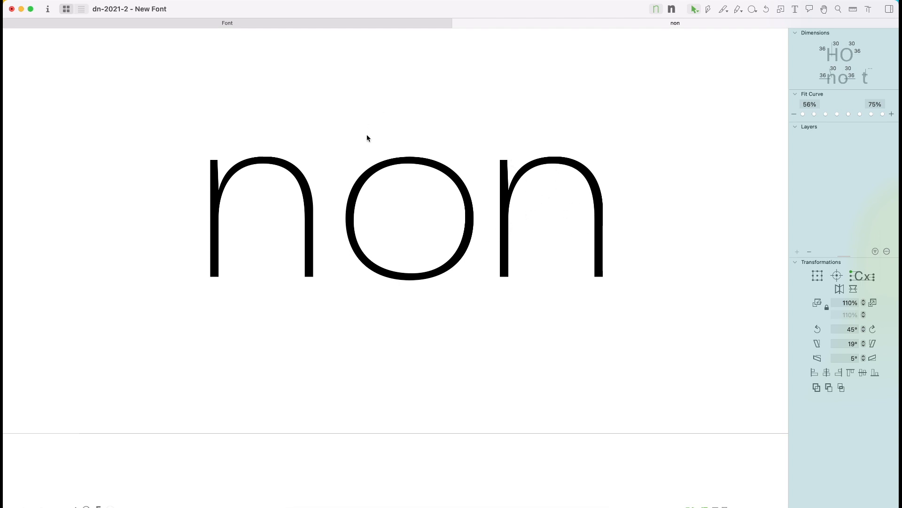
- Open extended-serif-01 from the Extended Serif folder inside Typefaces
click(394, 25)
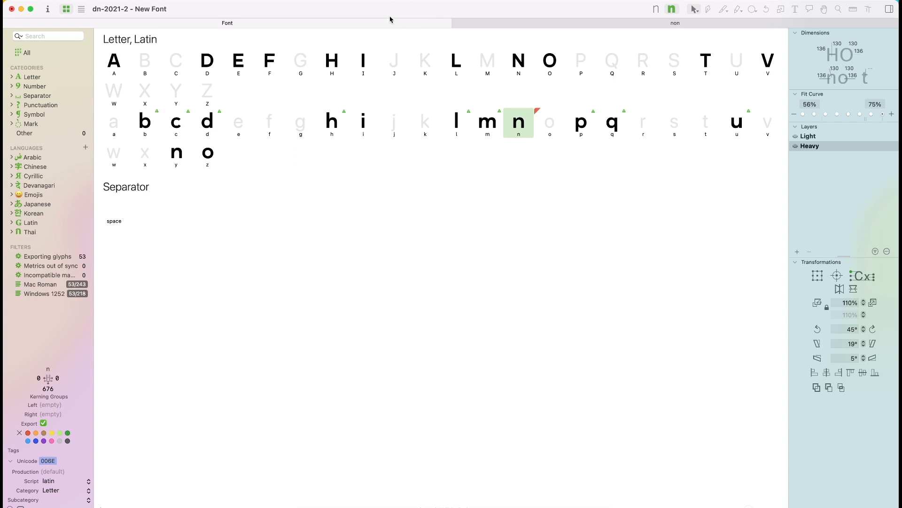
key(super+o)
click(380, 159)
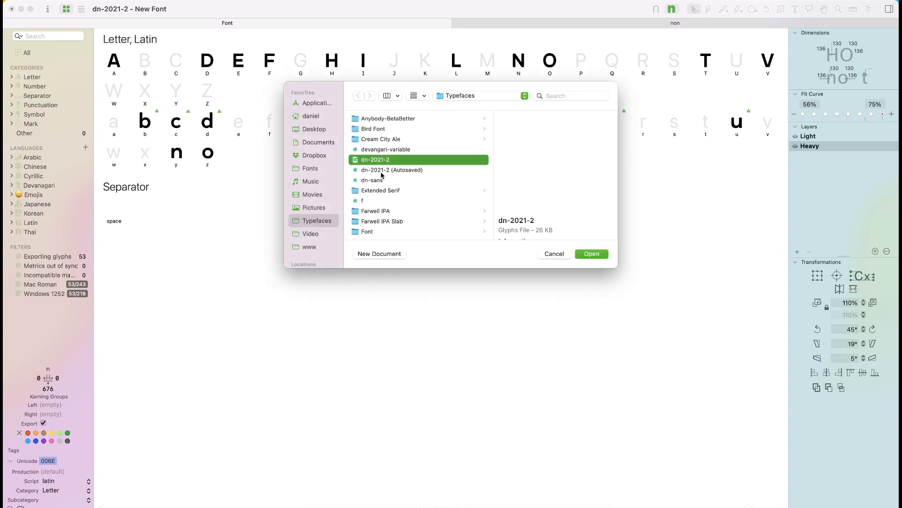
click(380, 188)
click(517, 118)
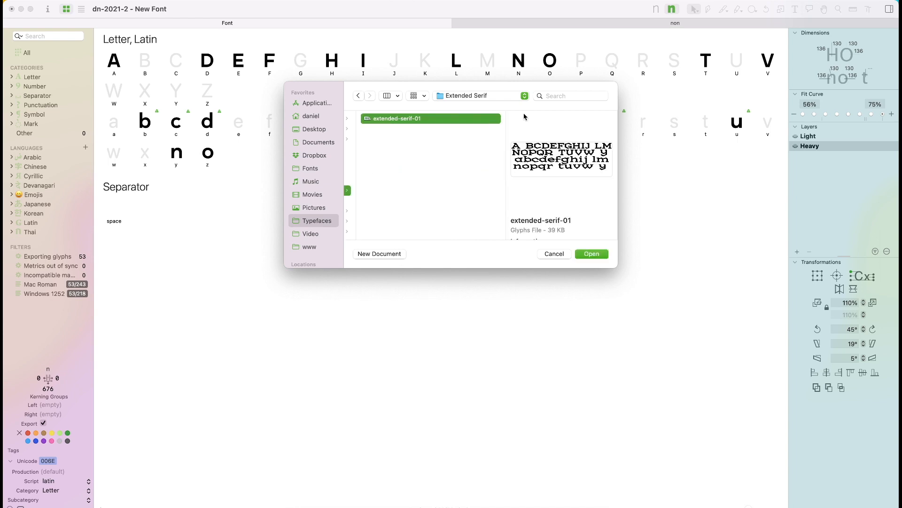
double_click(472, 123)
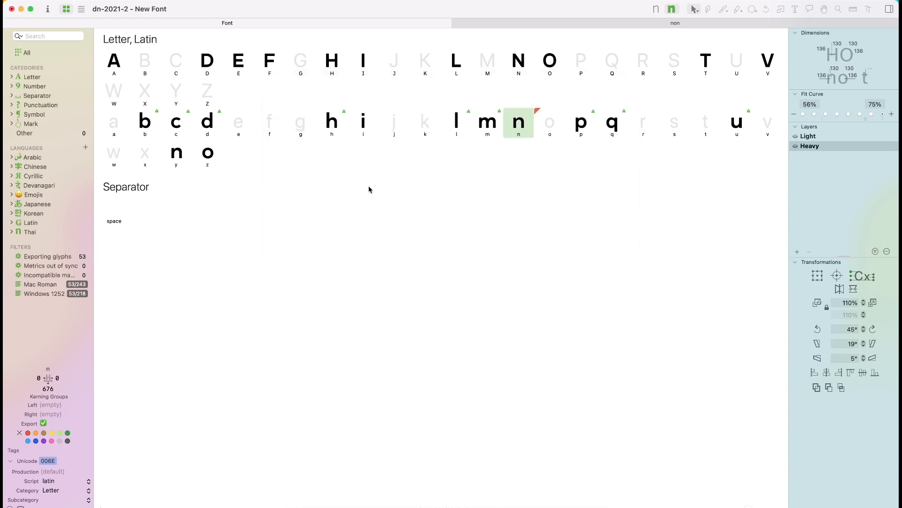
- Open sans-serif-020 from the Sans Serif folder inside Typefaces and accept the version warning
key(super+o)
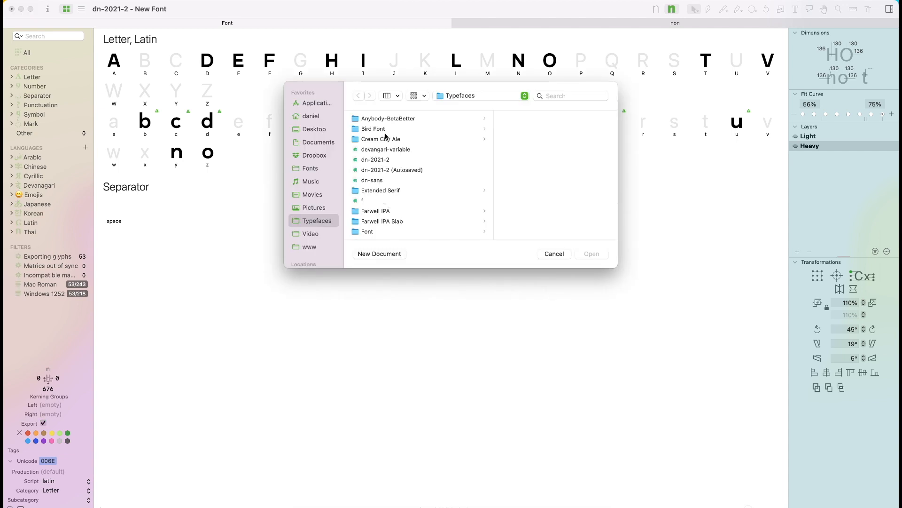
scroll(388, 208, down, 5)
click(376, 179)
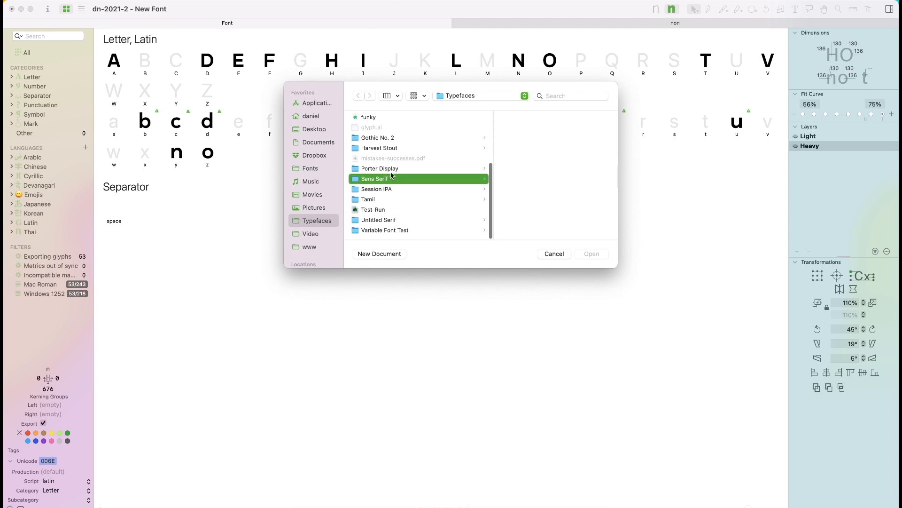
scroll(497, 212, down, 5)
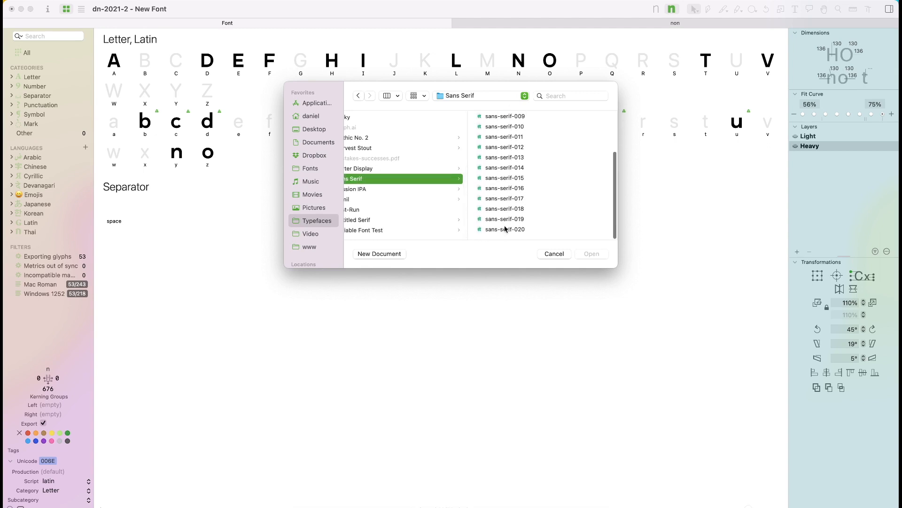
double_click(504, 230)
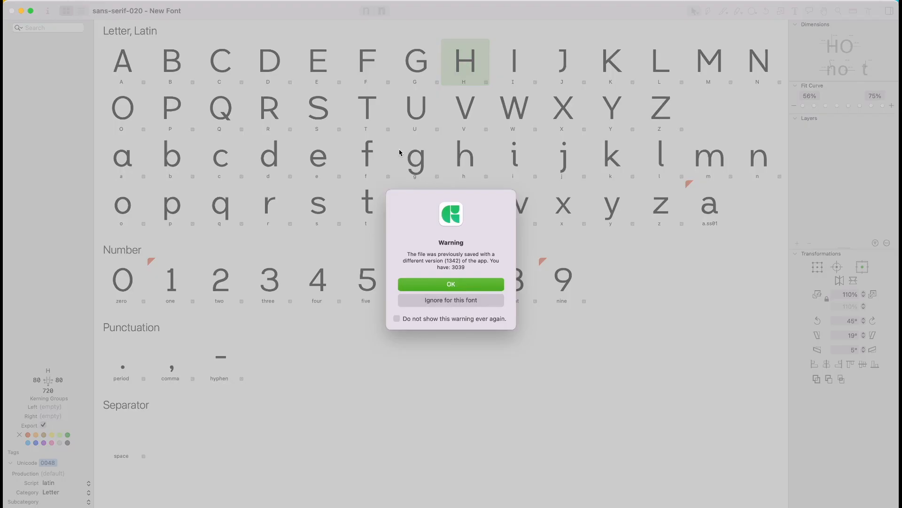
click(447, 284)
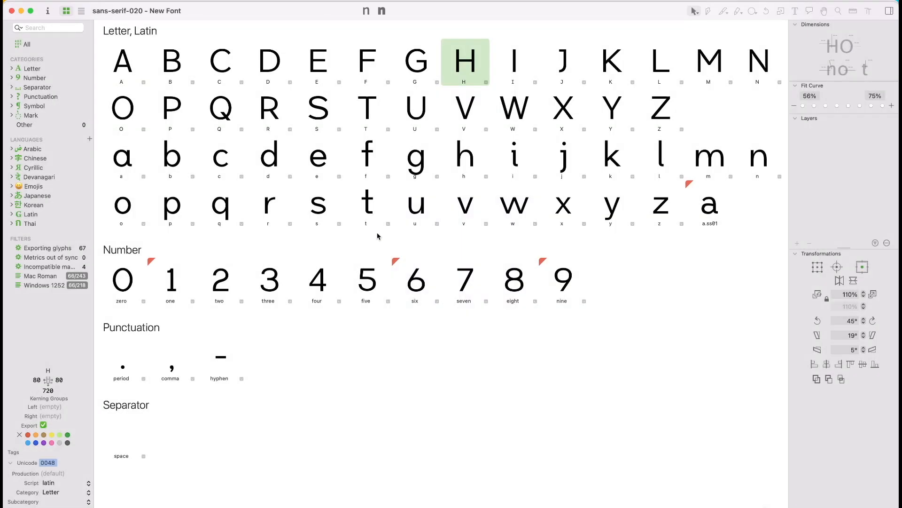
- Open the lowercase s to inspect its Regular outline up close, and switch to OBS Studio
double_click(324, 212)
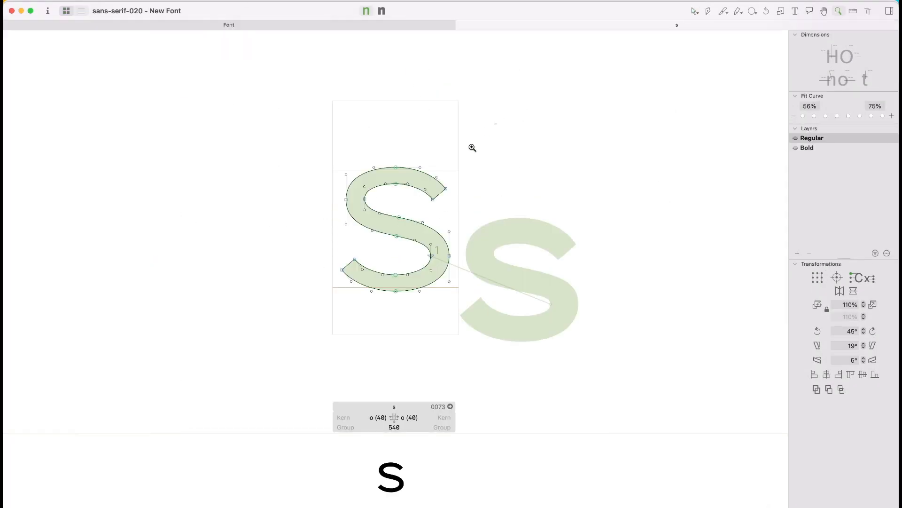
drag(497, 123, 255, 371)
key(super+Tab)
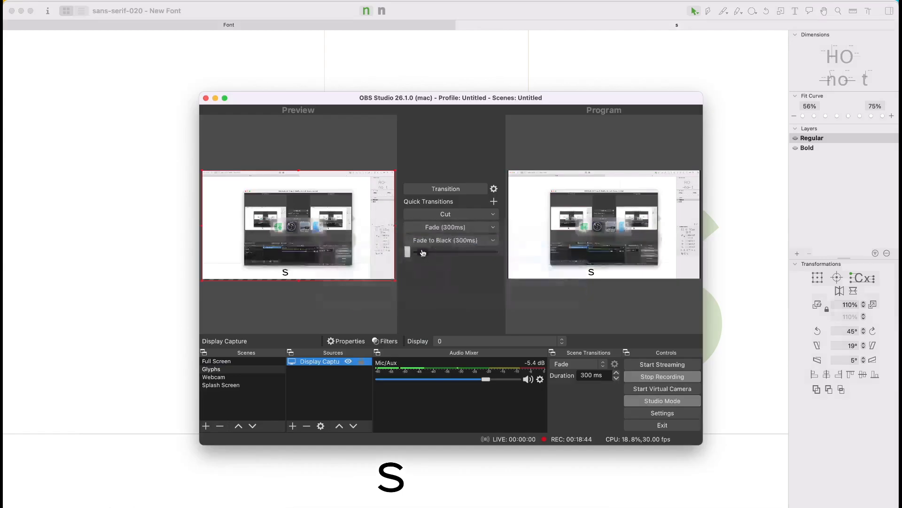
- Switch back to the sans-serif-020 font in Glyphs and delete the two middle nodes on the spine of the Regular s
click(123, 349)
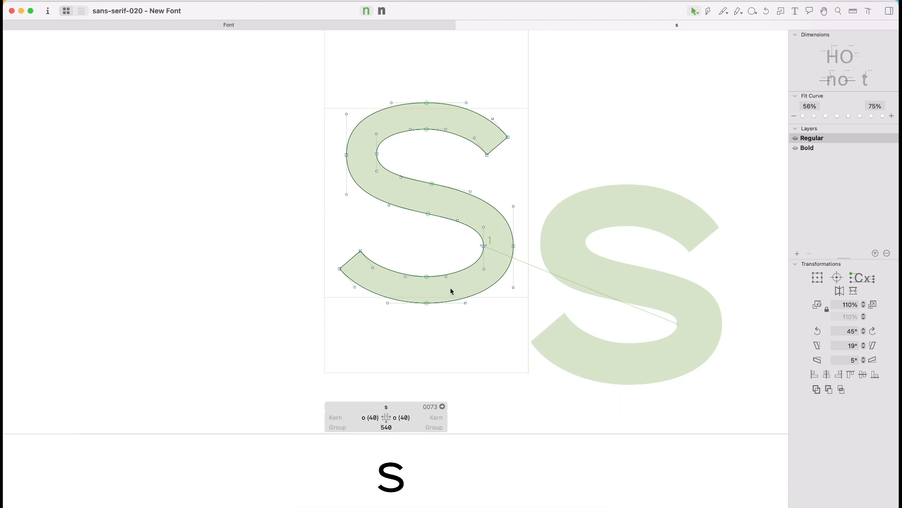
drag(458, 168, 410, 257)
drag(452, 154, 420, 234)
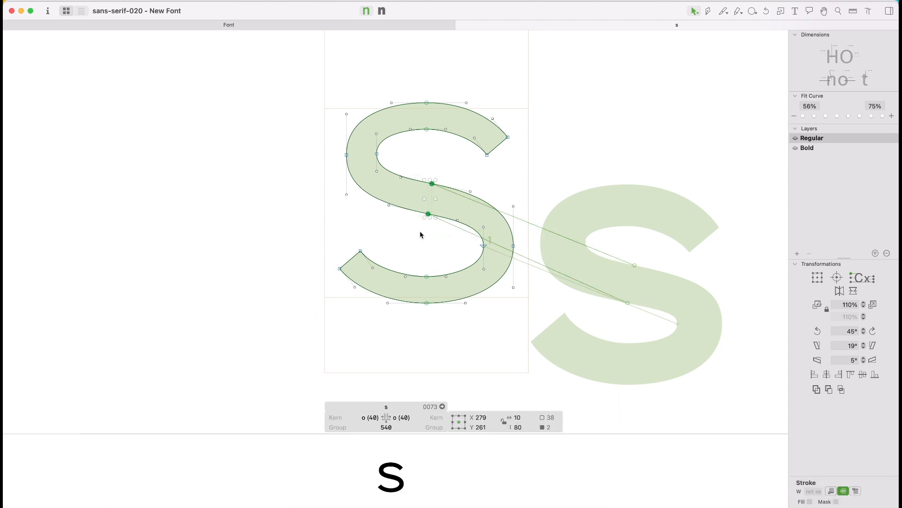
key(BackSpace)
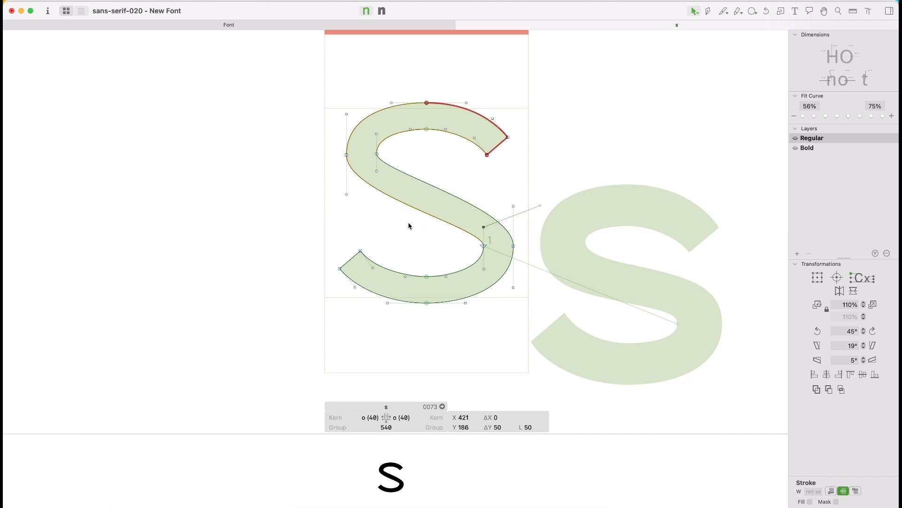
- Extend the inner and outer vertical handles at the s's lower-right curve upward in 10-unit steps
drag(543, 193, 473, 246)
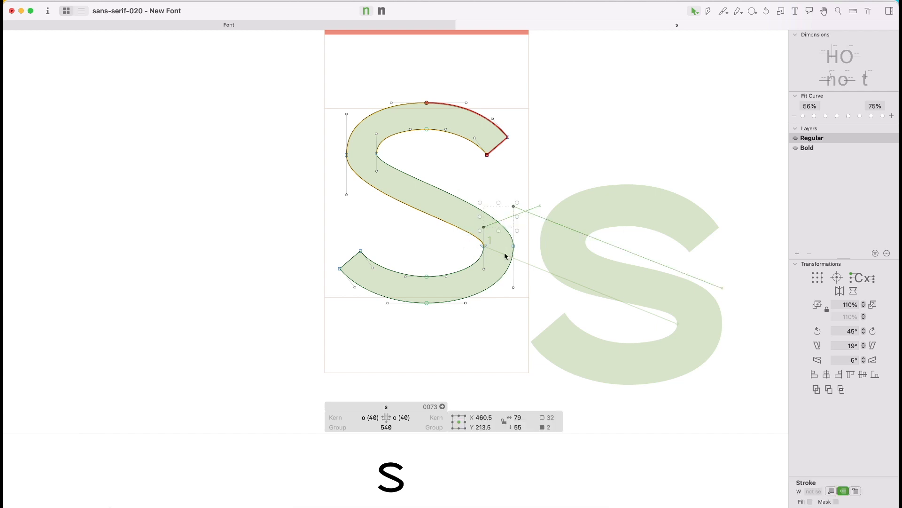
click(427, 261)
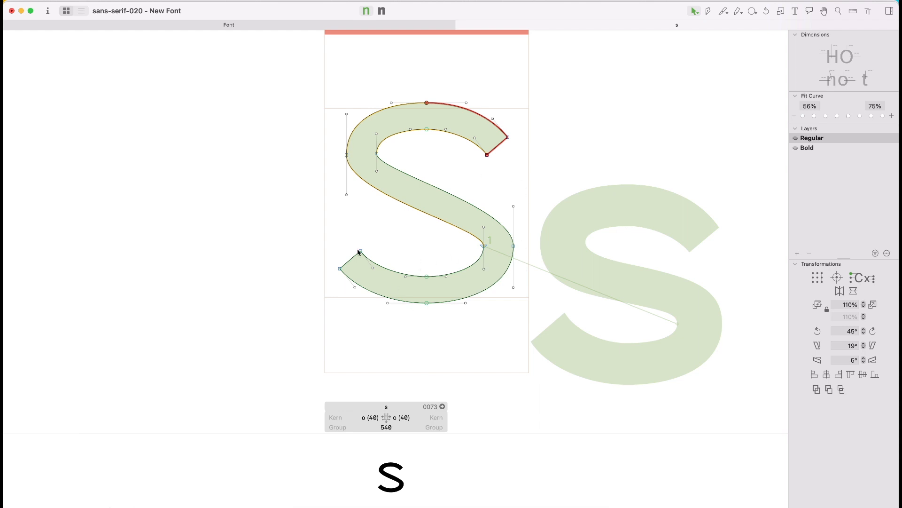
drag(540, 191, 450, 241)
key(shift+Up)
key(shift+Up)
key(shift+Up)
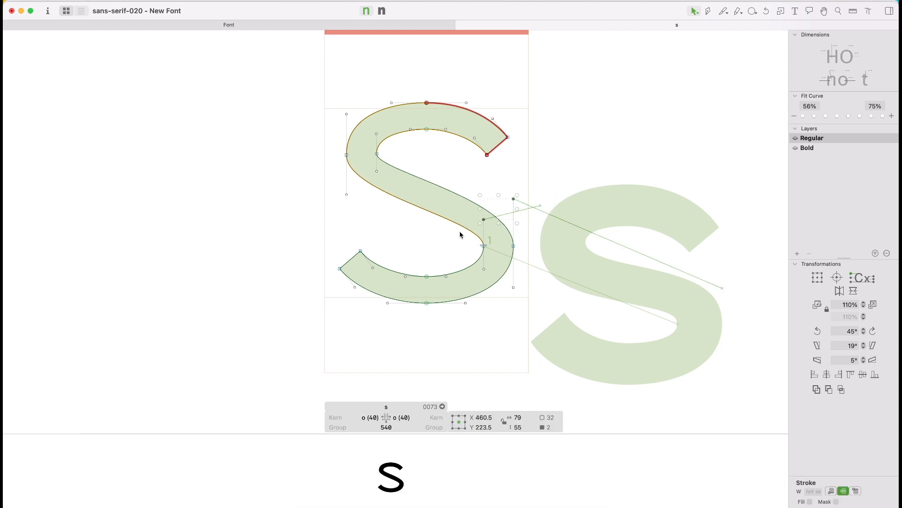
- Extend the inner and outer vertical handles at the s's upper-left curve downward by 40 units
mouse_move(394, 166)
mouse_down()
mouse_move(304, 225)
mouse_move(386, 164)
mouse_up()
key(super+z)
key(shift+Down)
key(shift+Down)
key(shift+Down)
key(shift+Down)
- Lengthen the lower-right curve's two upward handles further in 10-unit steps to balance the upper-left curve, and clear the selection
drag(538, 180, 465, 226)
key(shift+Up)
key(shift+Up)
key(shift+Up)
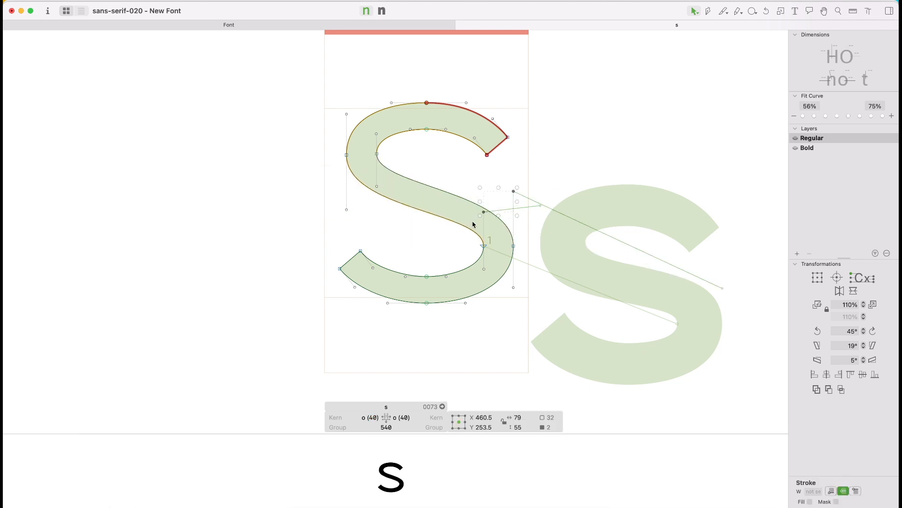
click(422, 248)
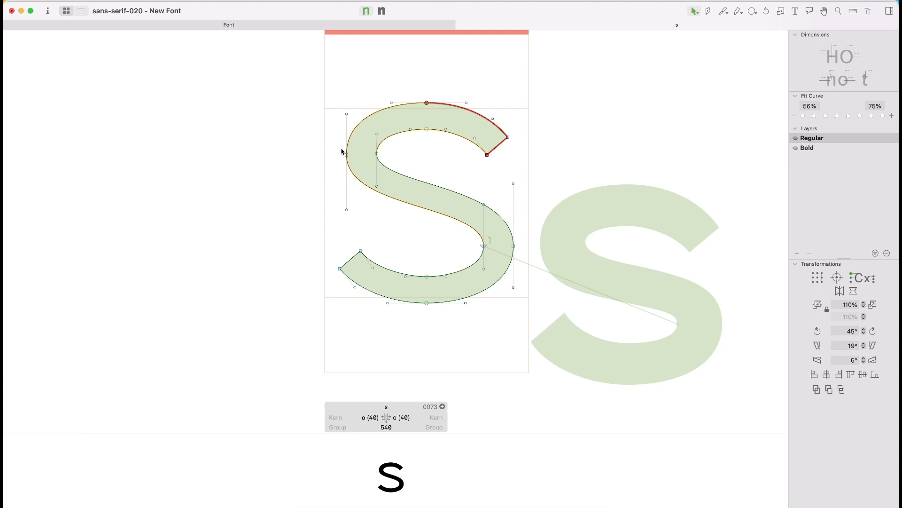
- Add a node on each side of the s's spine with the Pen tool and lower the pair by about 9 units
key(p)
click(433, 188)
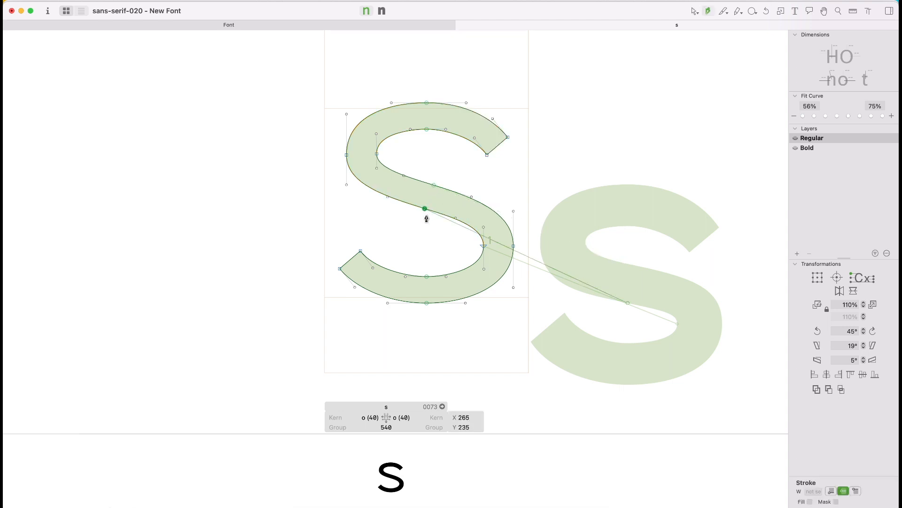
key(a)
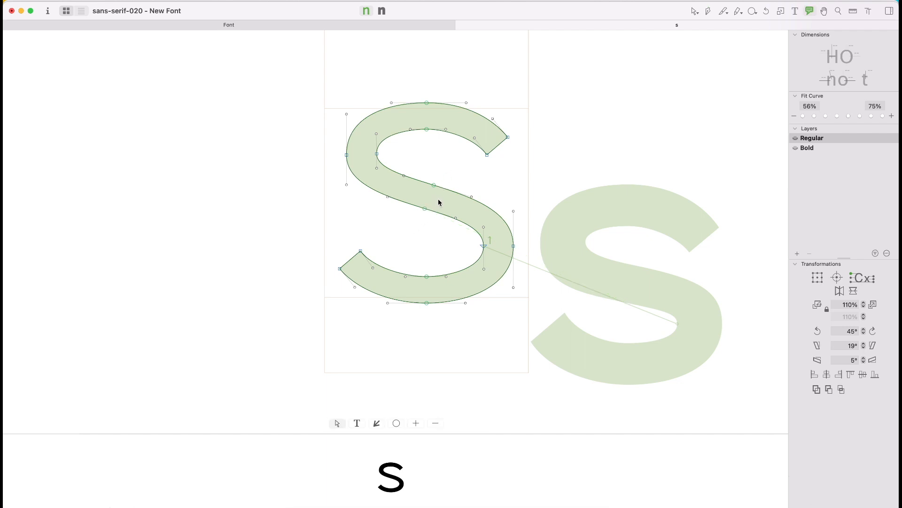
key(v)
drag(448, 176, 411, 226)
key(shift+Down)
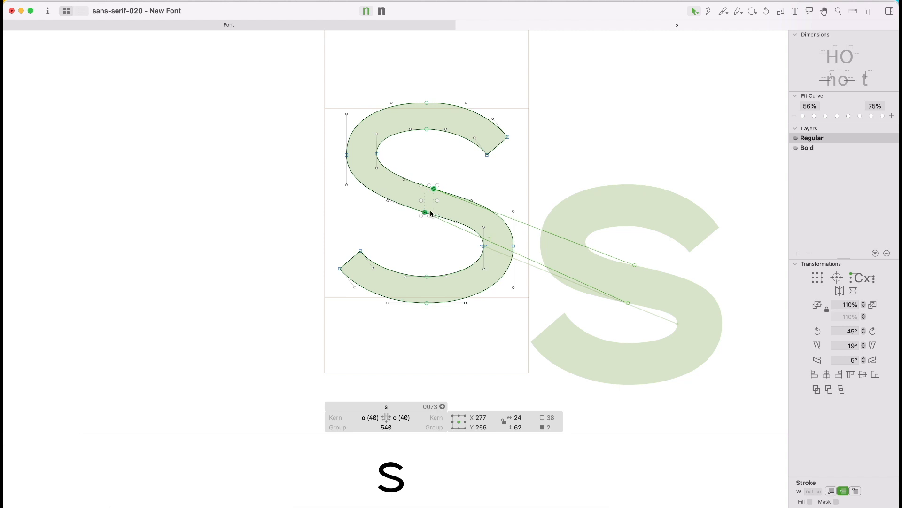
key(Up)
- Try a steeper spine by raising the middle nodes' left handles and lowering their right handles, and preview the s
drag(491, 181, 458, 226)
click(484, 187)
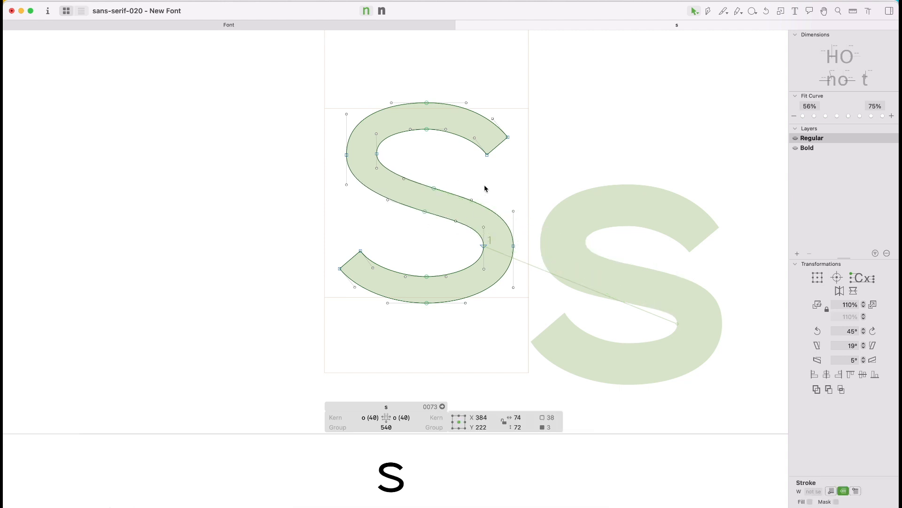
drag(481, 187, 445, 229)
drag(408, 175, 383, 209)
drag(477, 182, 438, 231)
key(shift+Up)
key(shift+Down)
key(shift+Down)
click(425, 247)
key(space)
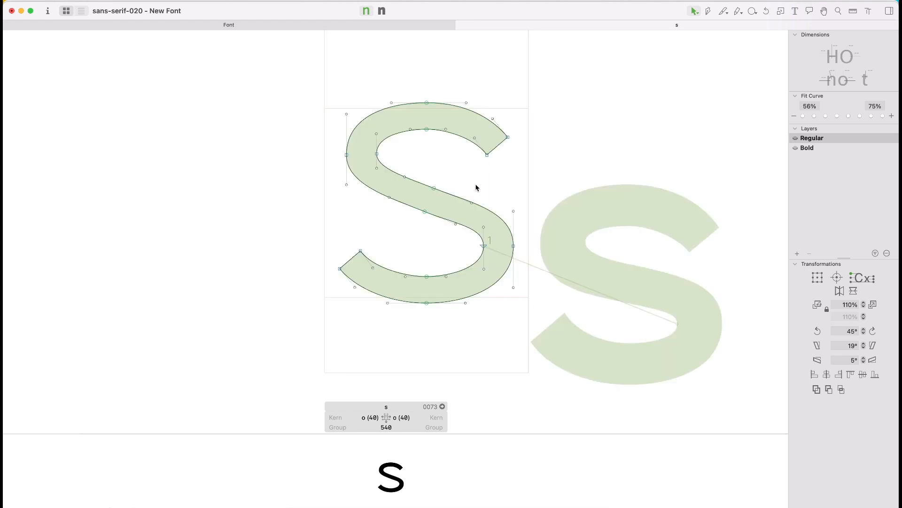
drag(446, 236, 453, 230)
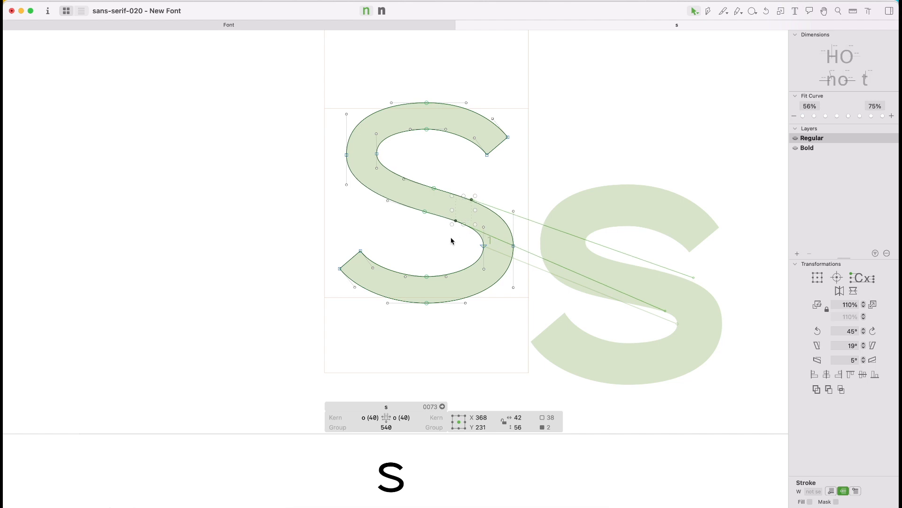
key(space)
- Raise the two middle spine nodes by 7 units and preview the filled s
drag(524, 200, 484, 232)
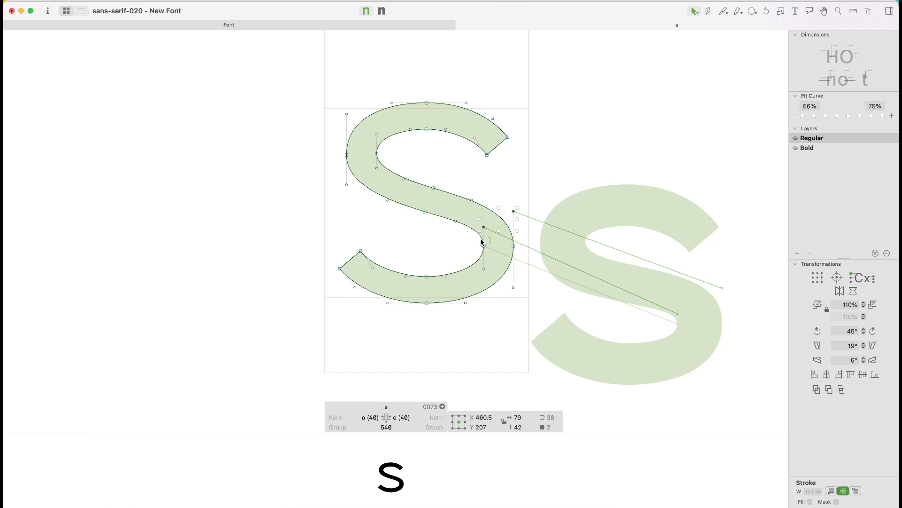
drag(444, 177, 406, 234)
key(shift+Up)
key(Down)
key(Down)
key(Down)
key(space)
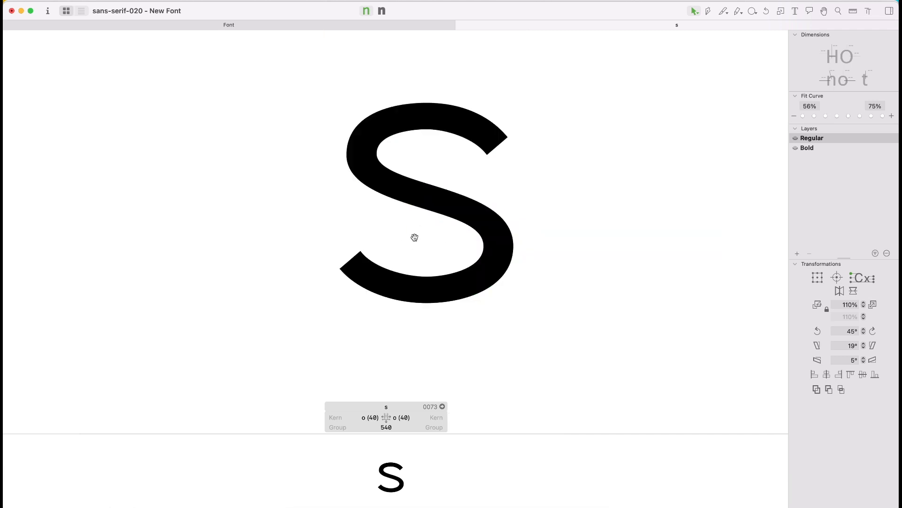
- Lengthen the two downward vertical handles at the s's upper-left curve by 10 units and preview the letter
drag(389, 166, 356, 197)
key(super+z)
key(shift+Right)
key(shift+Left)
key(shift+Down)
key(space)
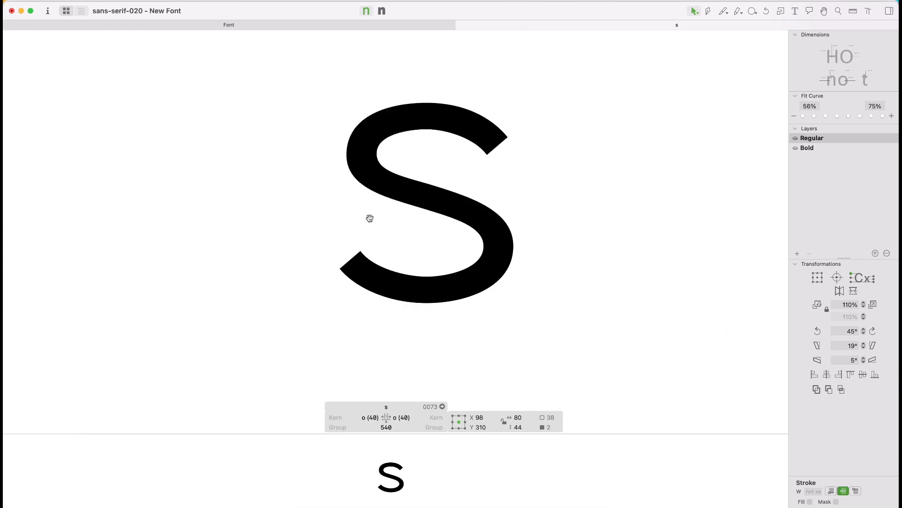
- Lengthen the two upward vertical handles at the s's lower-right curve by 10 units and preview the letter
drag(526, 203, 480, 235)
key(shift+Right)
key(shift+Left)
key(shift+Up)
click(458, 254)
key(space)
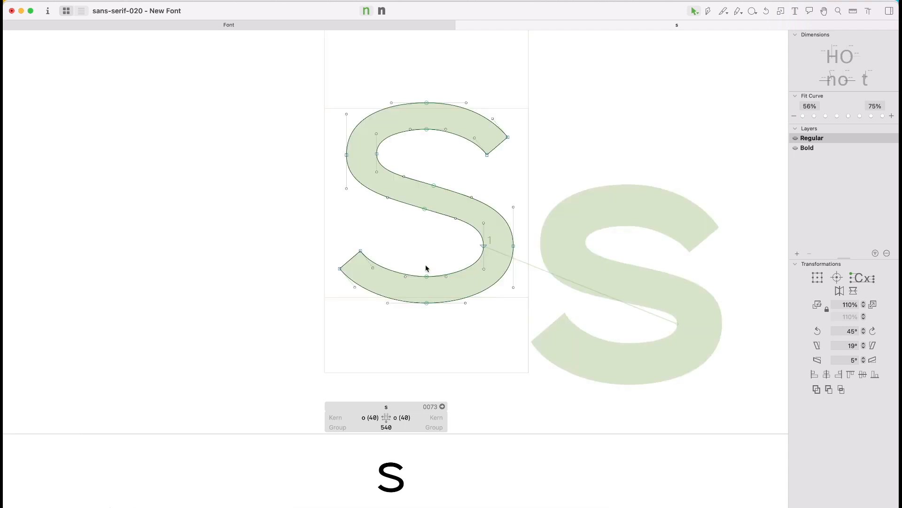
- Move the upper middle spine node 2 units left and 3 units down to X 288, Y 293, and preview the s
click(434, 185)
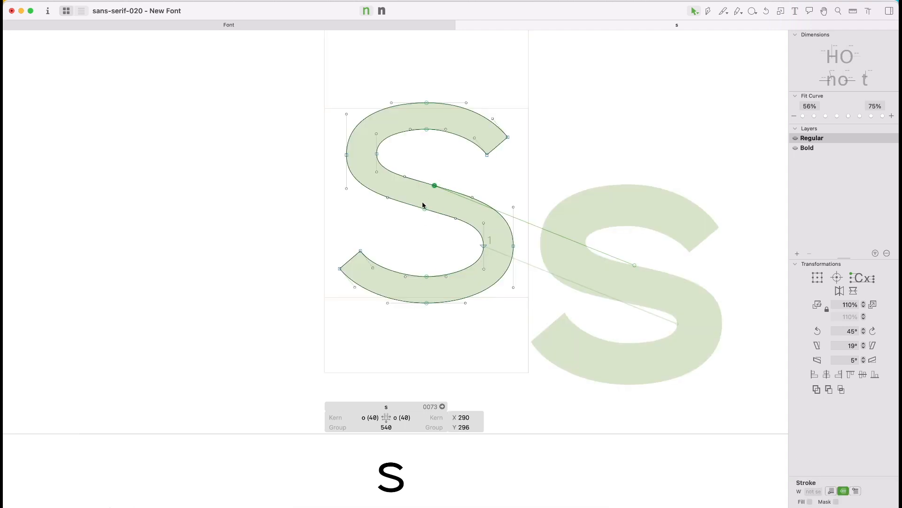
key(Left)
key(Left)
key(Down)
key(Down)
key(Down)
key(space)
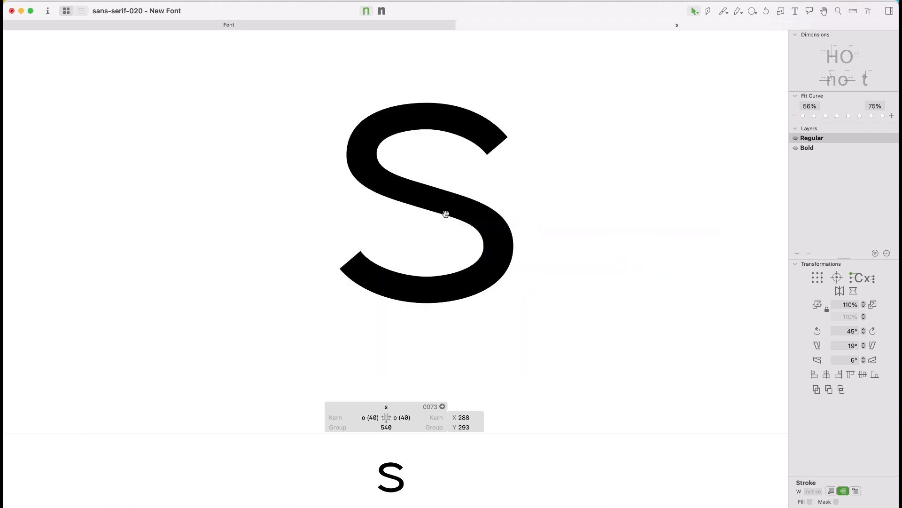